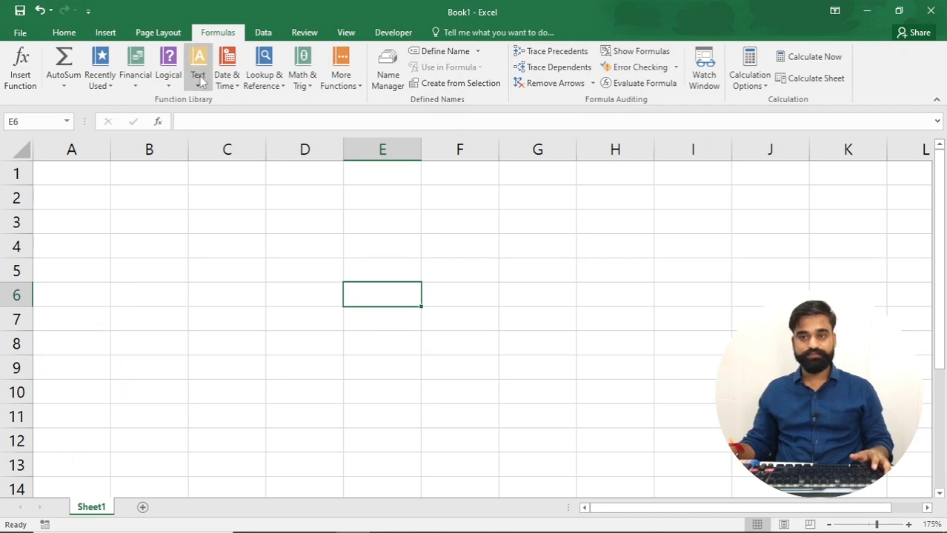
Enter the formula =CHAR(70) in cell D3
click(199, 78)
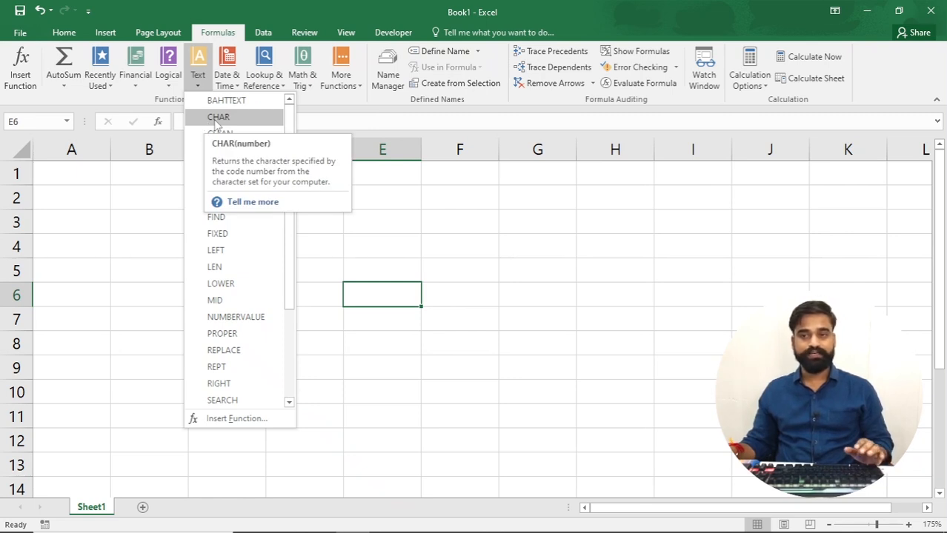
click(337, 245)
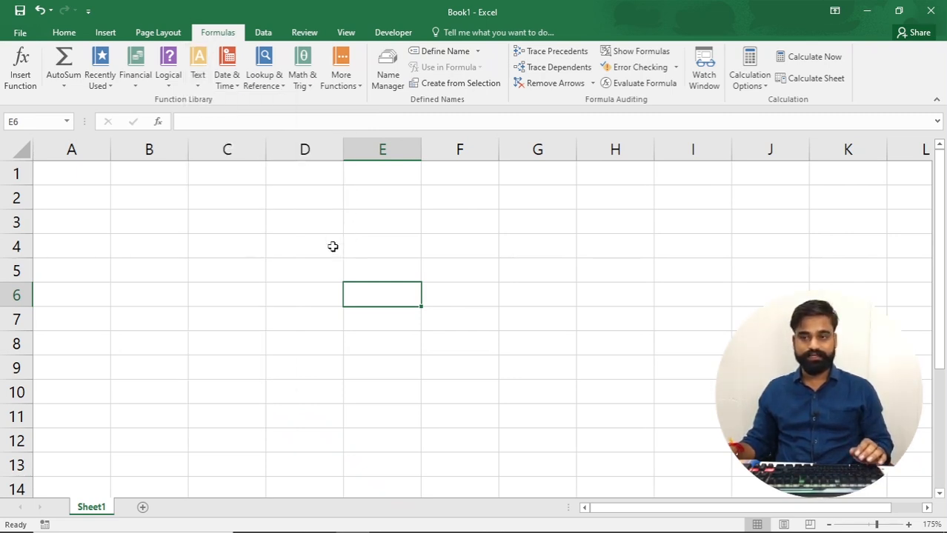
click(269, 226)
text(=char)
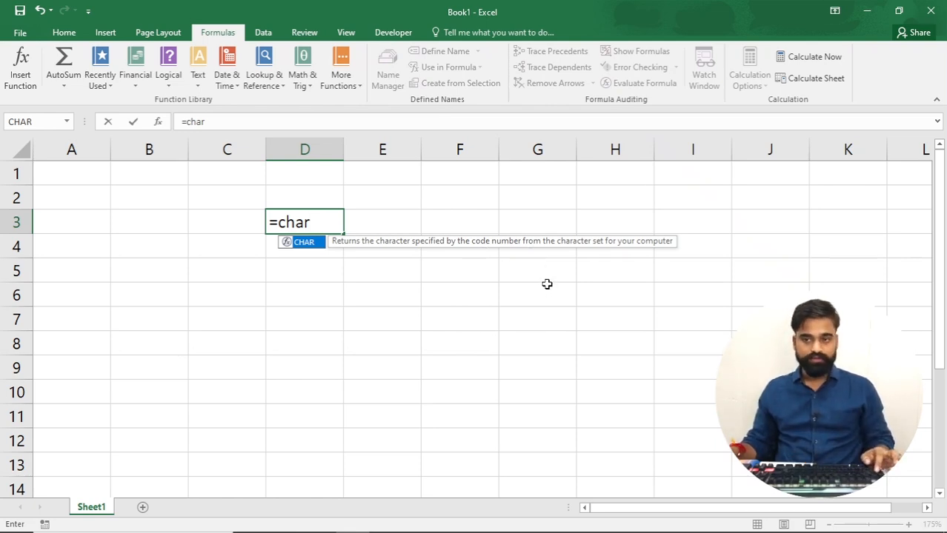
key(Tab)
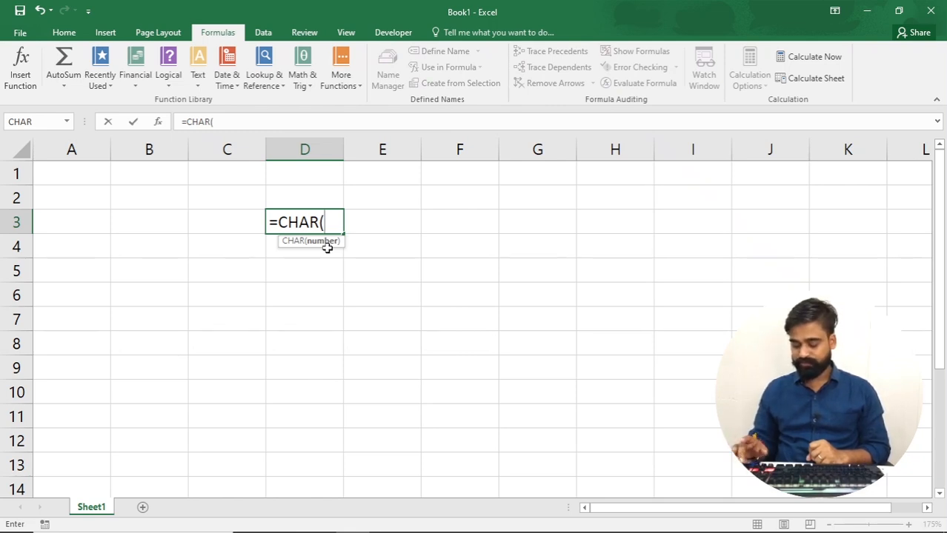
text(70)
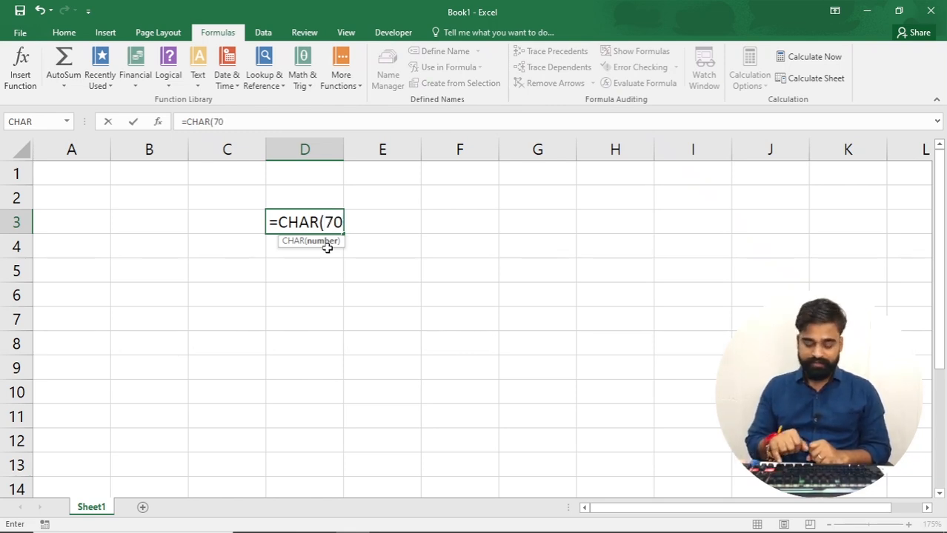
text())
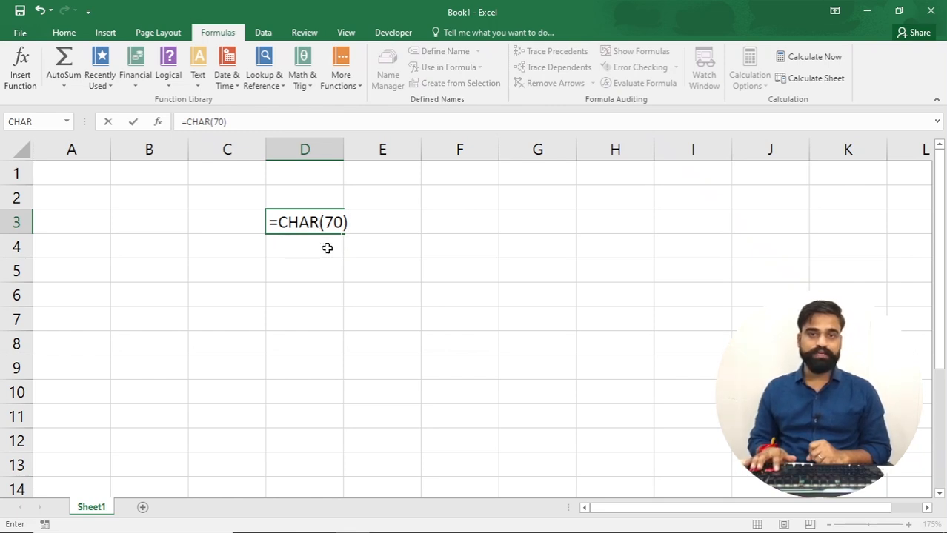
key(Return)
key(Up)
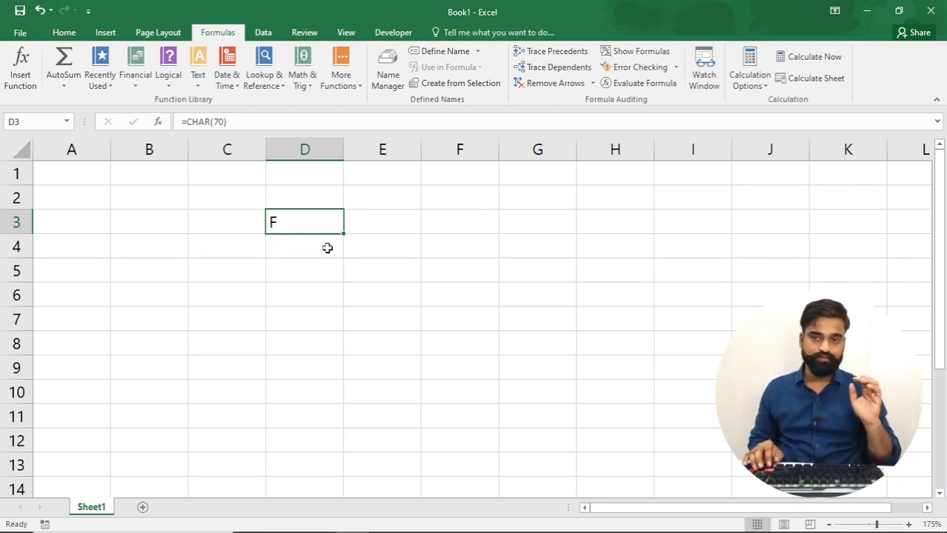
key(Down)
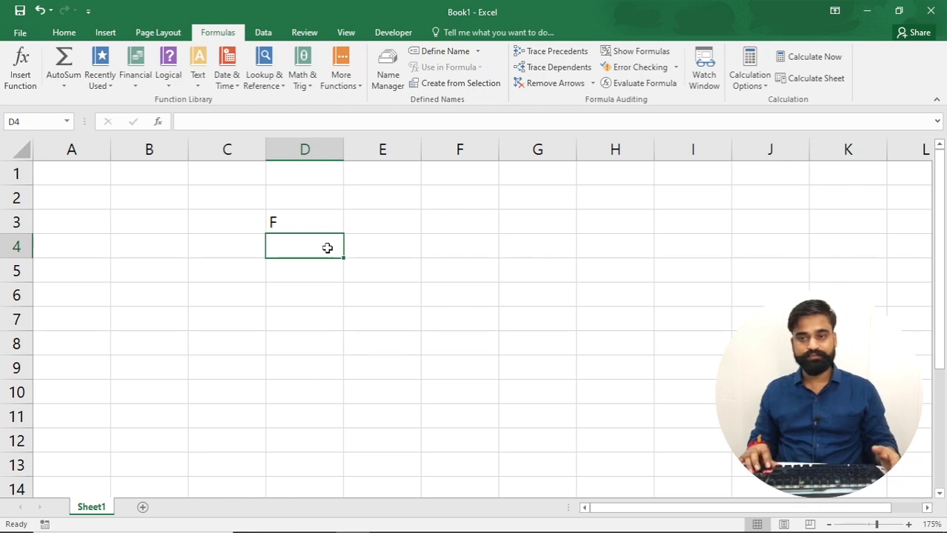
key(Up)
key(Down)
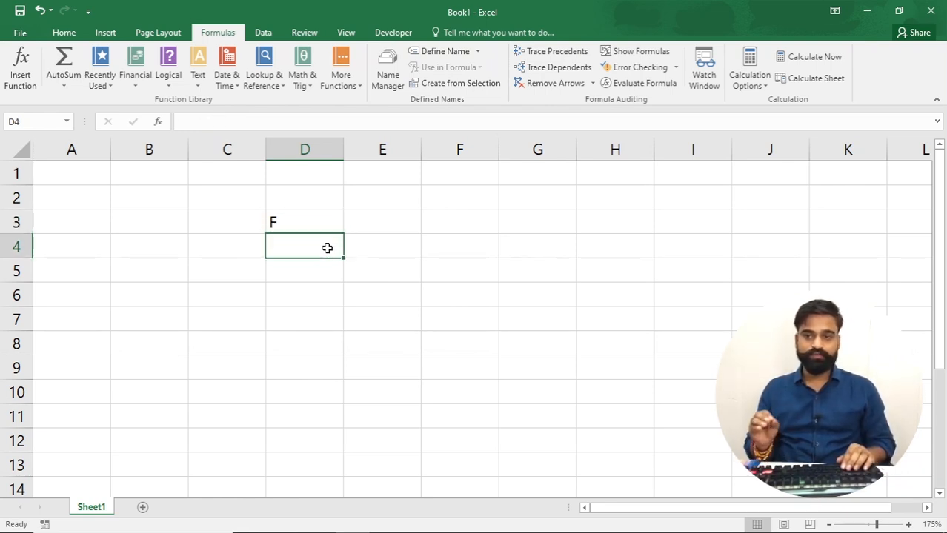
Enter the text H=>L in cell D6
click(311, 302)
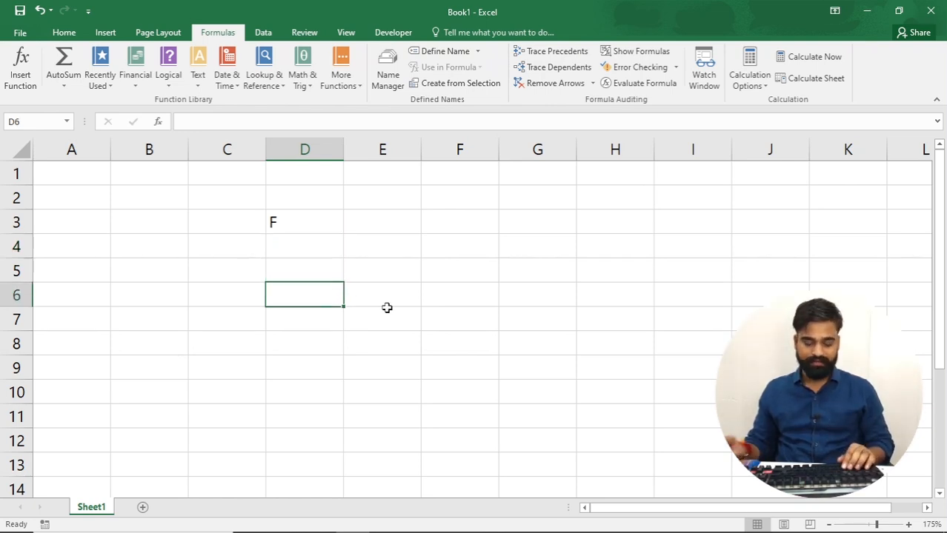
text(H)
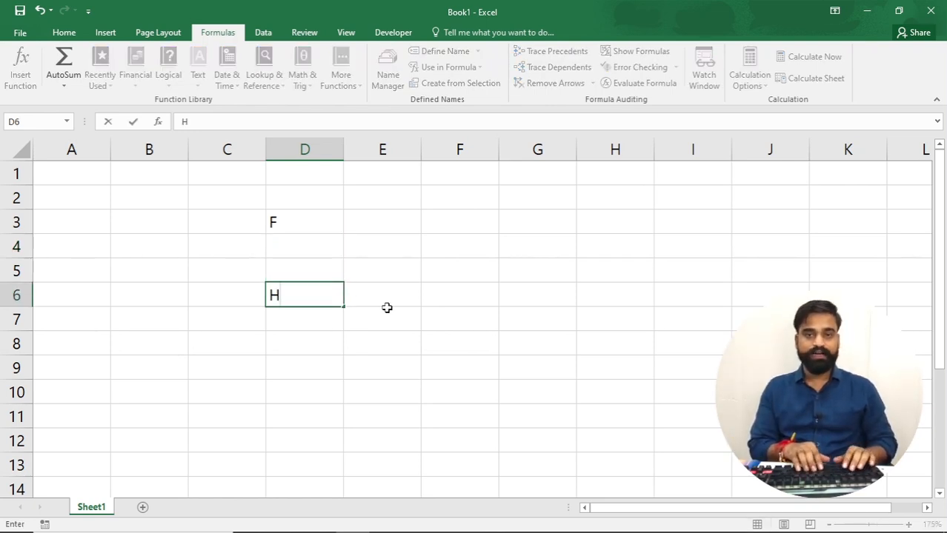
text(=>)
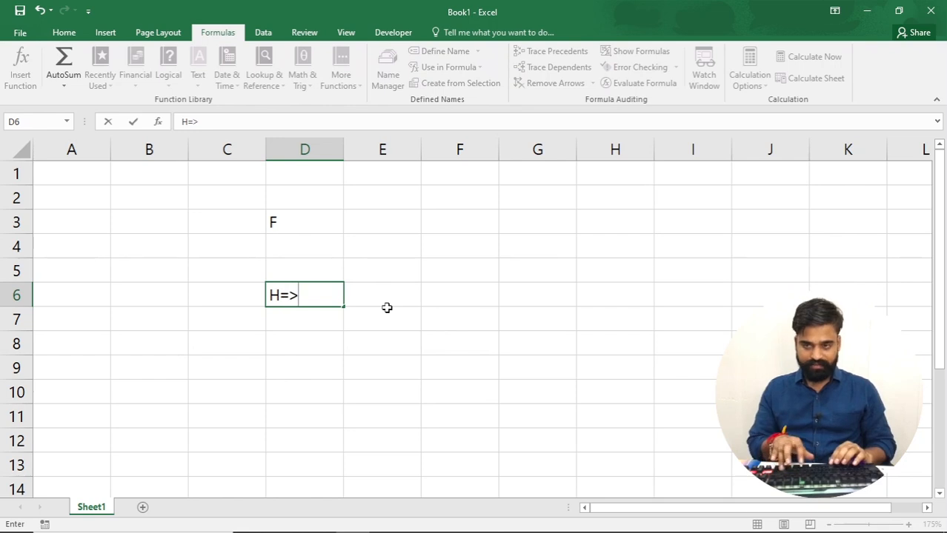
text(L)
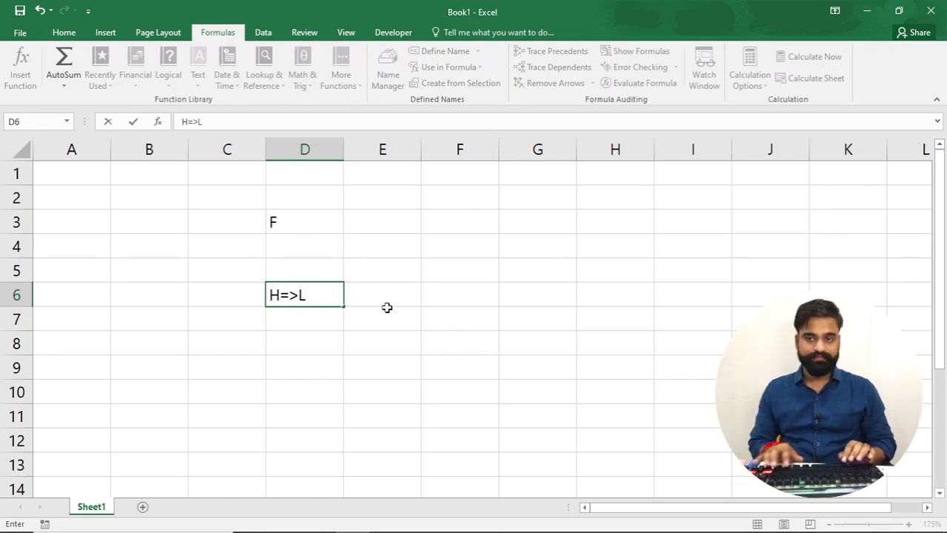
key(Return)
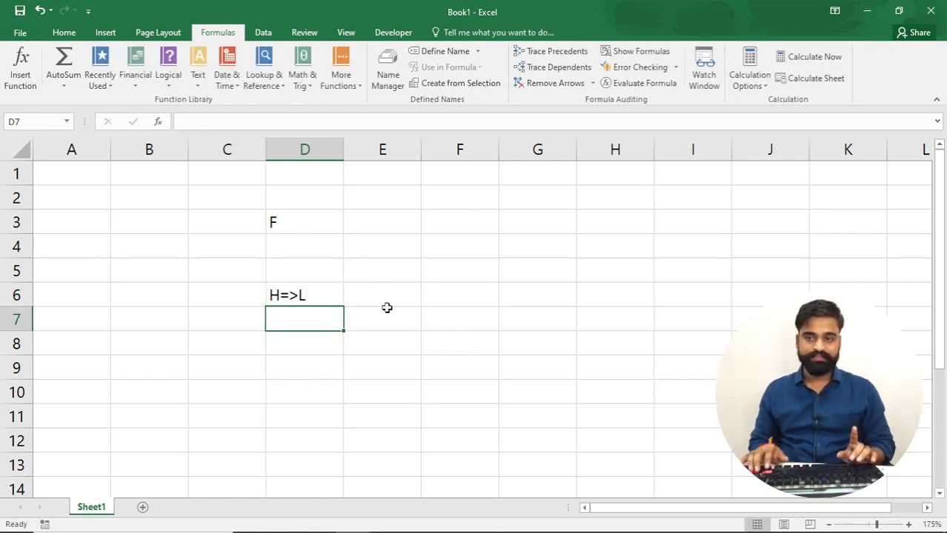
Enter the letter A in cell F5 and the number 65 in cell G5
key(Up)
key(Right)
key(Up)
key(Right)
text(A)
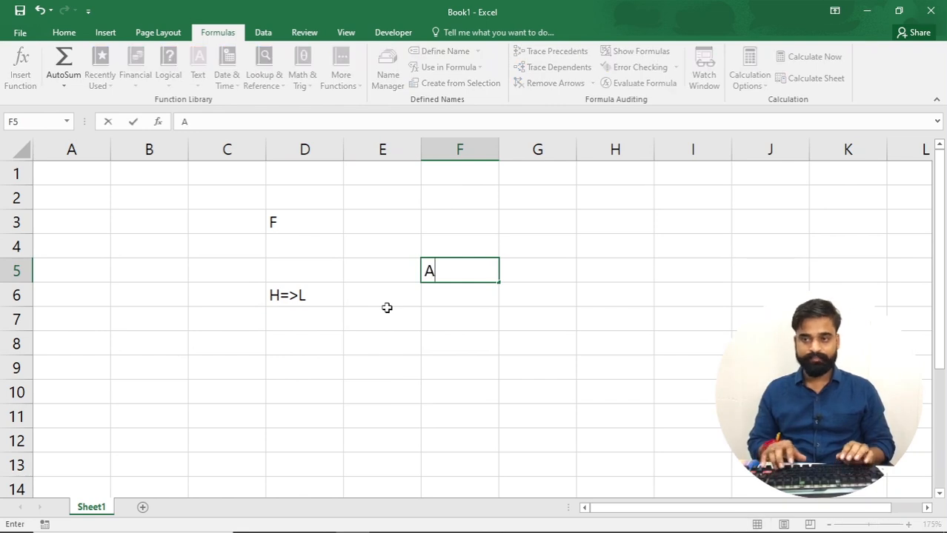
key(Return)
key(Up)
key(Right)
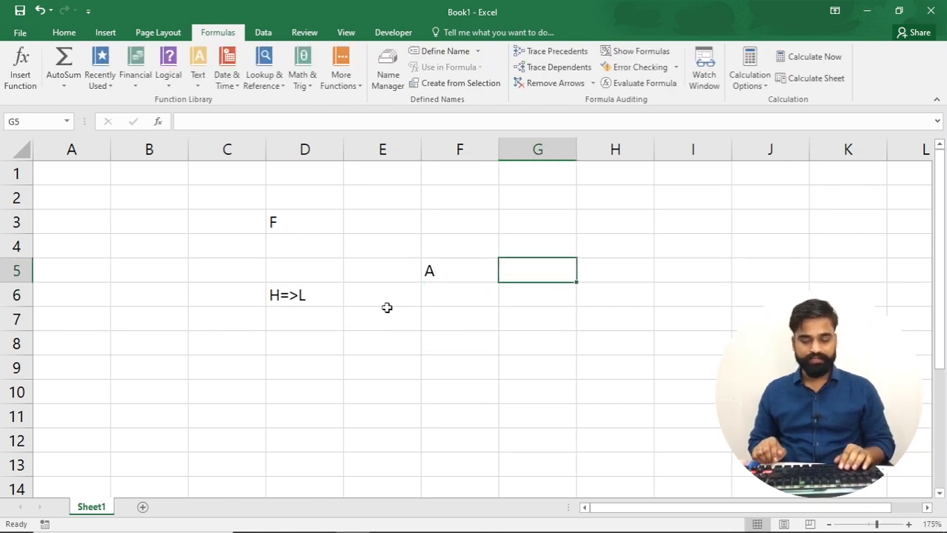
text(65)
key(Return)
key(Up)
key(Right)
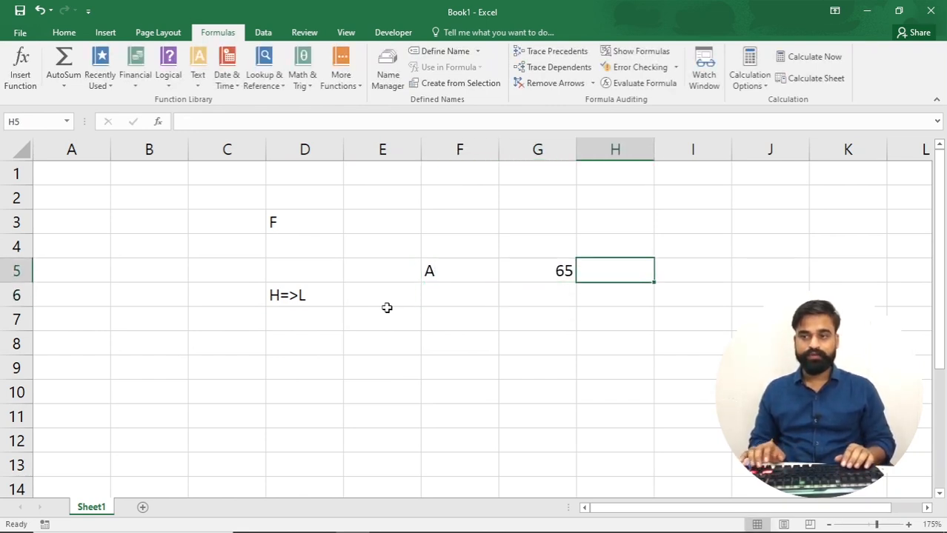
text(=)
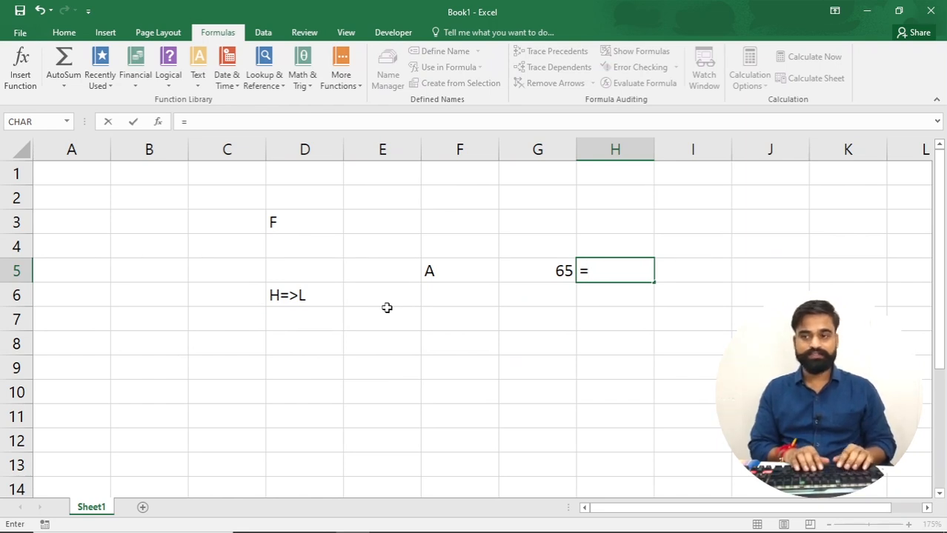
text(bin)
key(Tab)
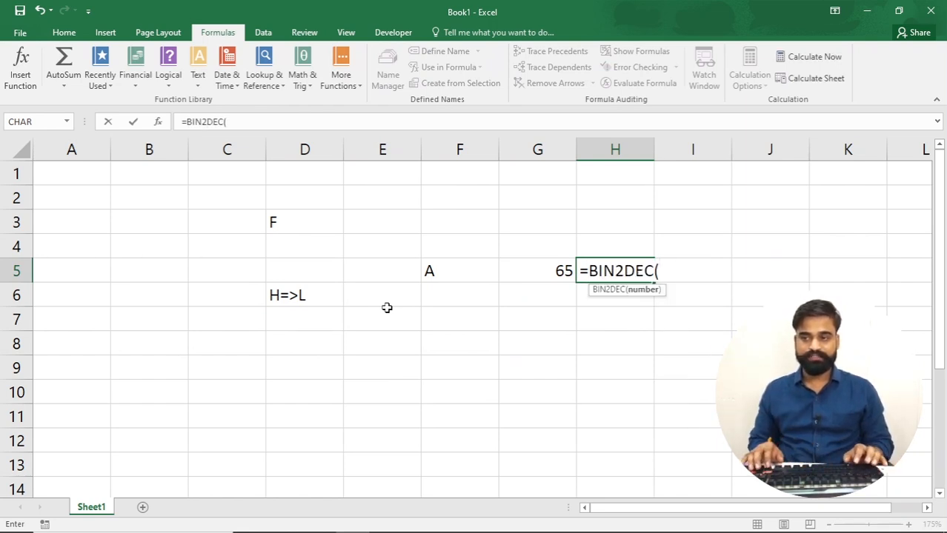
key(BackSpace)
key(BackSpace)
key(BackSpace)
key(BackSpace)
key(BackSpace)
key(BackSpace)
key(BackSpace)
key(BackSpace)
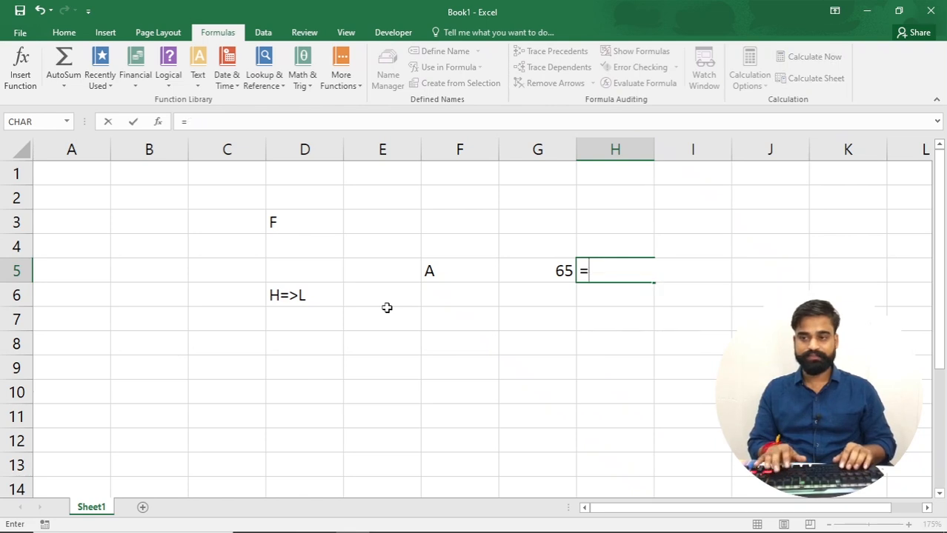
Convert the number in G5 to binary with the formula =DEC2BIN(G5) in cell H5
text(dec)
key(Tab)
key(Left)
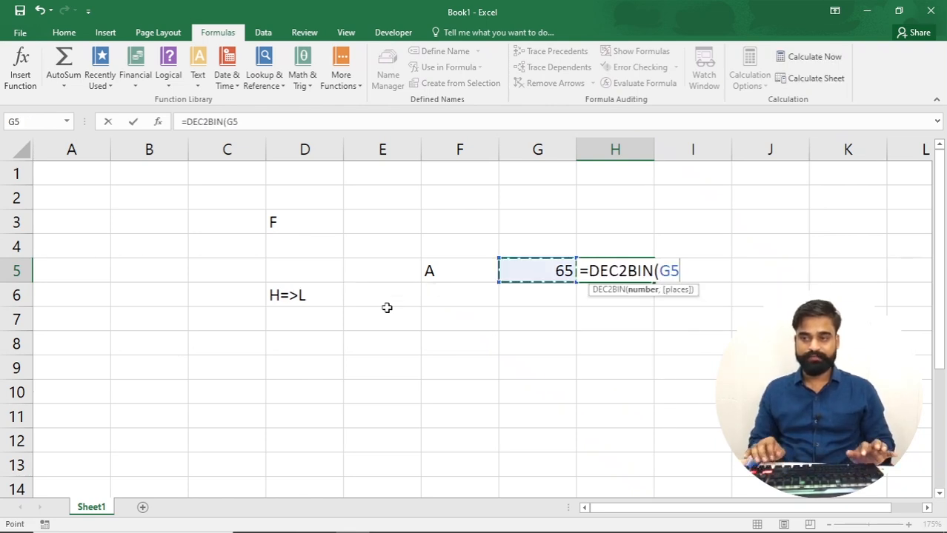
text())
key(Return)
key(Up)
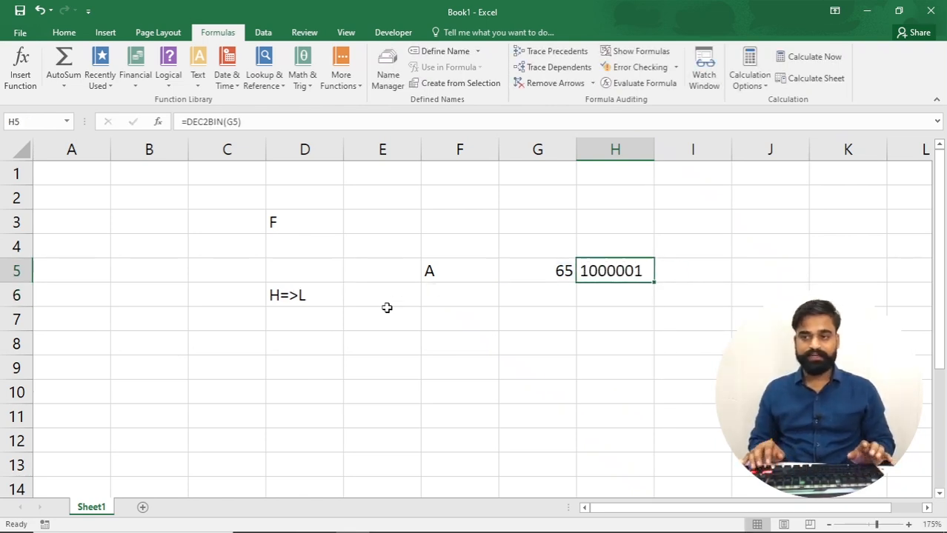
Examine the letter, its decimal code and its binary value across F5:H5
key(Left)
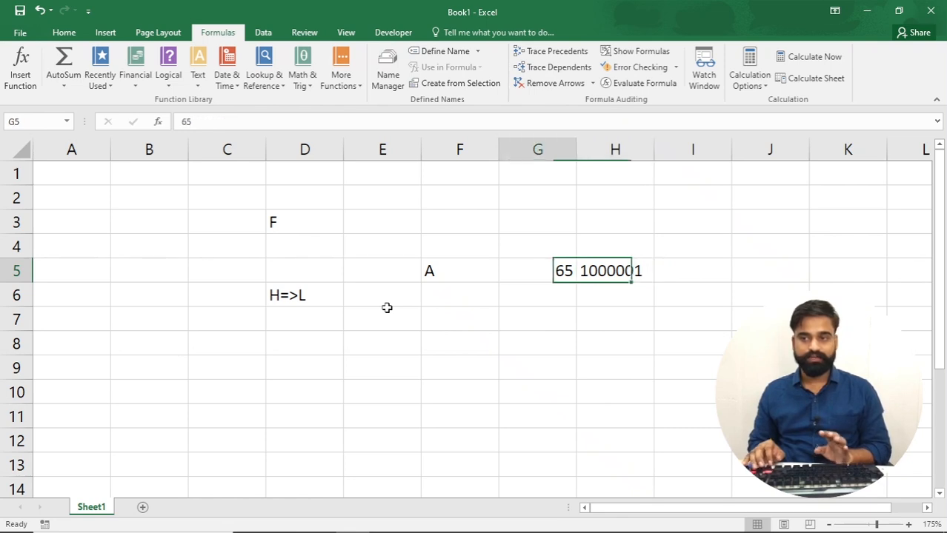
key(Left)
key(Right)
key(shift+Right)
key(shift+Right)
key(shift+Right)
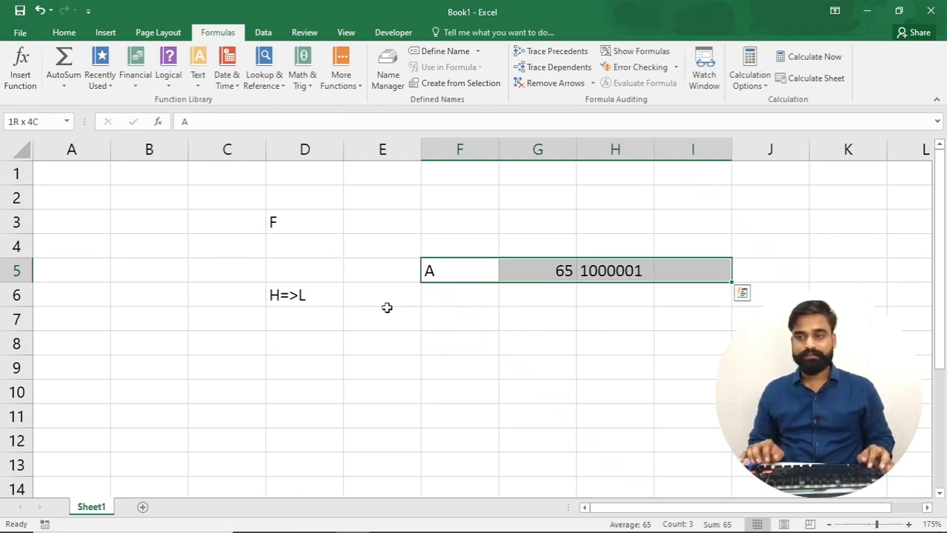
key(shift+Left)
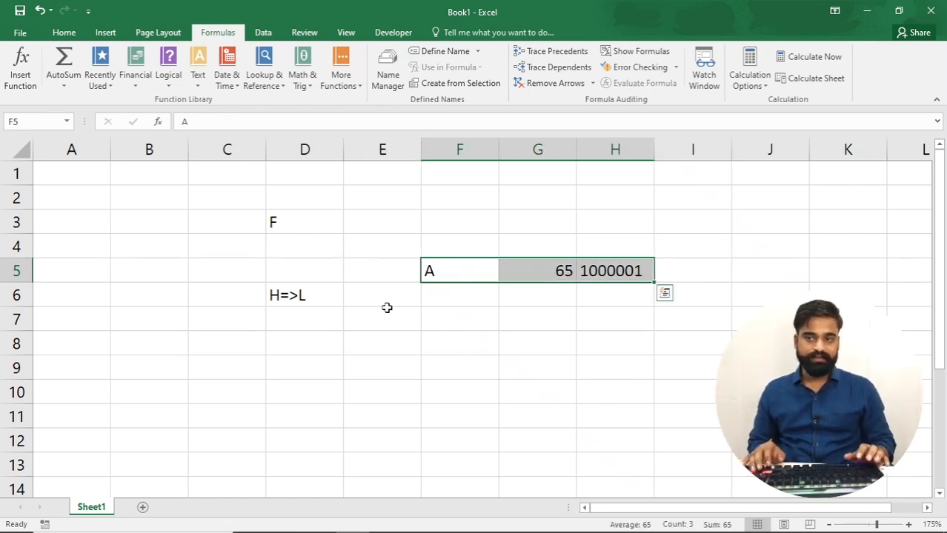
key(Left)
key(Right)
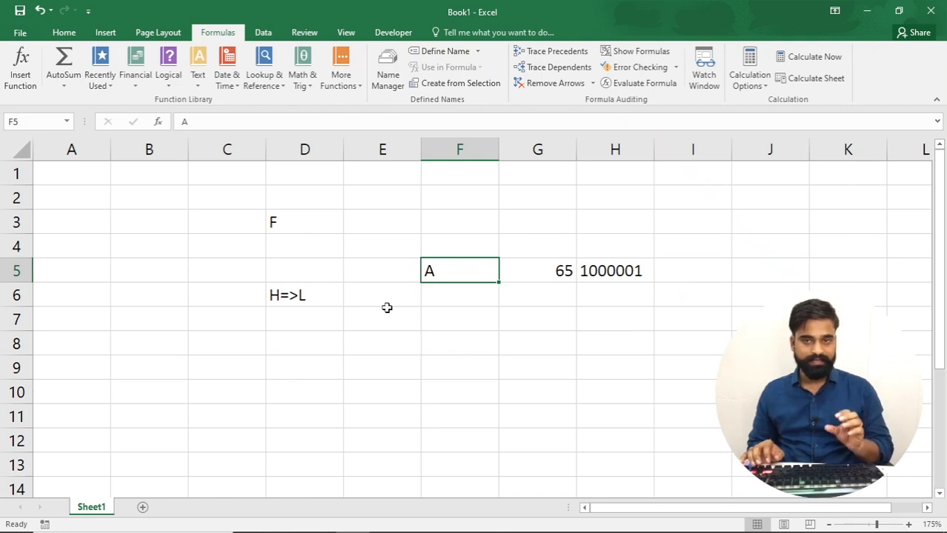
key(Right)
key(Right)
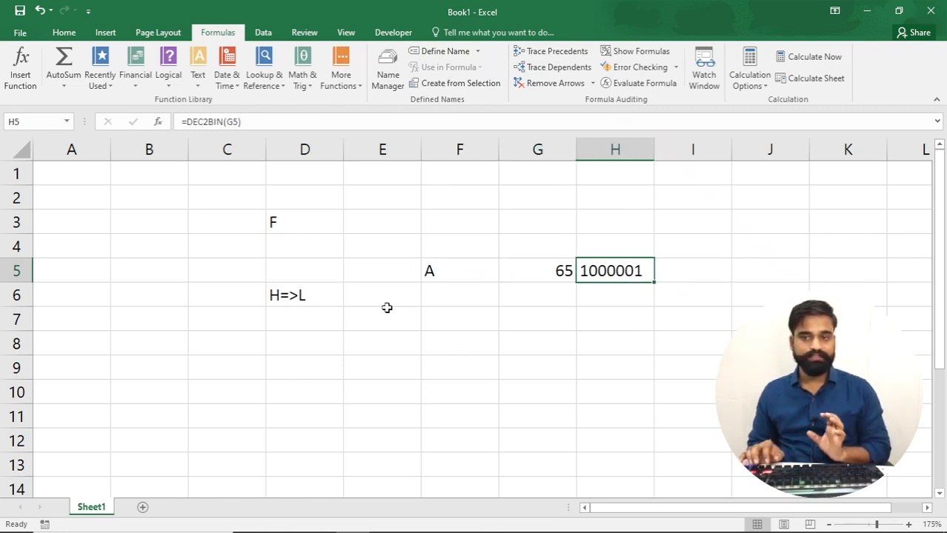
Clear the example values in F5:H5 and the text in cell D6
key(Left)
key(Left)
key(shift+Right)
key(shift+Right)
key(ctrl+c)
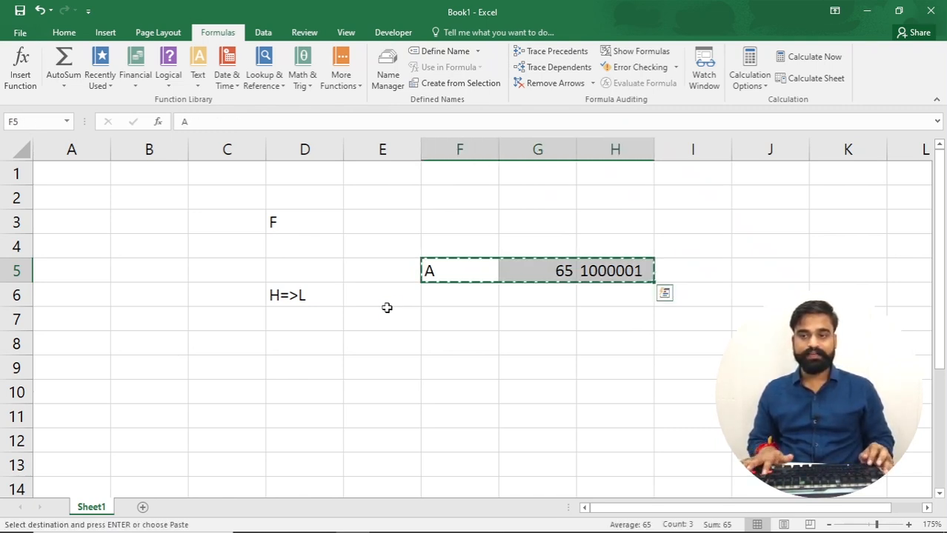
key(Delete)
key(Left)
key(Left)
key(Down)
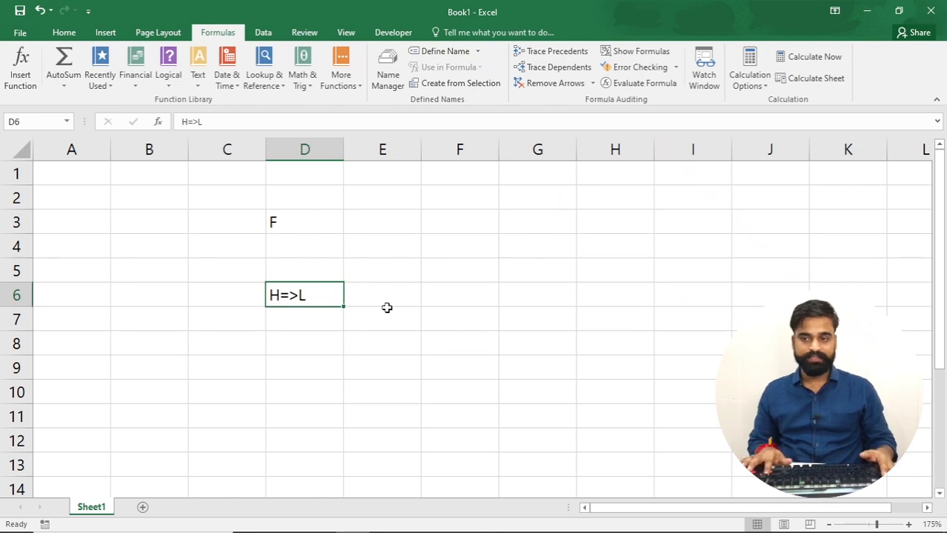
key(Delete)
Enter the text ASCII in cell D5
key(Up)
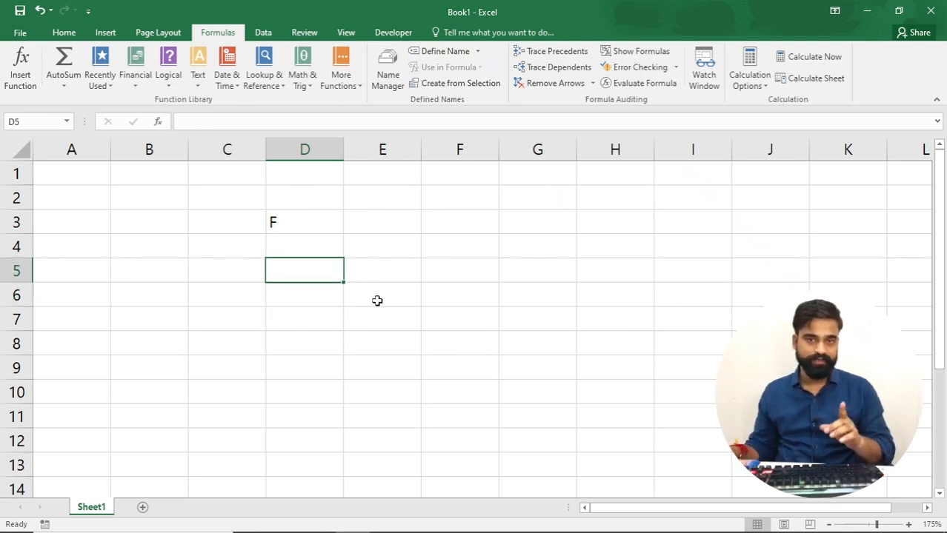
text(A)
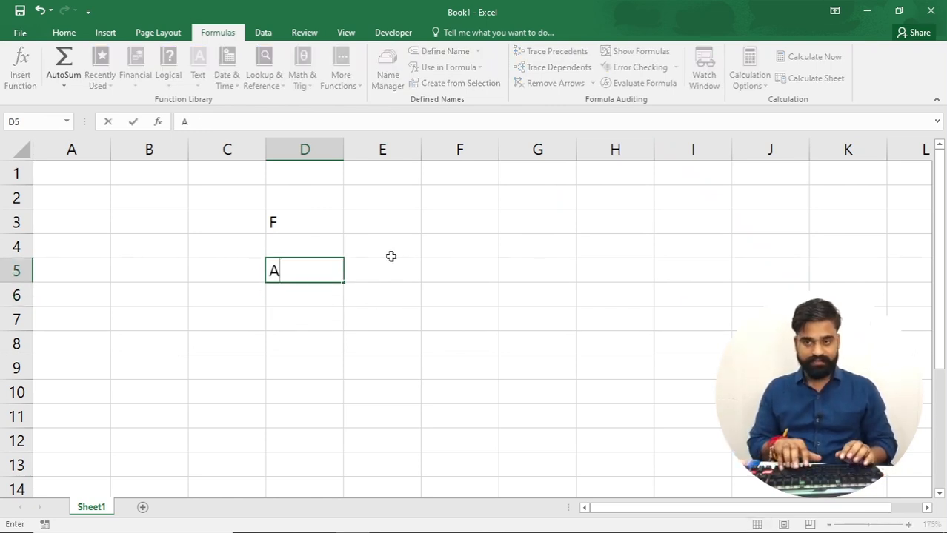
text(SCII)
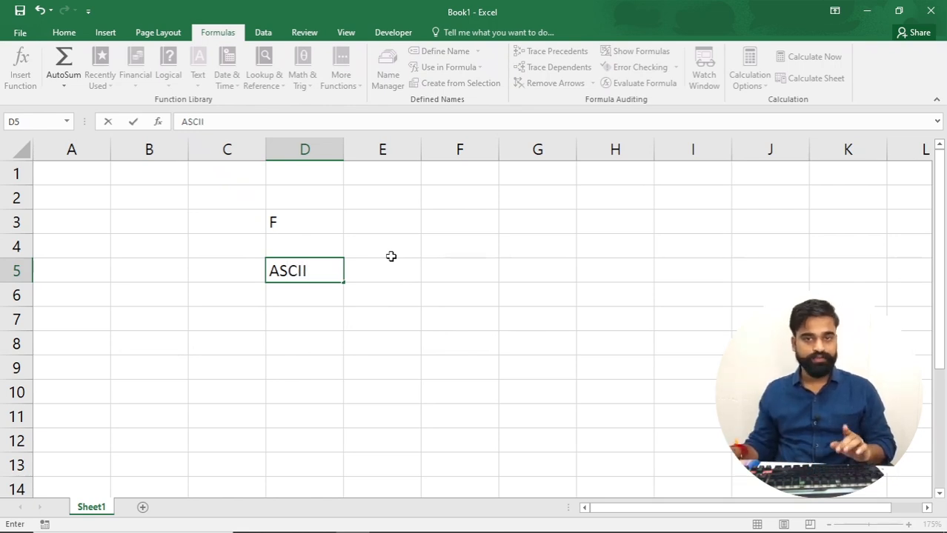
click(400, 298)
click(288, 273)
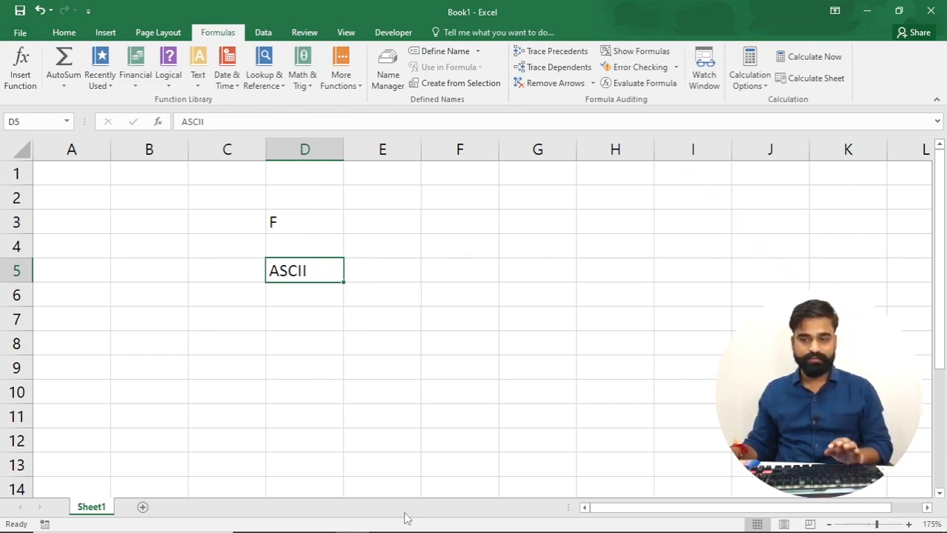
Switch to Google Chrome, open a browser profile and search the web for "ascii table"
mouse_move(392, 531)
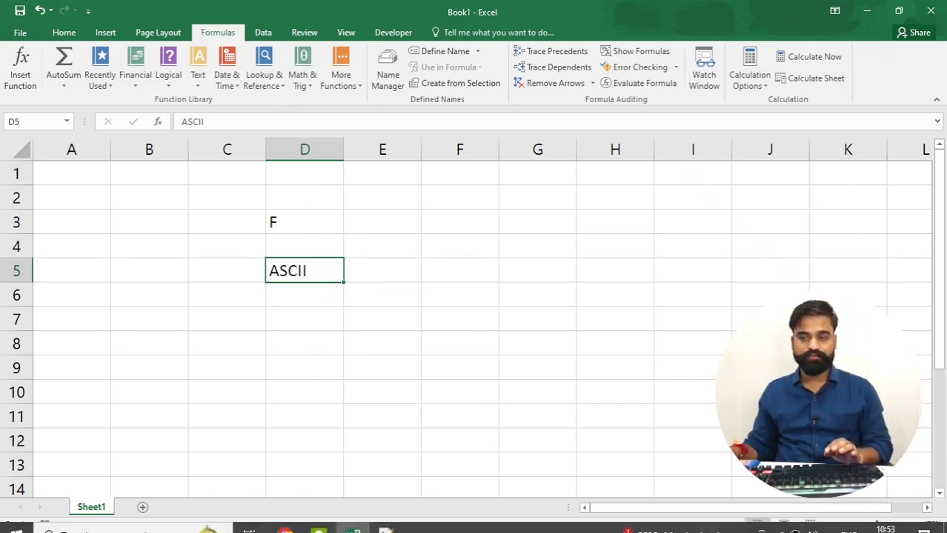
click(284, 521)
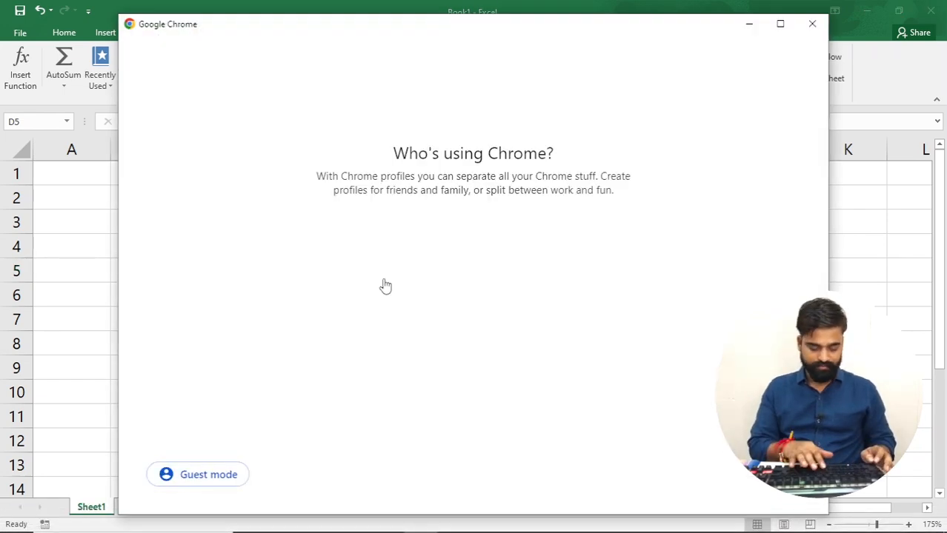
click(670, 235)
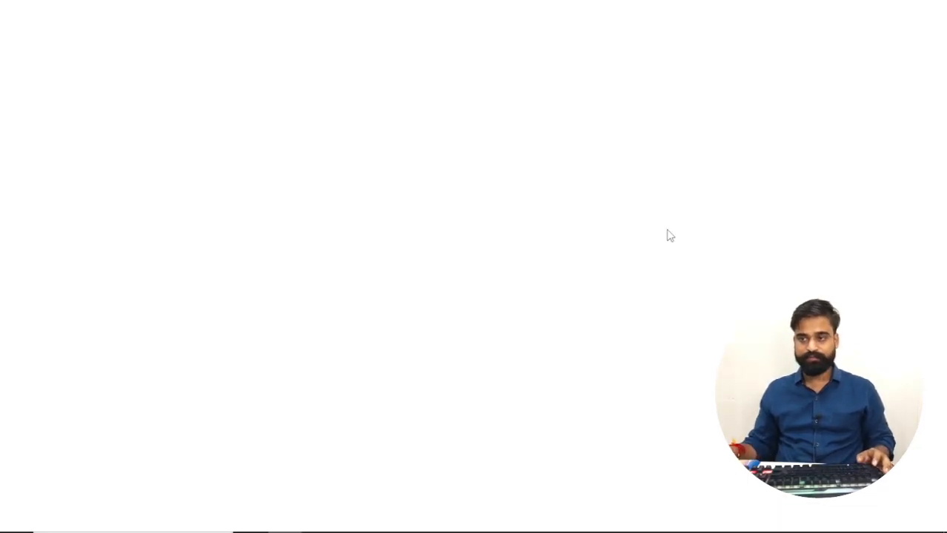
text(asc)
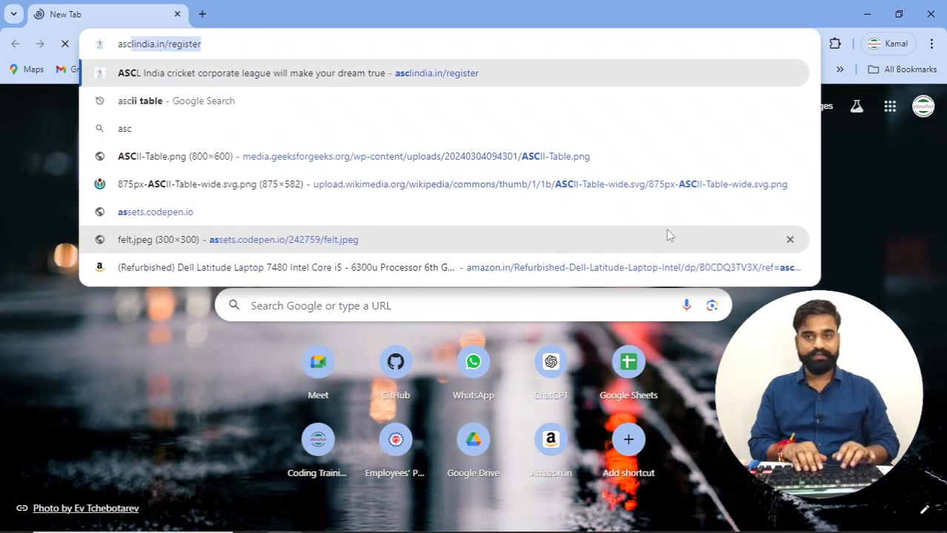
text(ii t)
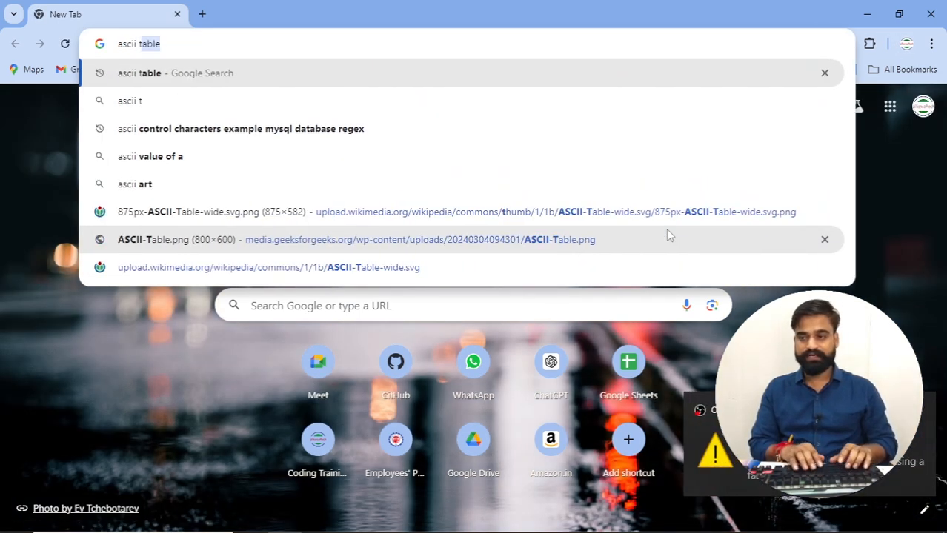
text(able)
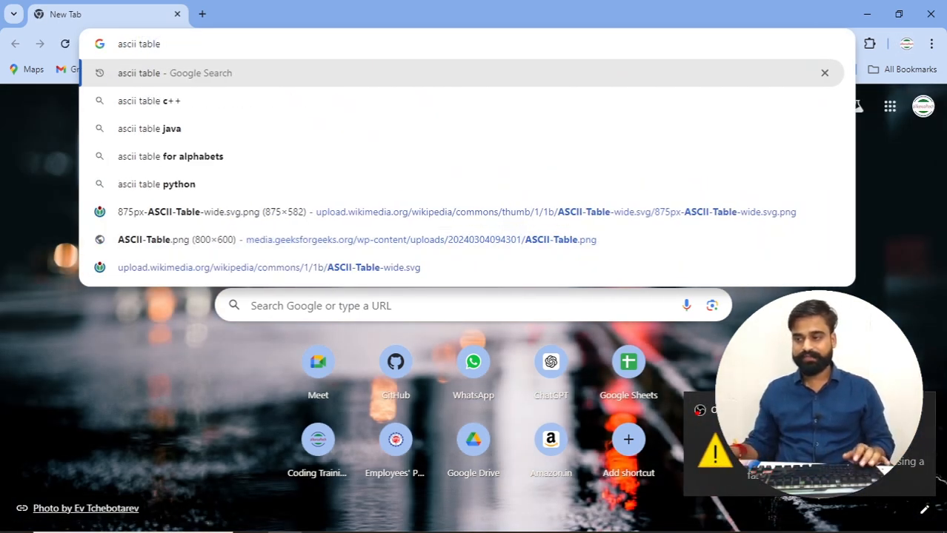
key(Escape)
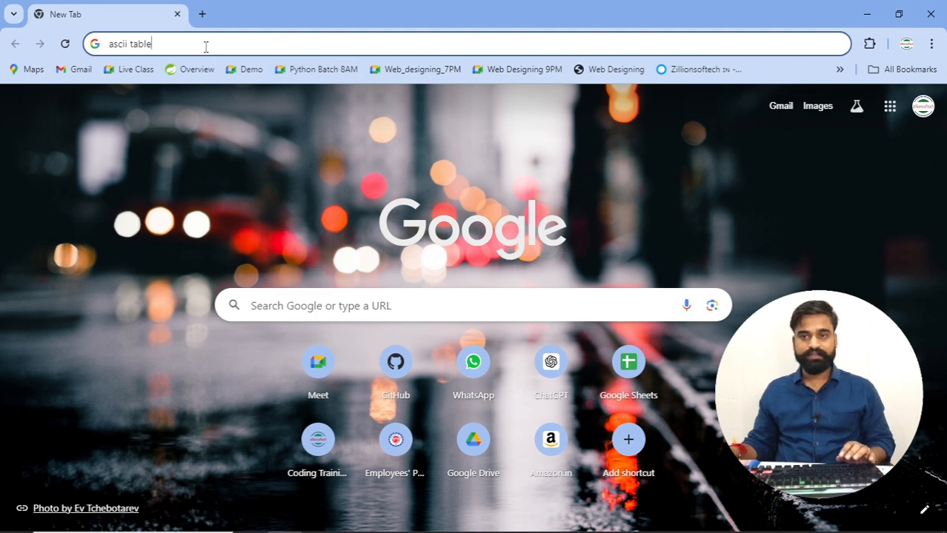
key(Return)
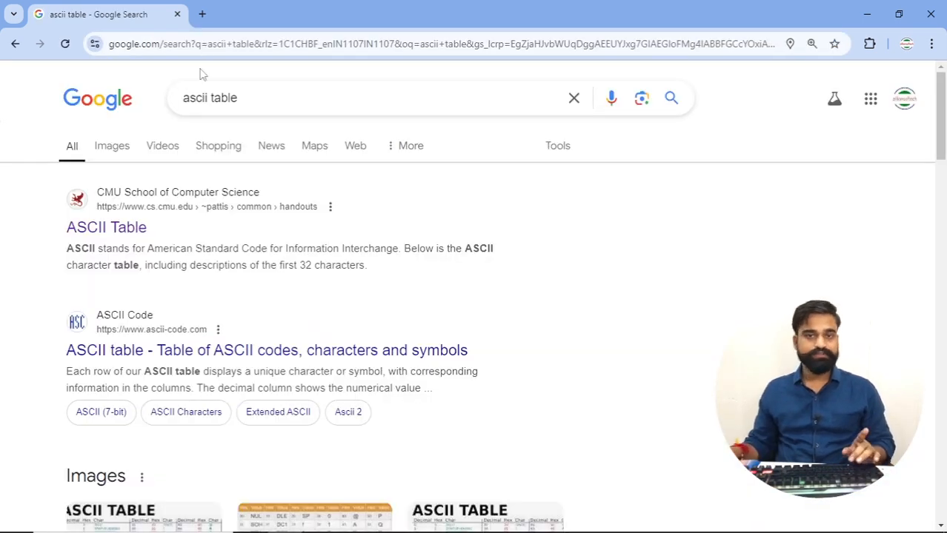
Find the Wikimedia Commons ASCII-Table.svg in the image results and view it in a new tab
click(113, 148)
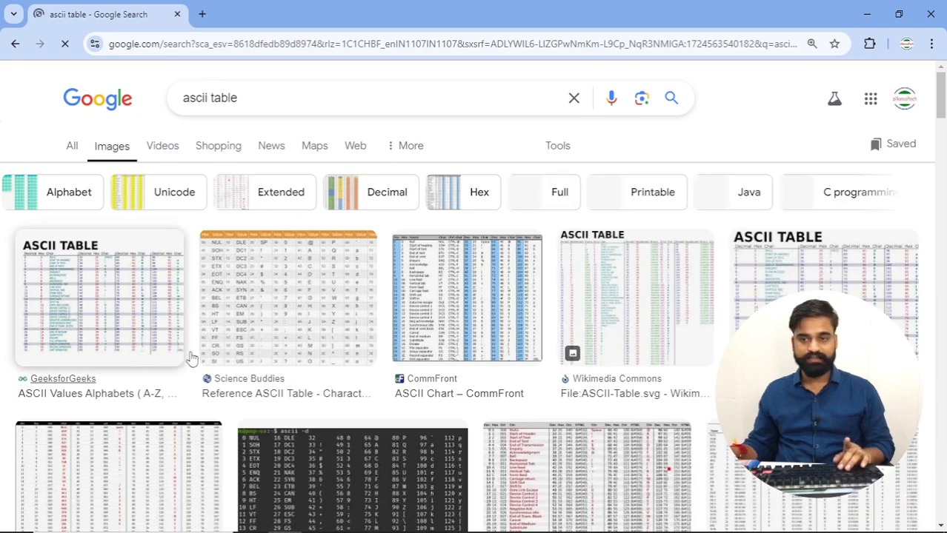
click(111, 304)
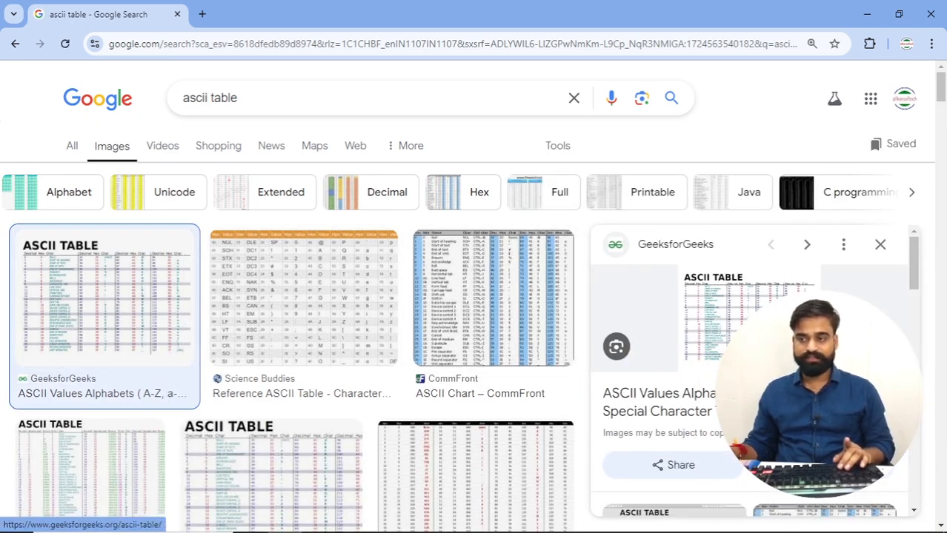
click(163, 454)
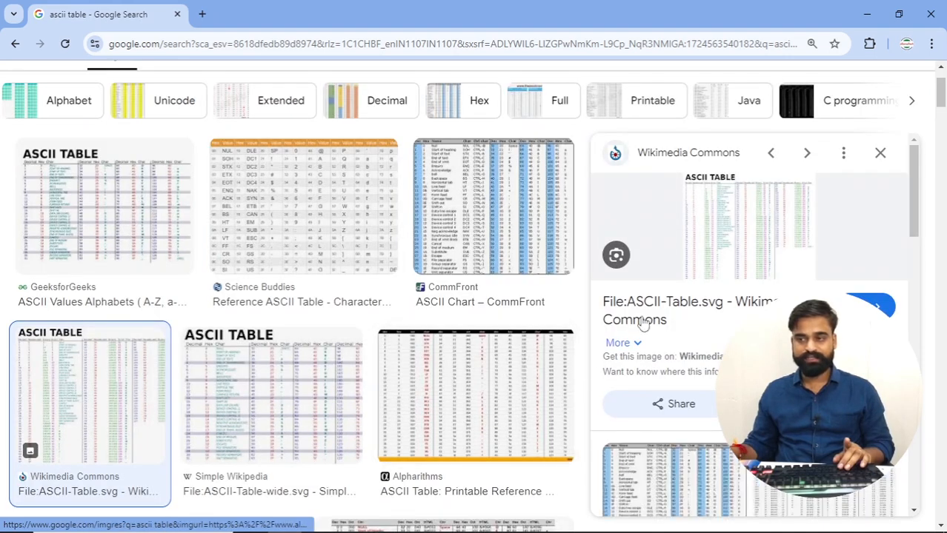
right_click(734, 224)
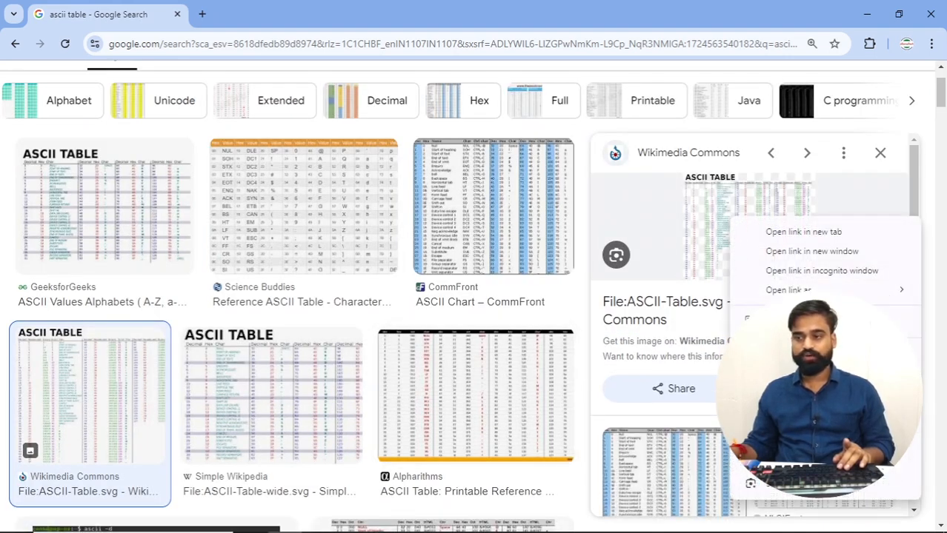
click(803, 232)
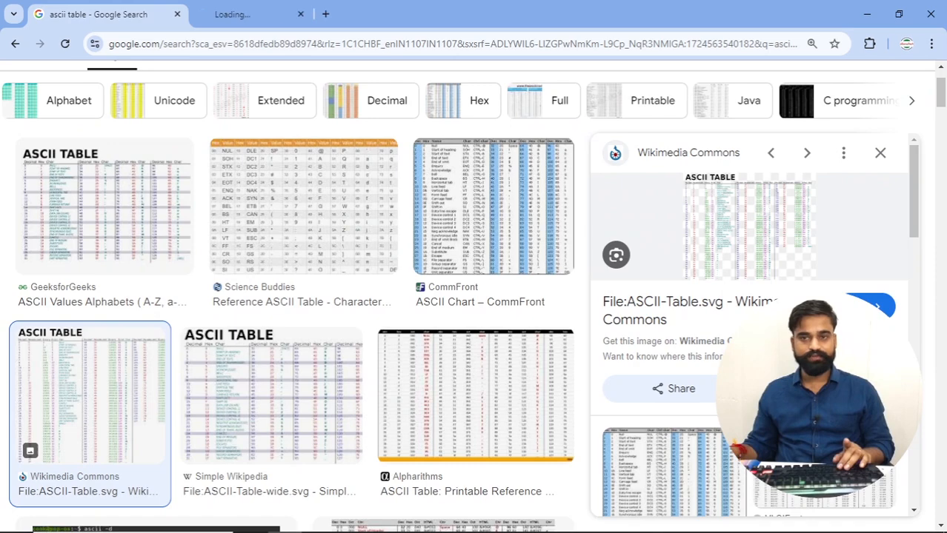
click(259, 11)
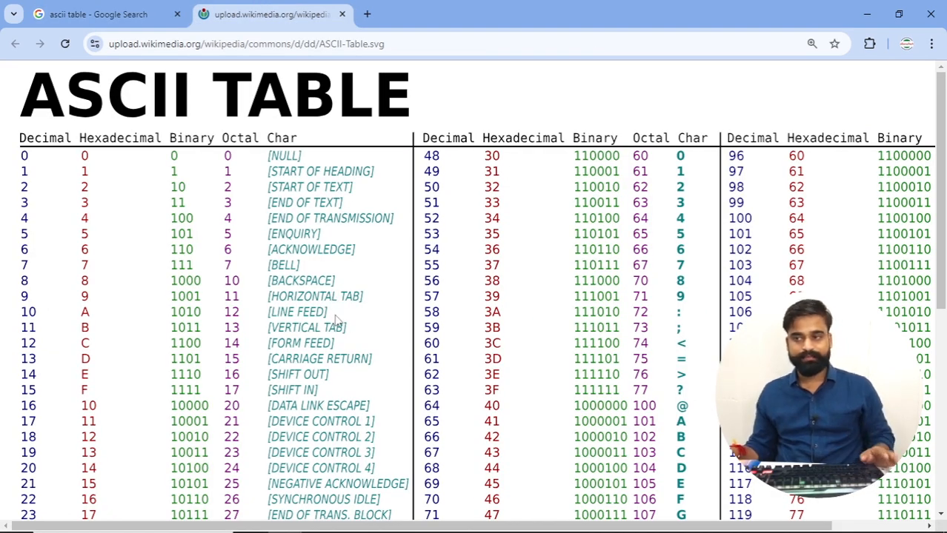
key(ctrl+minus)
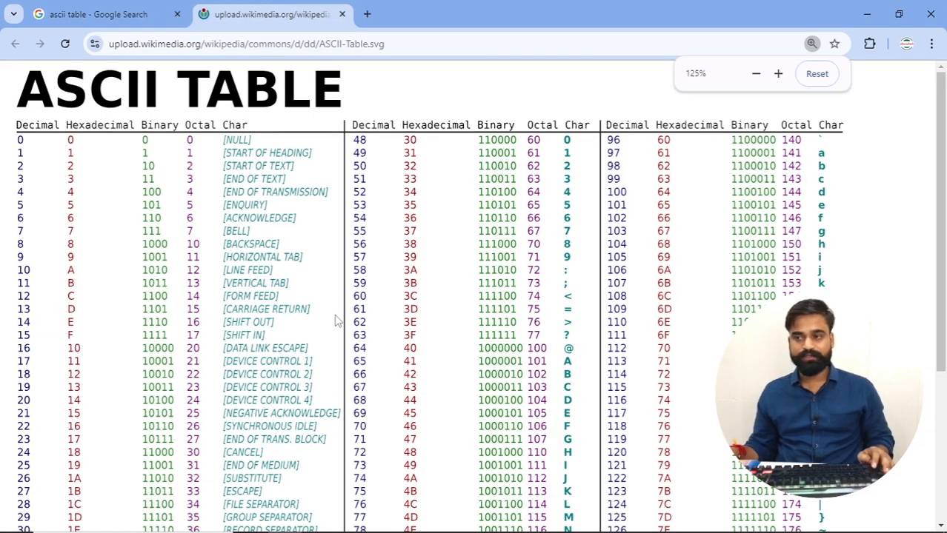
key(ctrl+plus)
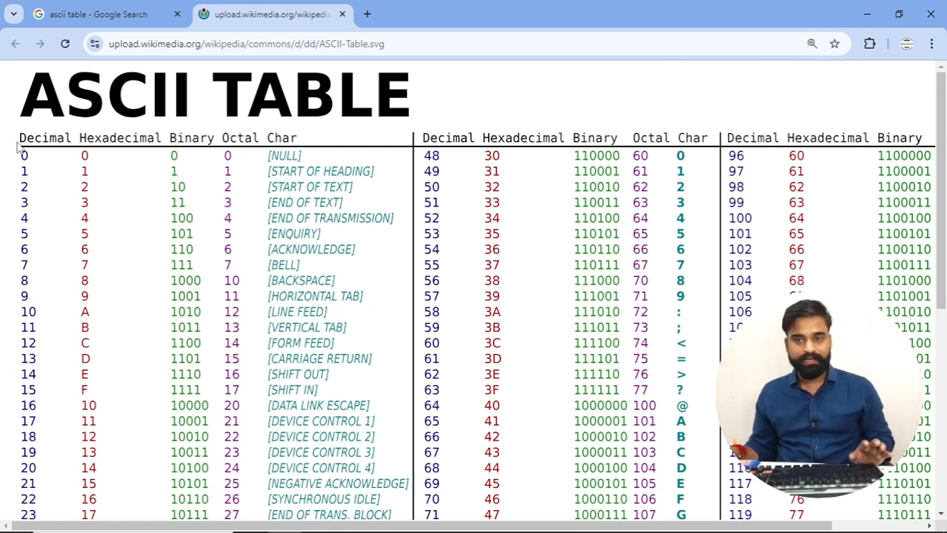
Switch back to Excel and enter the labels Binay, Octal and Hexa in cells F5 to F7
key(alt+Tab)
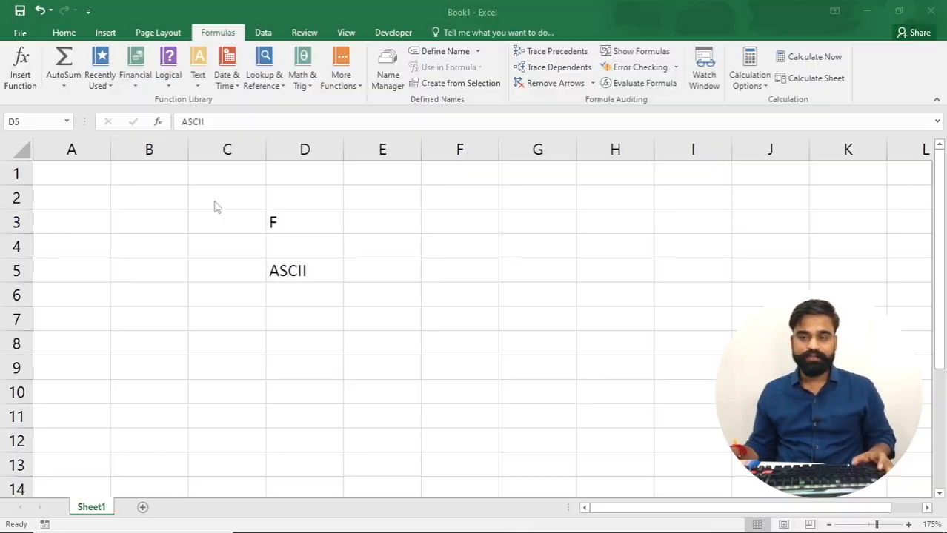
click(444, 271)
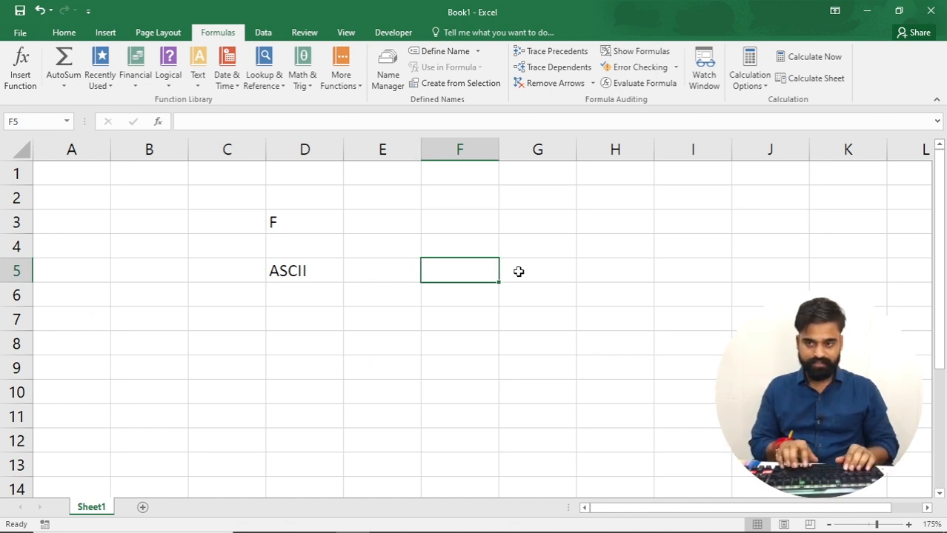
text(Binay)
key(Return)
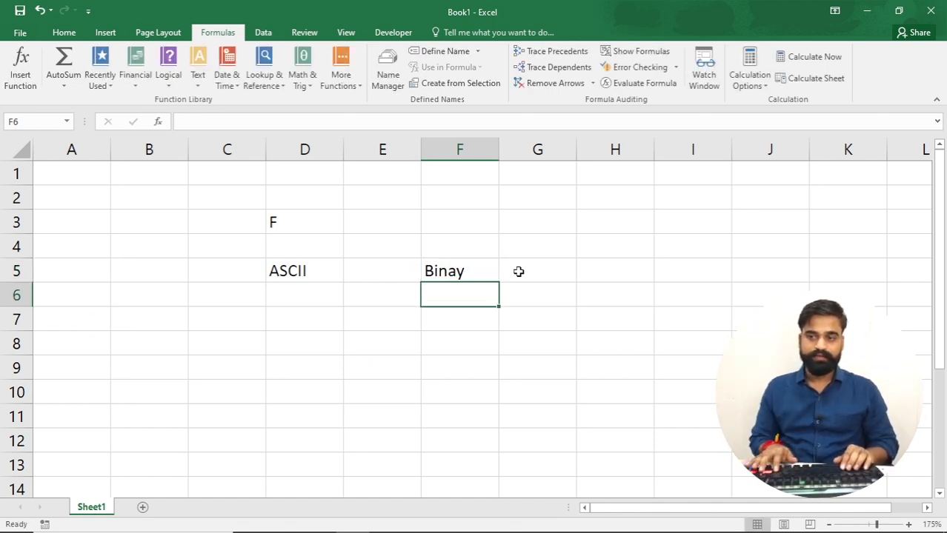
text(Octal)
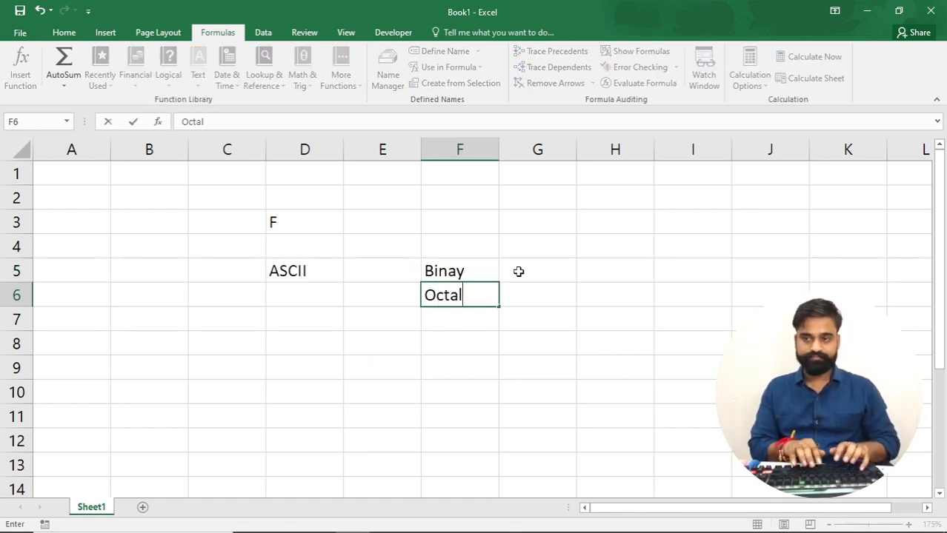
key(Return)
text(Hexa)
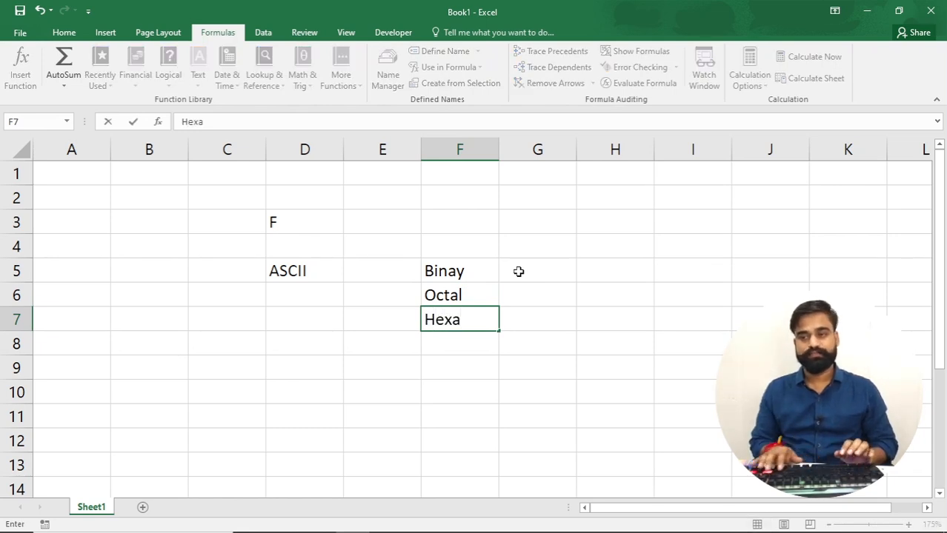
key(Return)
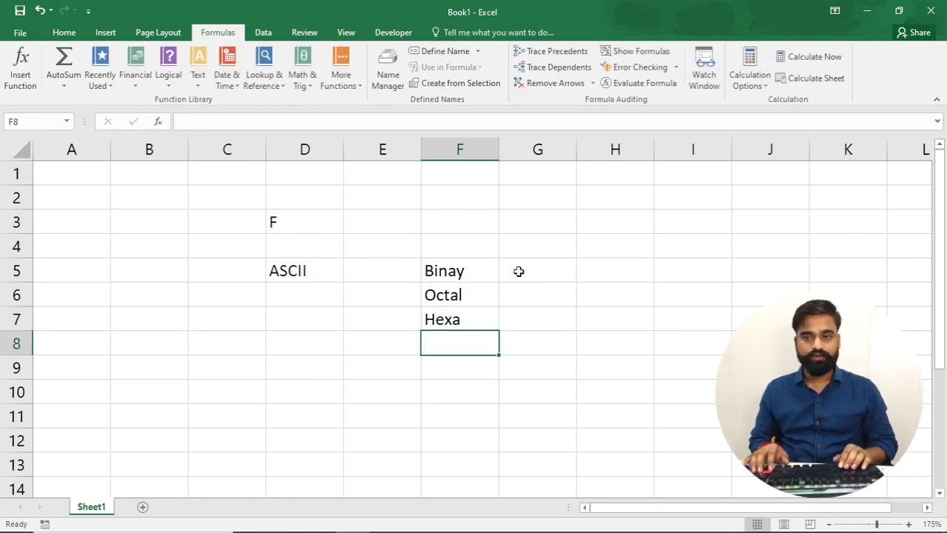
Fill in the Binay row with 2 in cell G5 and 0,1 in cell H5
key(Up)
key(Up)
key(Up)
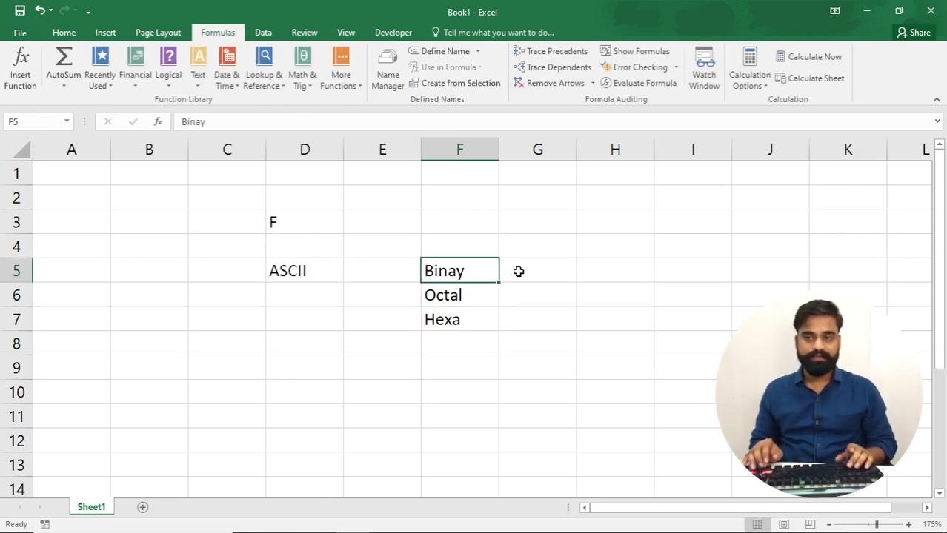
key(Right)
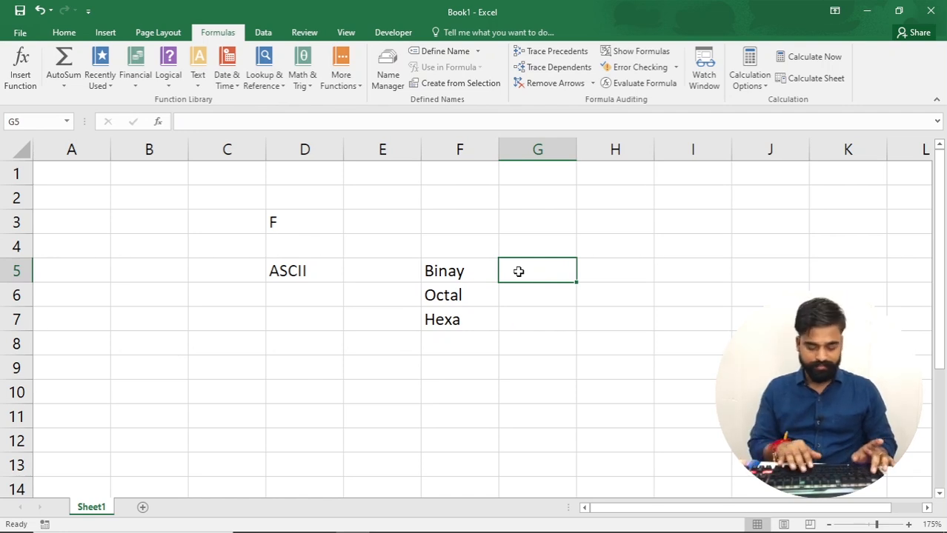
text(2)
key(Return)
key(Right)
key(Up)
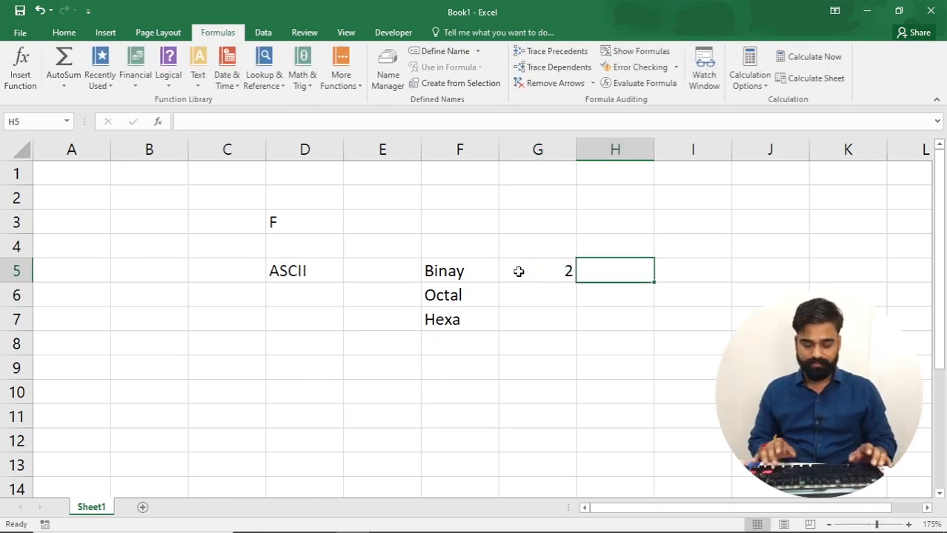
text(0,1)
key(Return)
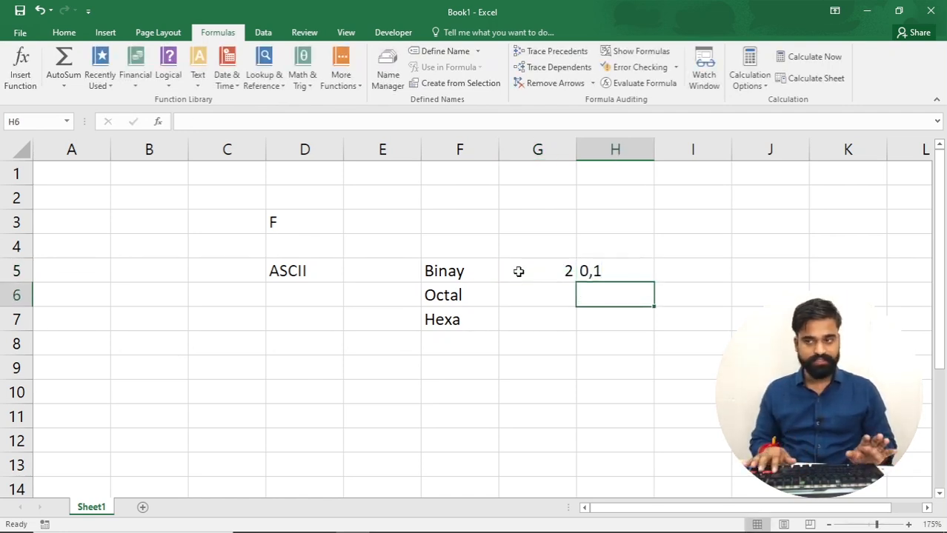
Enter the digit range 0-7 for Octal in cell G6
key(Left)
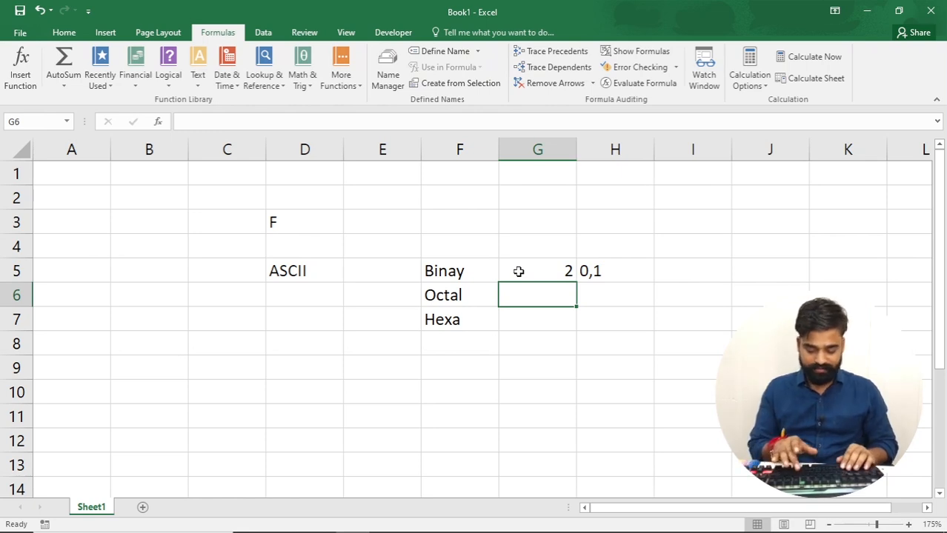
text(0-7)
key(Return)
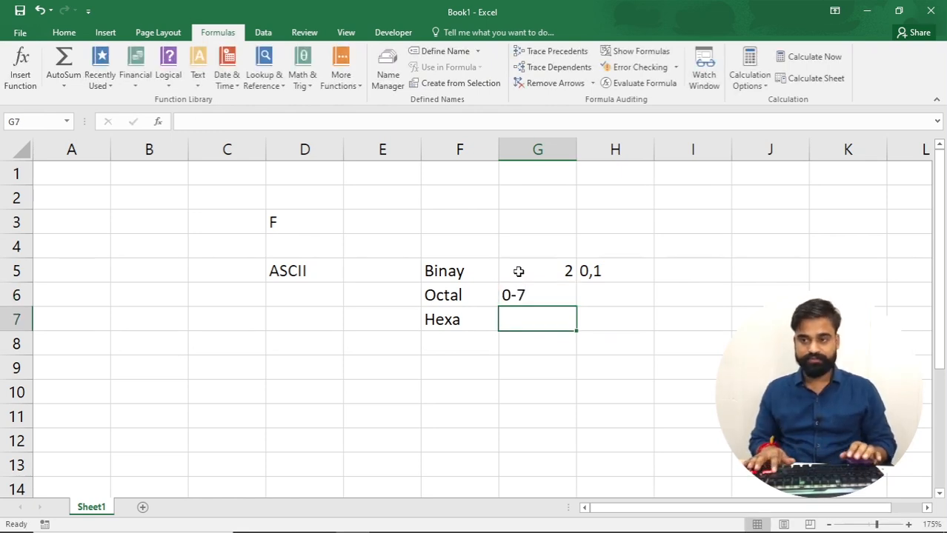
key(Up)
key(Right)
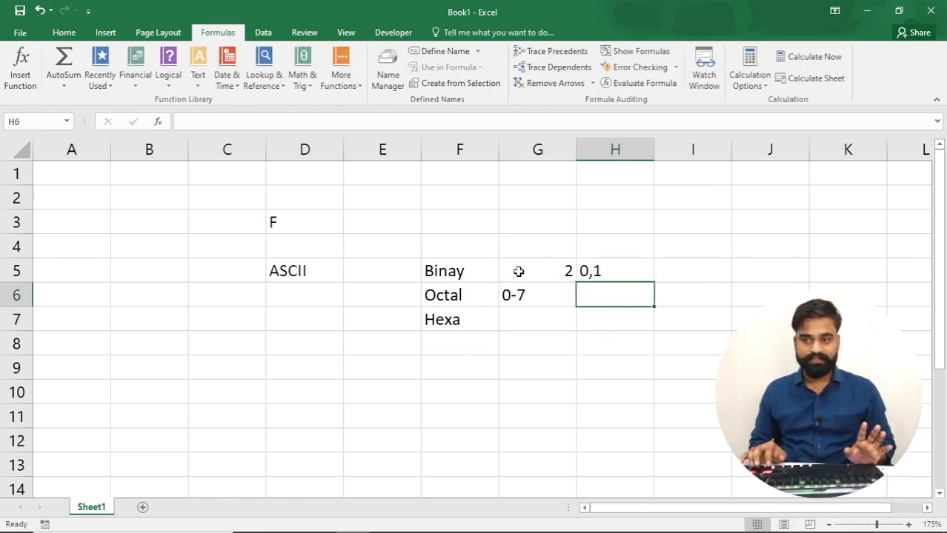
key(Left)
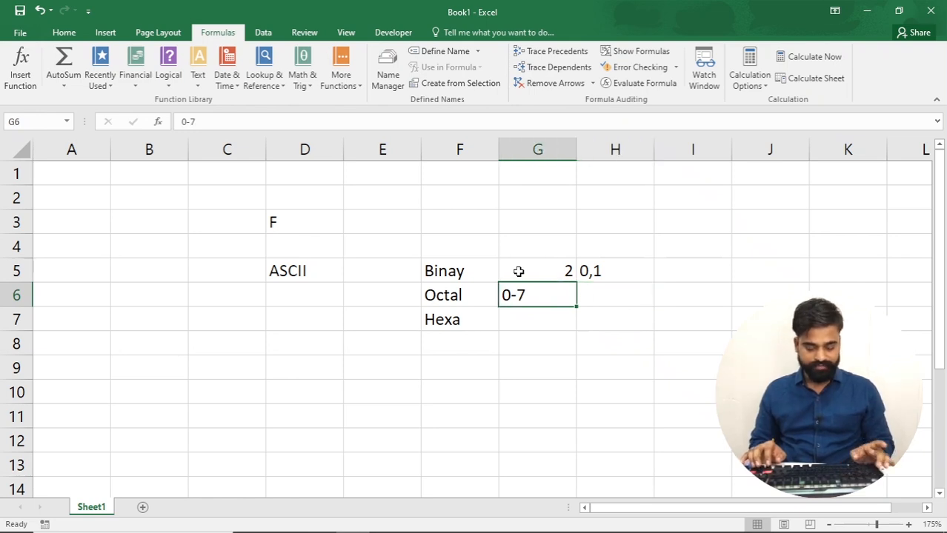
Replace the label in cell F7 with Decimal
key(Right)
key(Down)
key(Left)
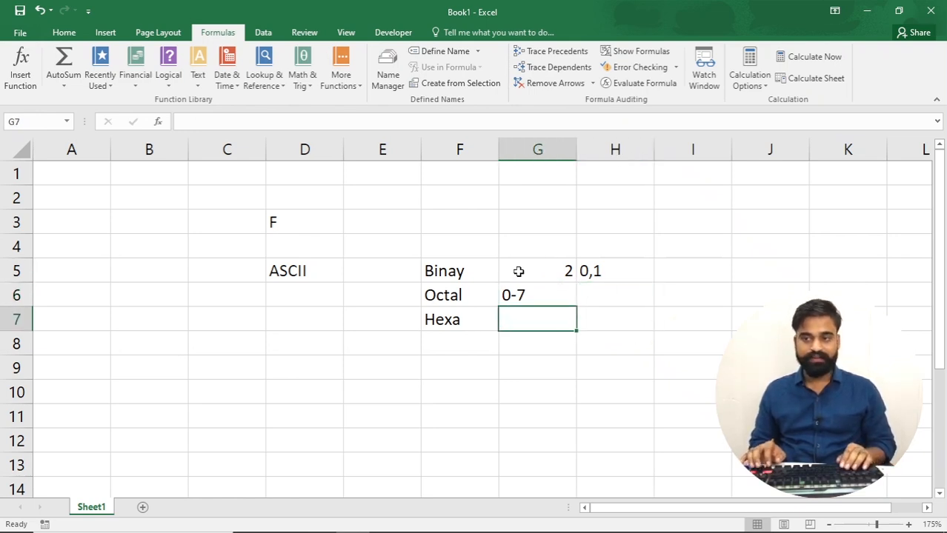
key(Left)
key(Delete)
text(De)
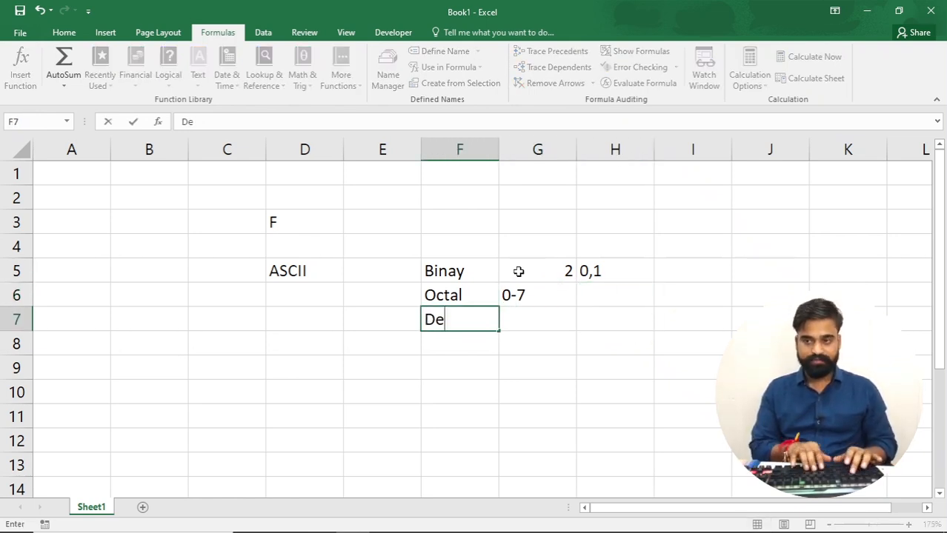
text(cimal)
key(Return)
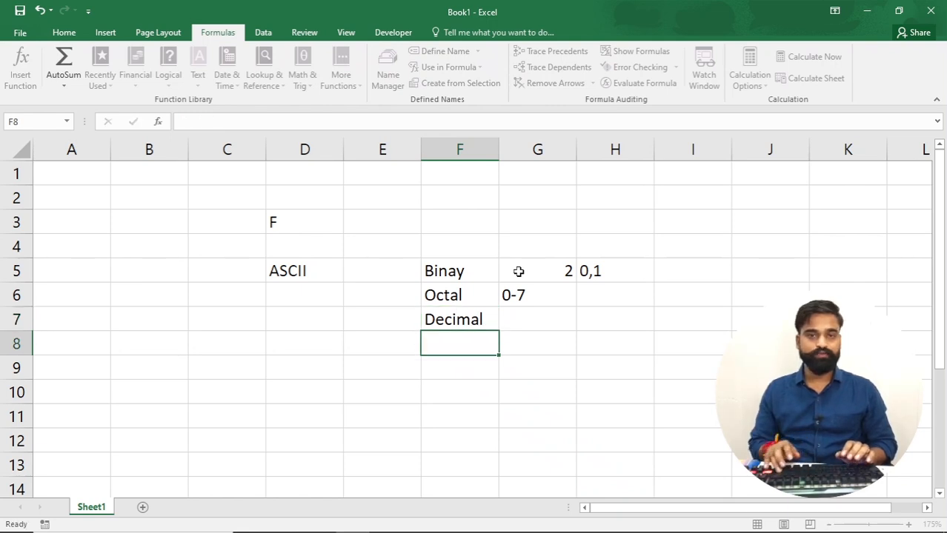
Enter the digit range 0-9 for Decimal in cell G7
key(Up)
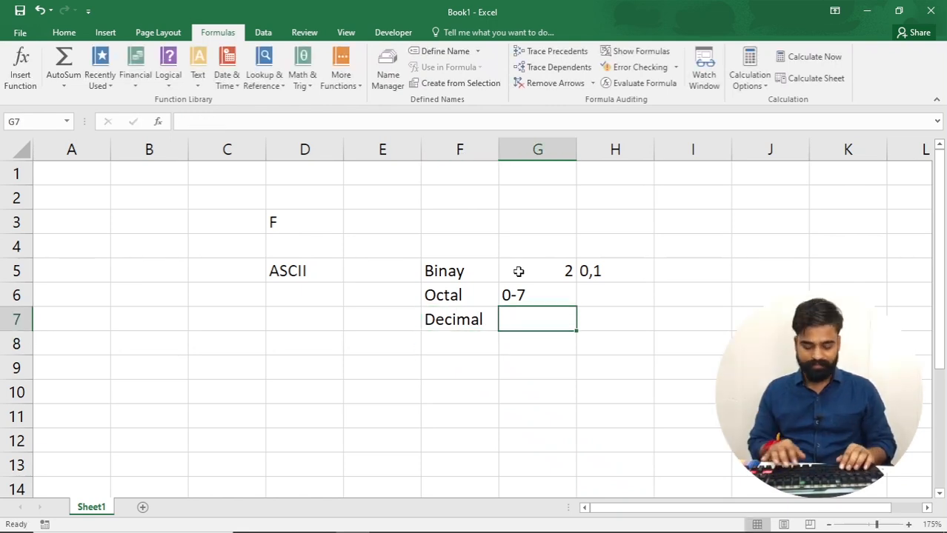
text(0)
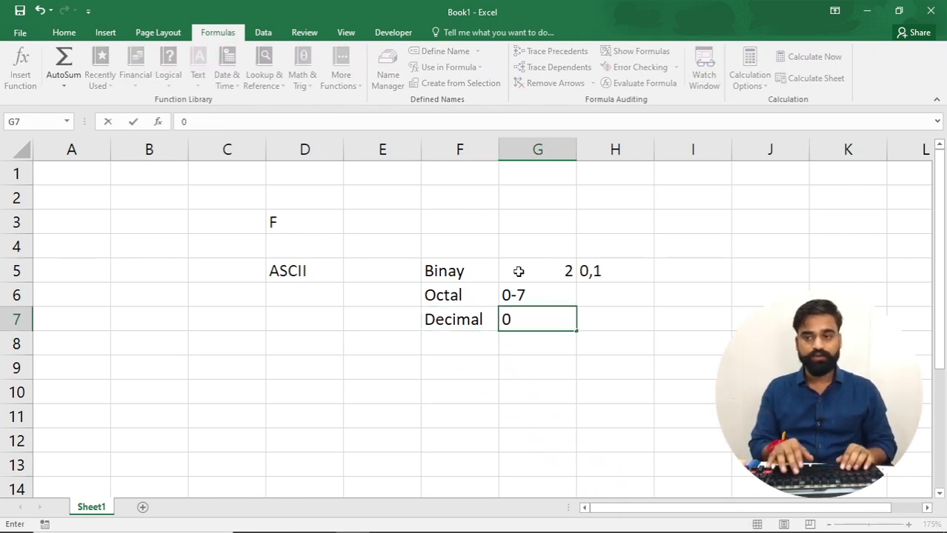
text(-9)
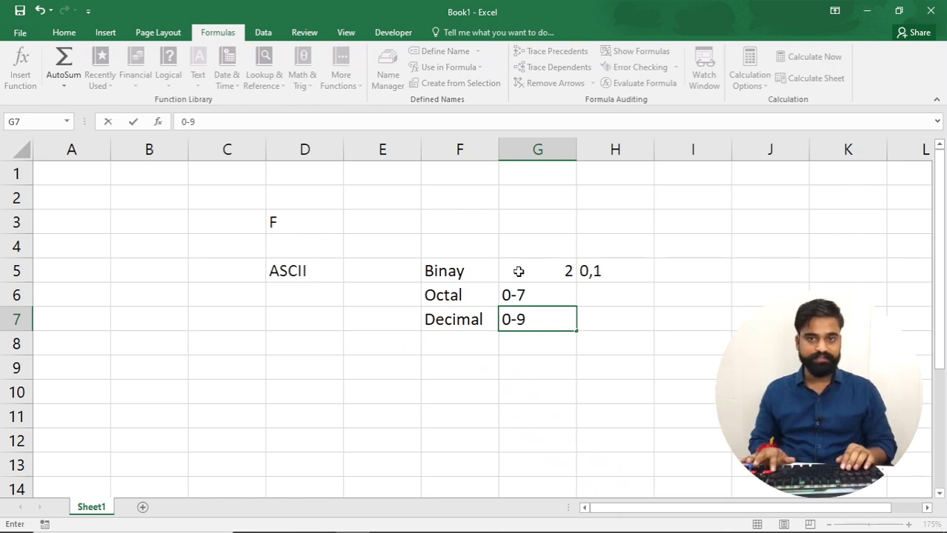
key(Return)
key(Up)
key(Left)
key(Right)
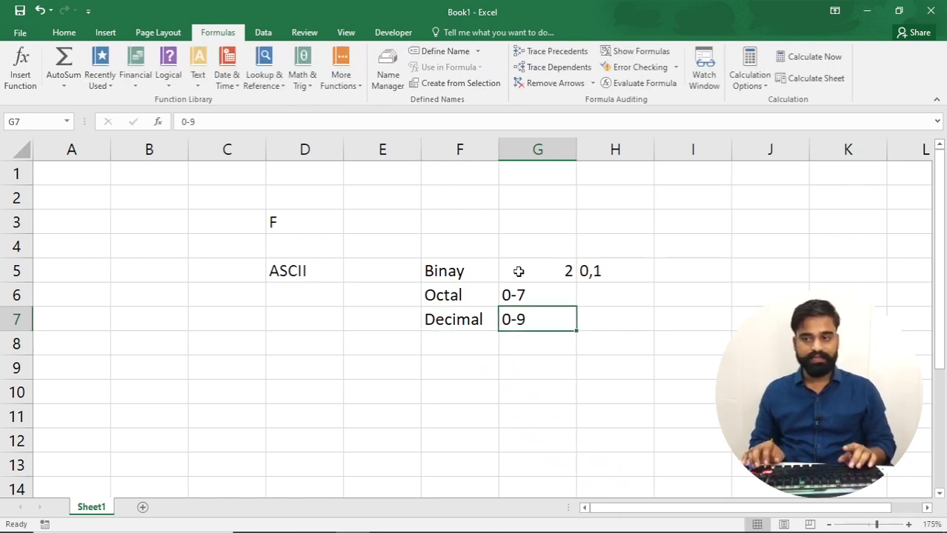
Enter 10 as the base for Decimal in cell H7
key(Right)
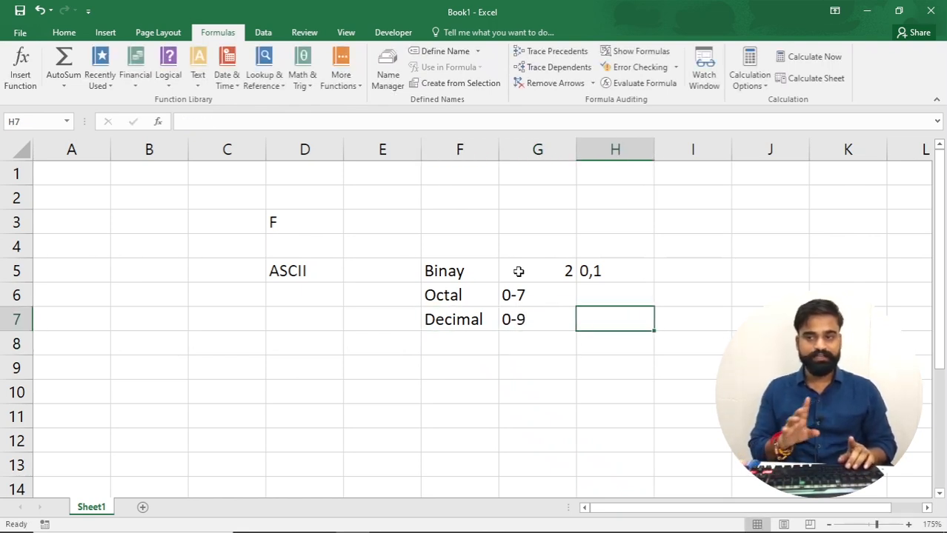
key(Left)
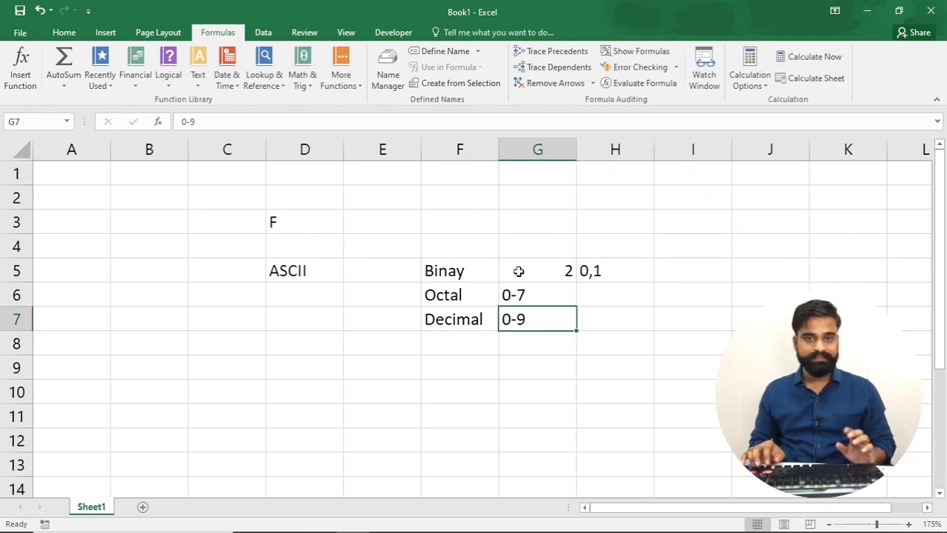
key(Right)
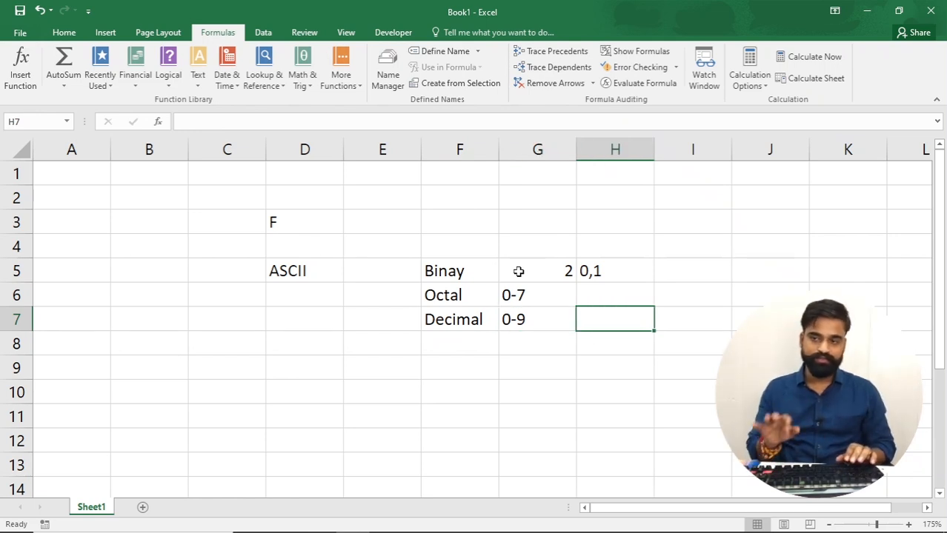
text(10)
key(Return)
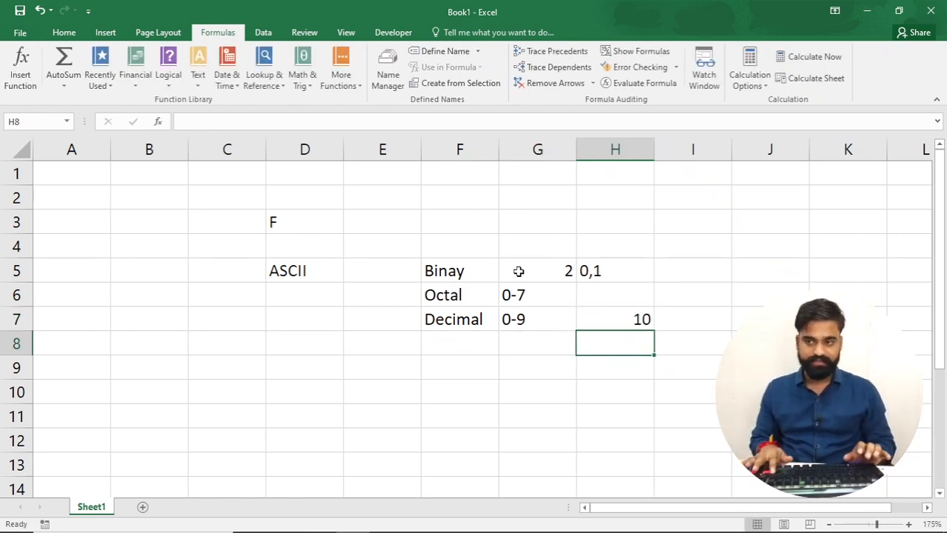
Replace the Binay row's values with the digit range 0-1 in cell G5 and the base 2 in cell H5
key(Up)
key(Up)
key(Up)
key(Left)
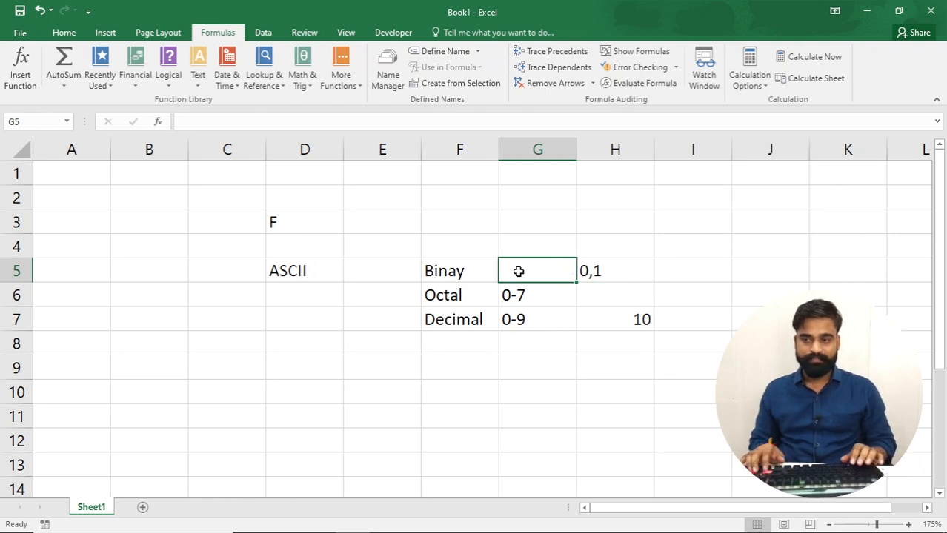
text(0-1)
key(Return)
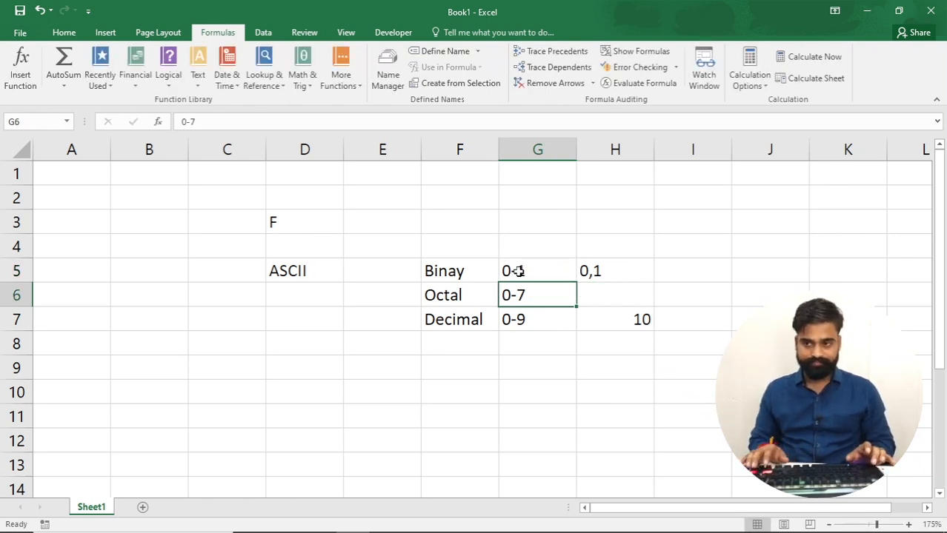
key(Right)
key(Up)
text(2)
key(Return)
Enter 8 as the base for Octal in cell H6
key(Left)
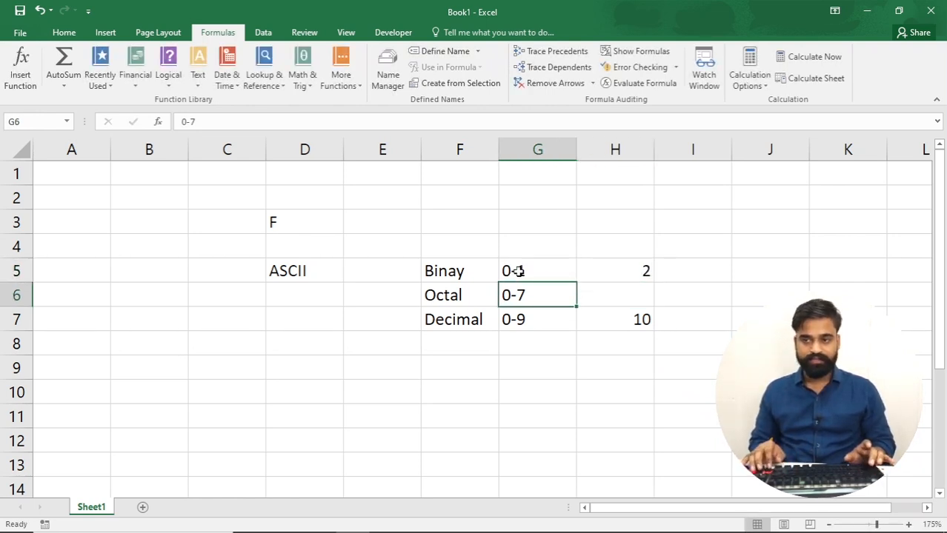
key(Right)
text(8)
key(Return)
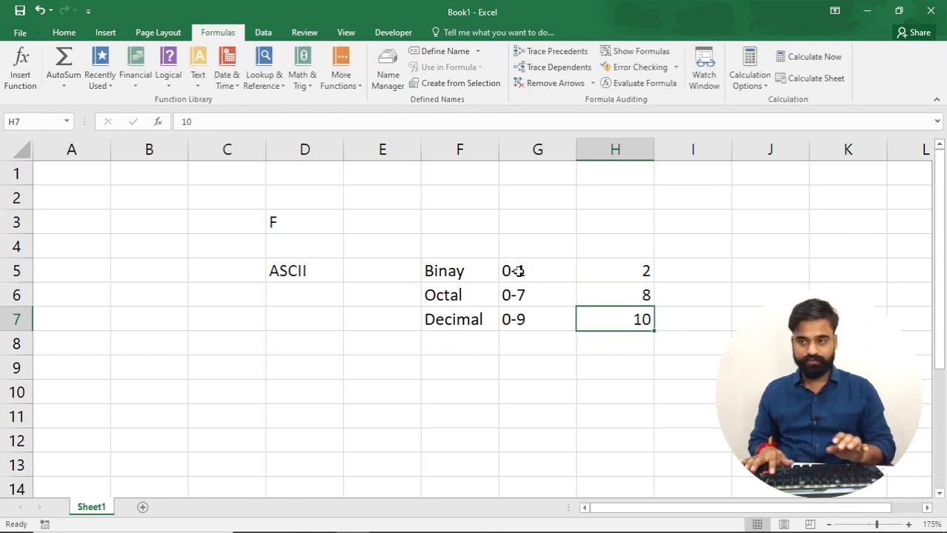
Add the label Hexadecimal in cell F8, below Decimal
key(Down)
key(Left)
key(Up)
key(Right)
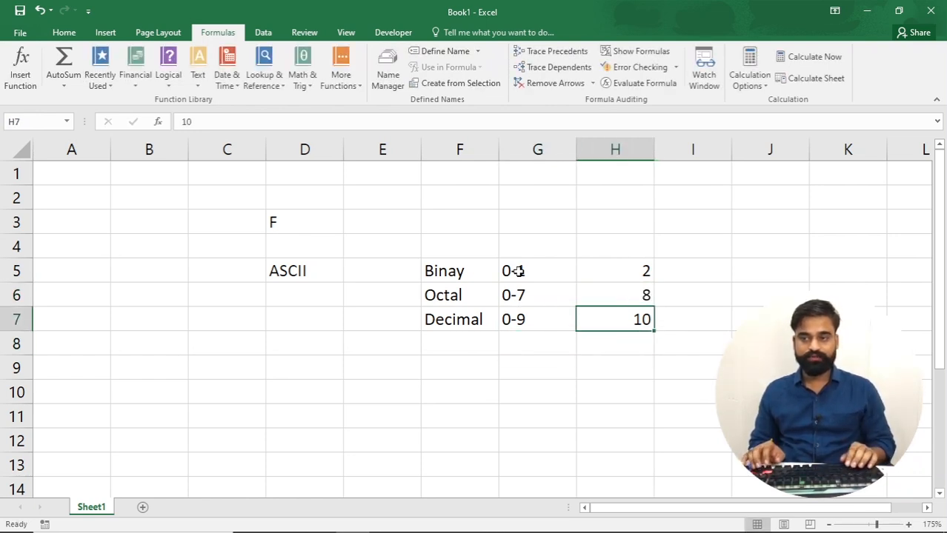
key(Left)
key(Left)
key(Down)
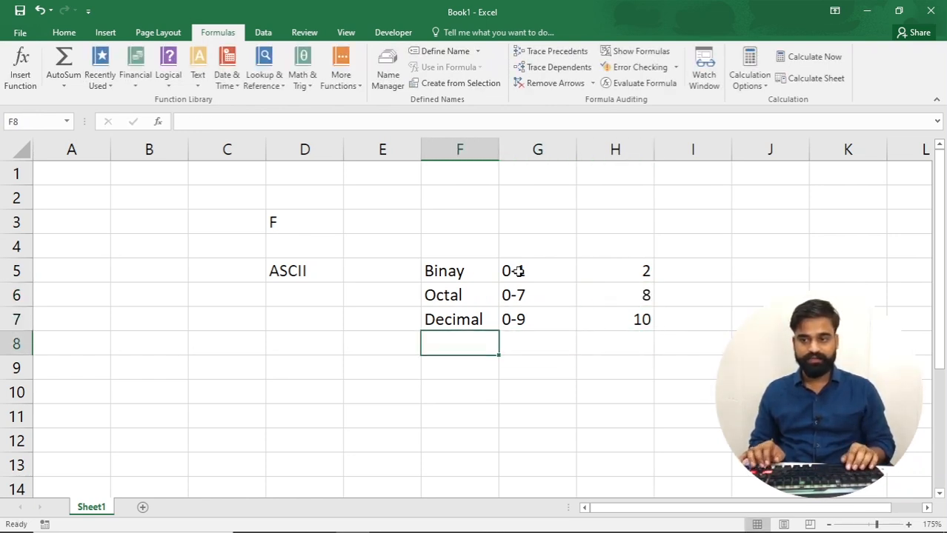
text(Hexad)
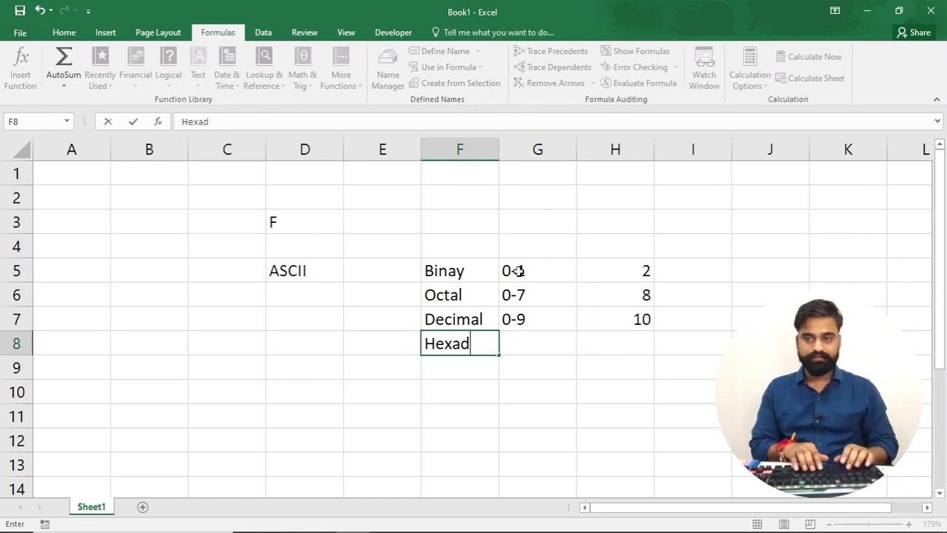
text(ecimal)
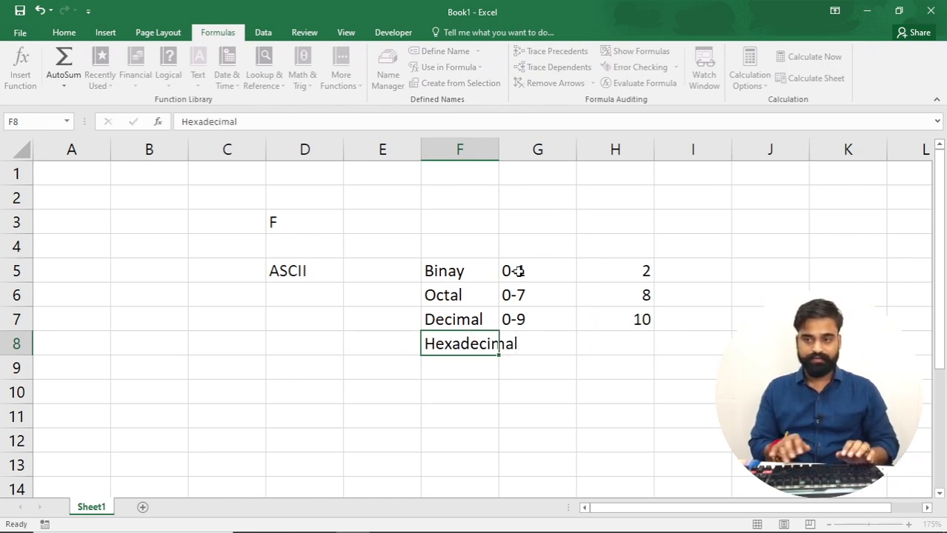
key(Return)
Fill in the Hexadecimal row with the digit range 0-f in cell G8 and the base 16 in cell H8
key(Up)
key(Right)
text(0)
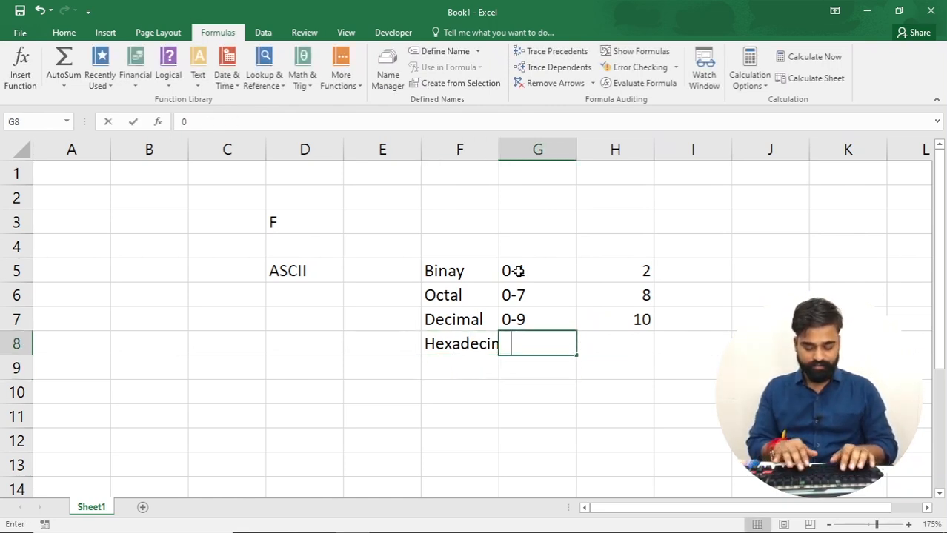
key(Return)
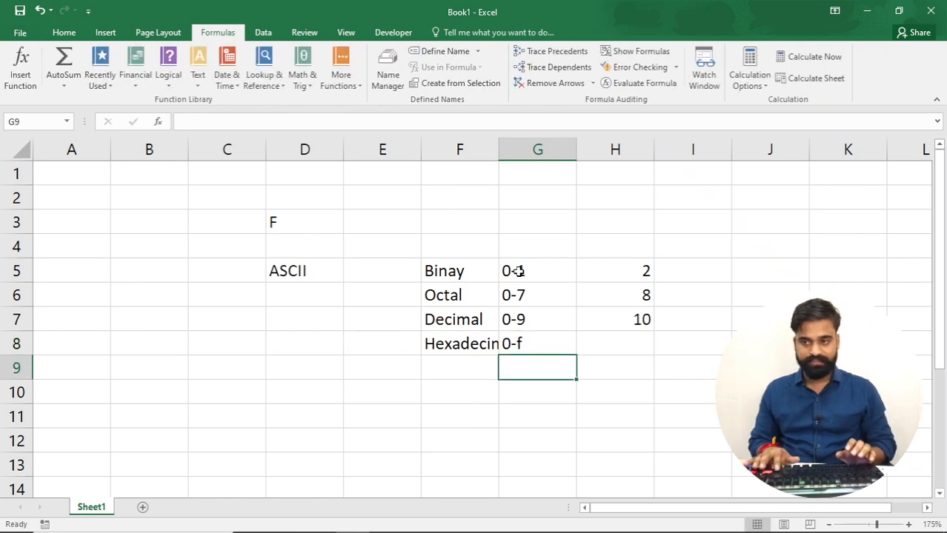
key(Up)
key(Right)
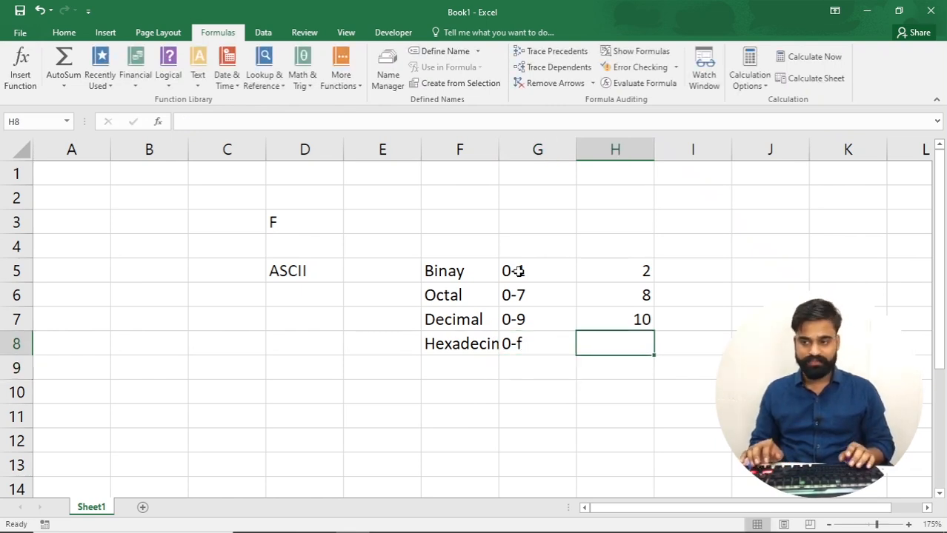
text(16)
key(Return)
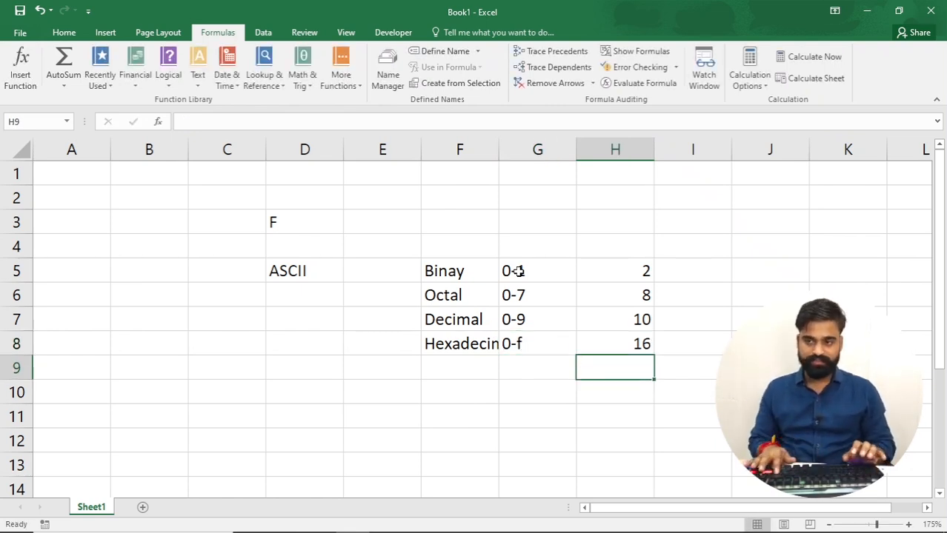
Start the hexadecimal digit list below the range with 0-9, in cell G9 and 10=a in cell G10
key(Left)
text(0)
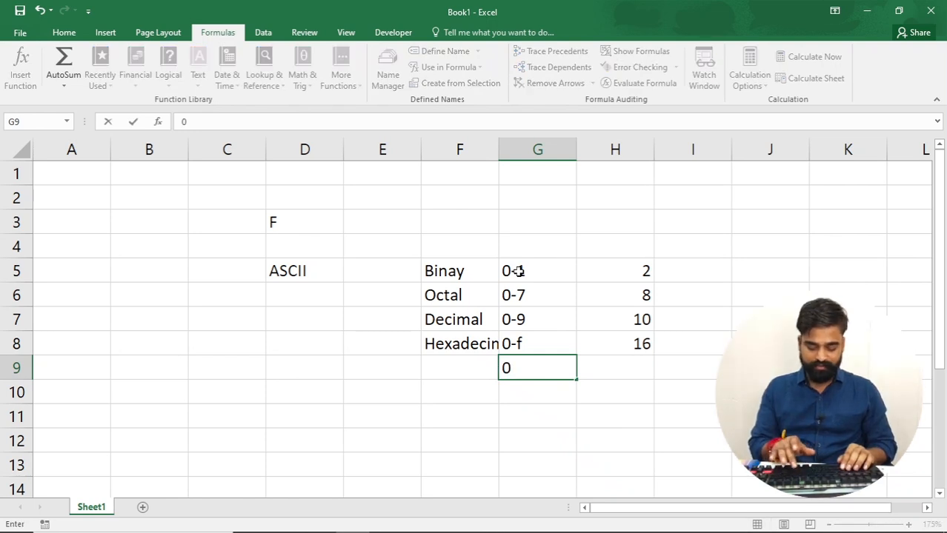
text(-9,)
key(Return)
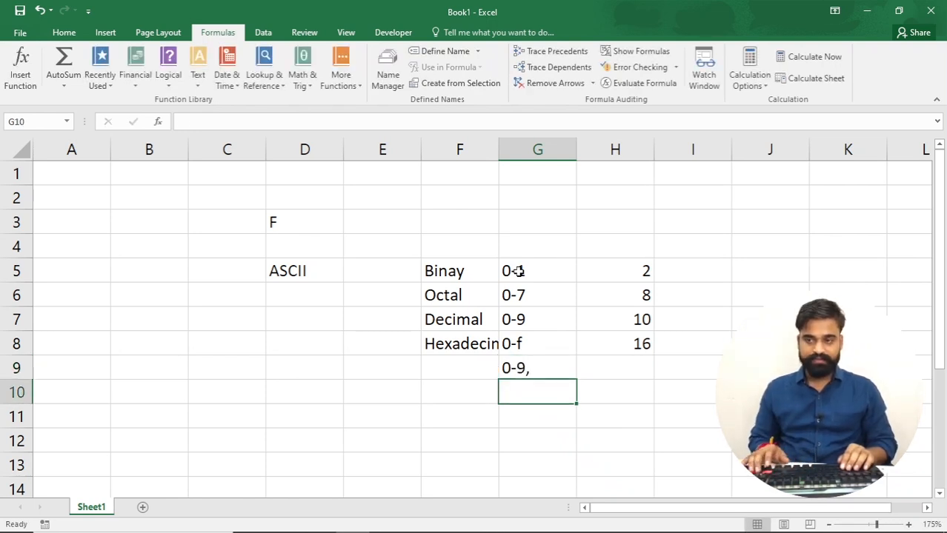
text(a=)
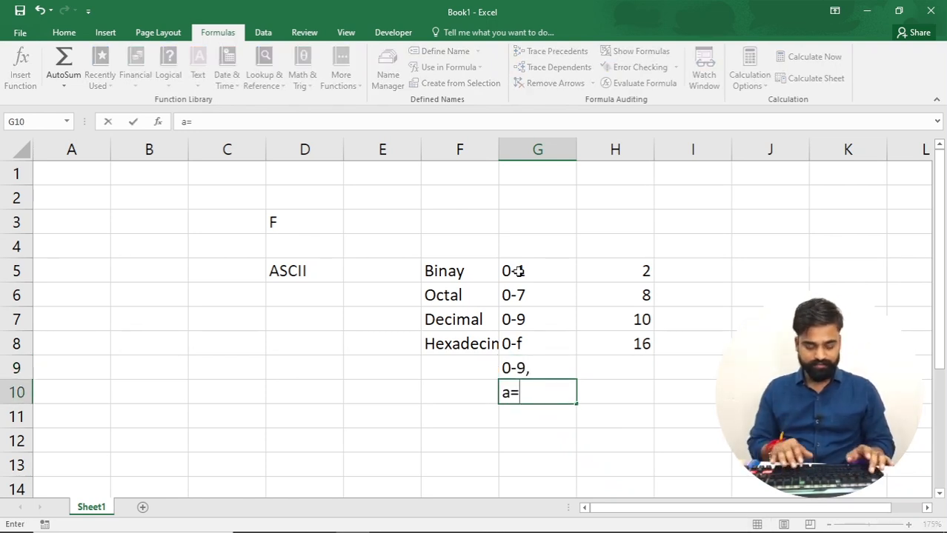
text(1)
key(BackSpace)
key(BackSpace)
key(BackSpace)
text(10)
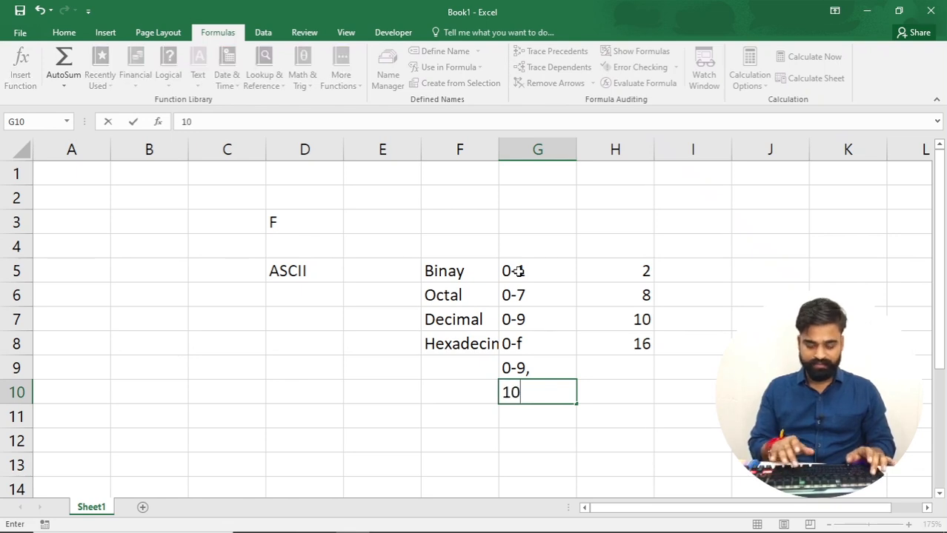
text(=1)
key(BackSpace)
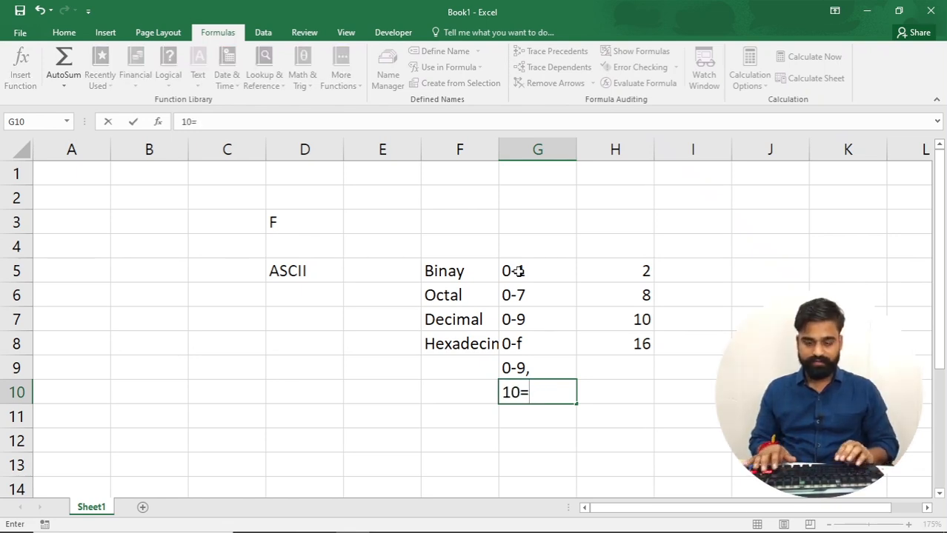
key(Return)
Continue the hexadecimal digit list with 11=b, 12=c and 13=d in cells G11 to G13
text(1)
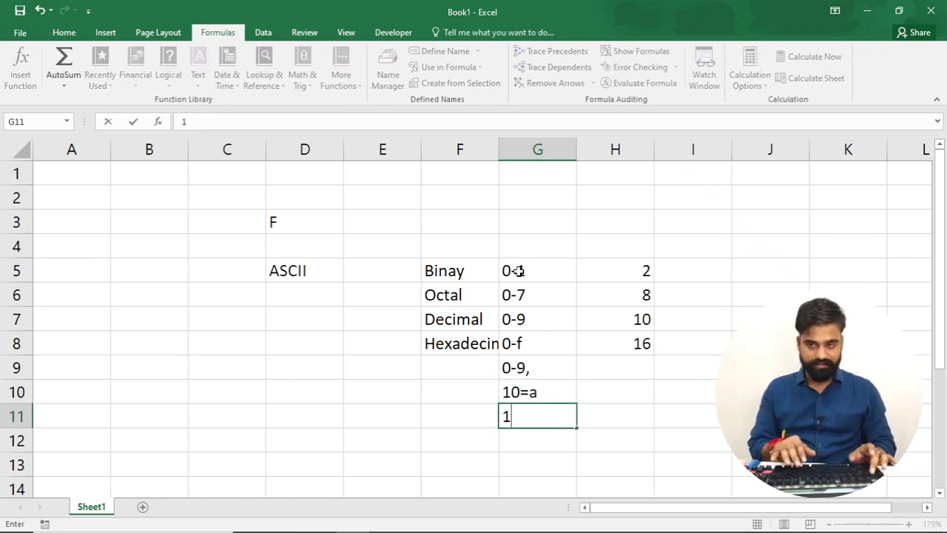
text(1=b)
key(Return)
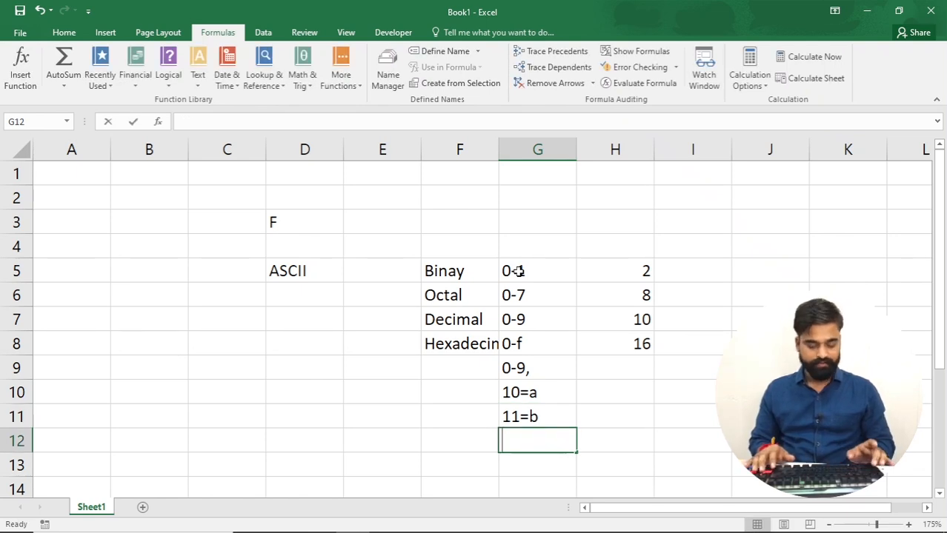
text(12=c)
key(Return)
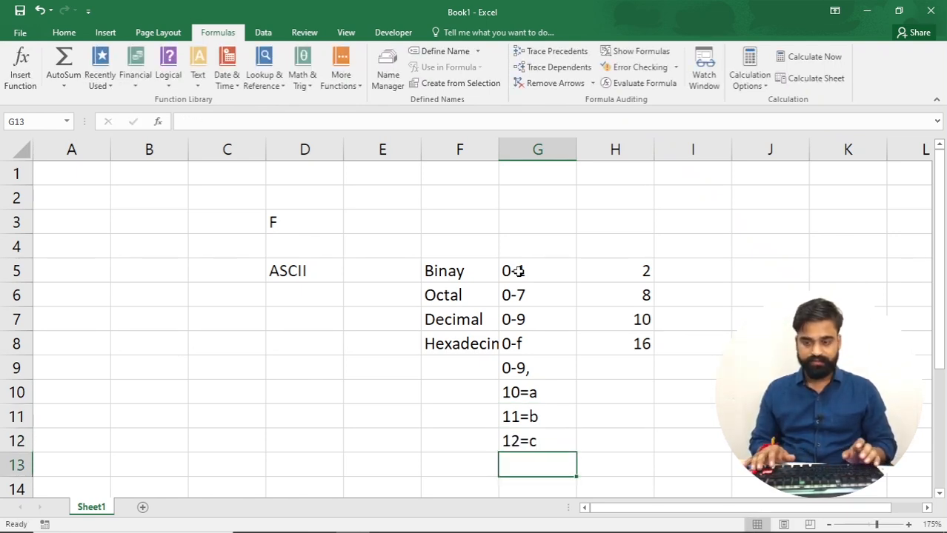
text(13=d)
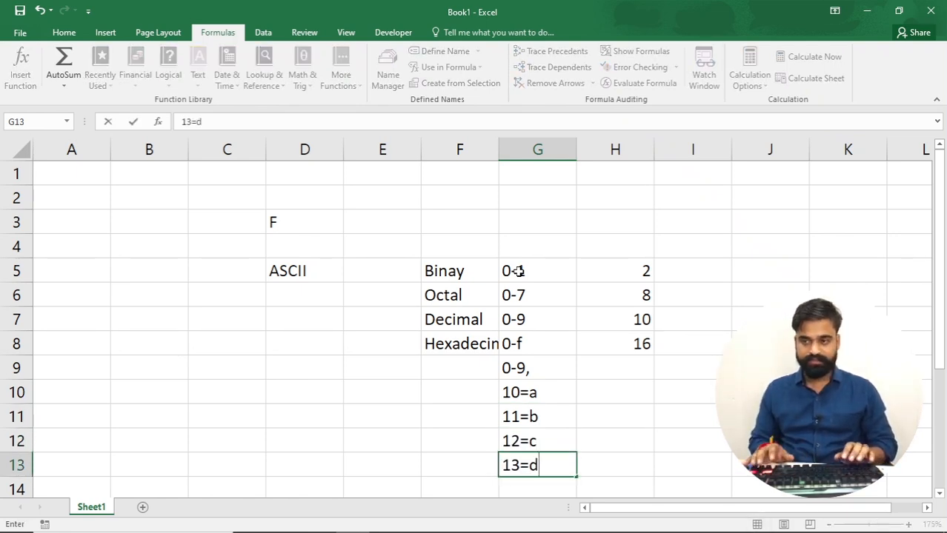
key(Return)
Complete the hexadecimal digit list with 14=e in cell G14 and 15=f in cell G15
text(14=)
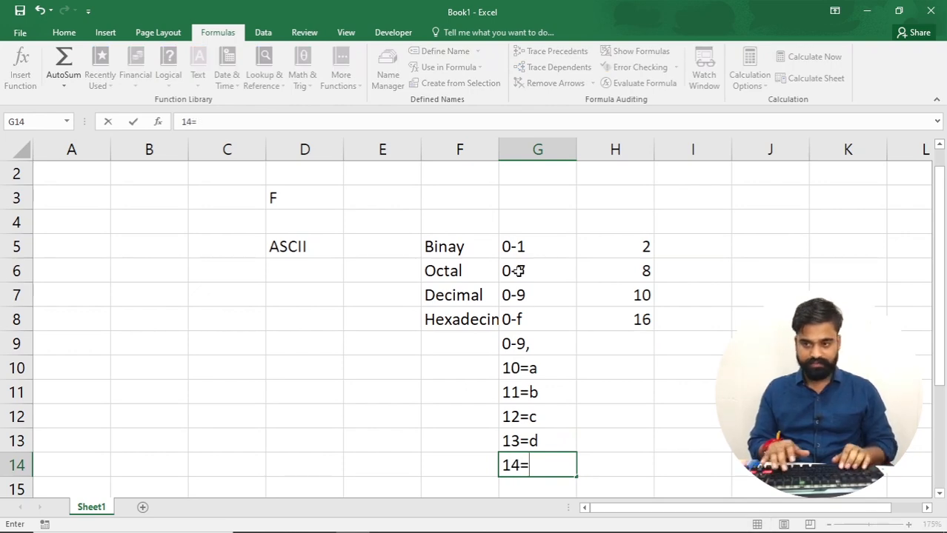
text(e)
key(Return)
text(15)
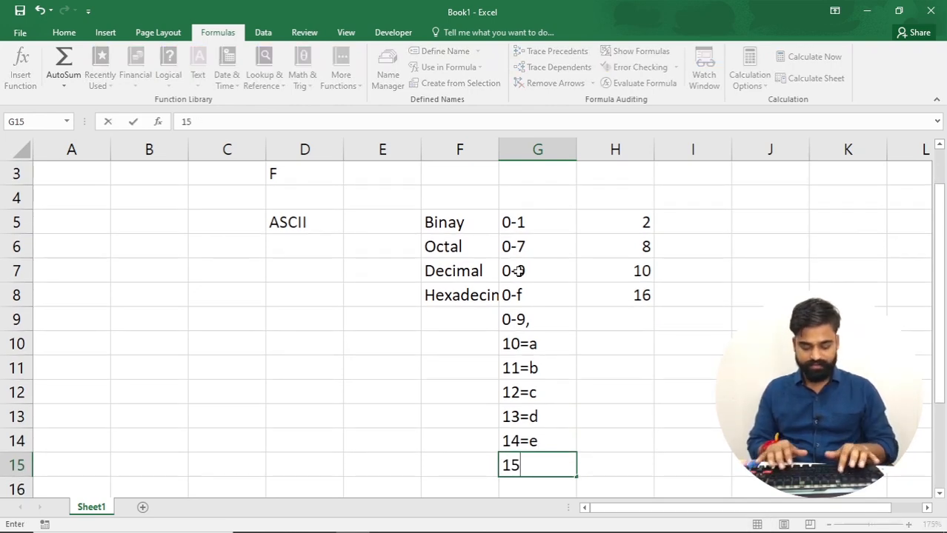
text(=f)
key(Return)
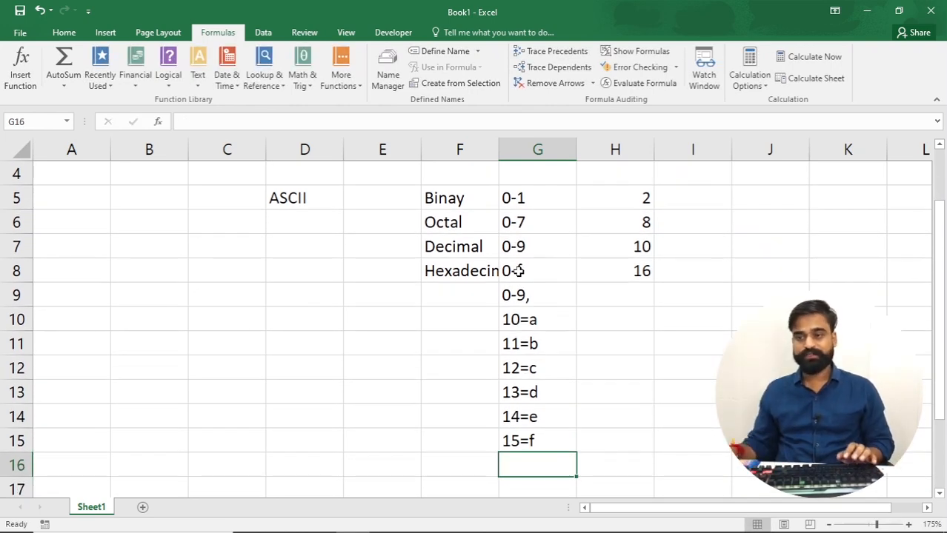
click(513, 297)
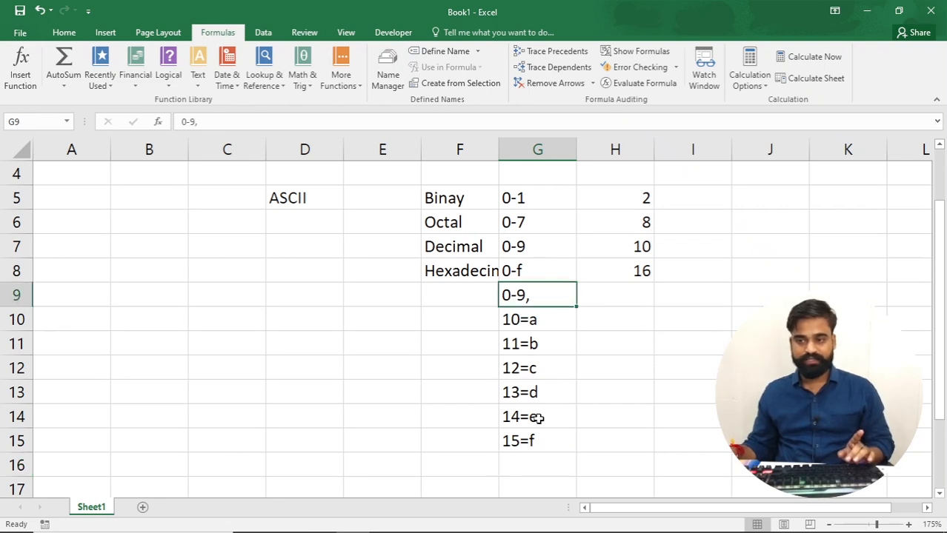
click(541, 442)
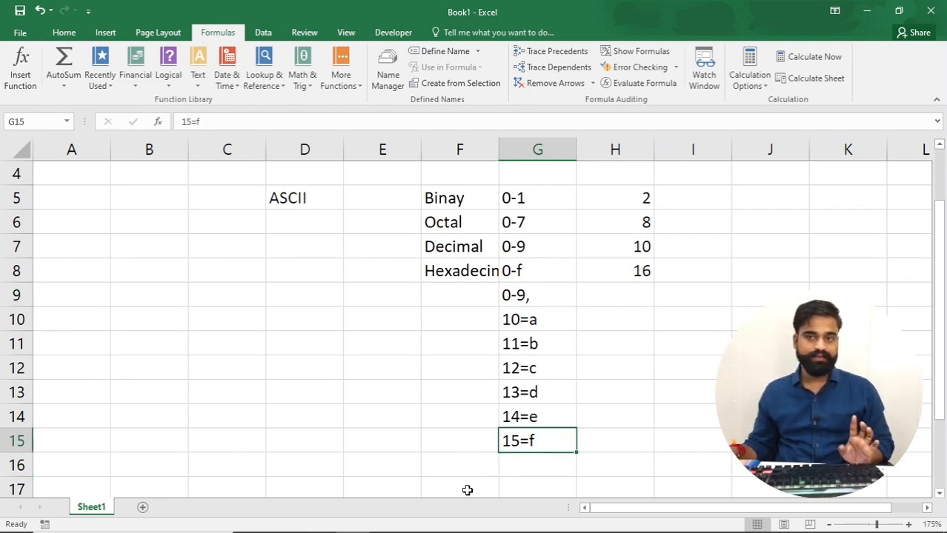
scroll(508, 342, up, 1)
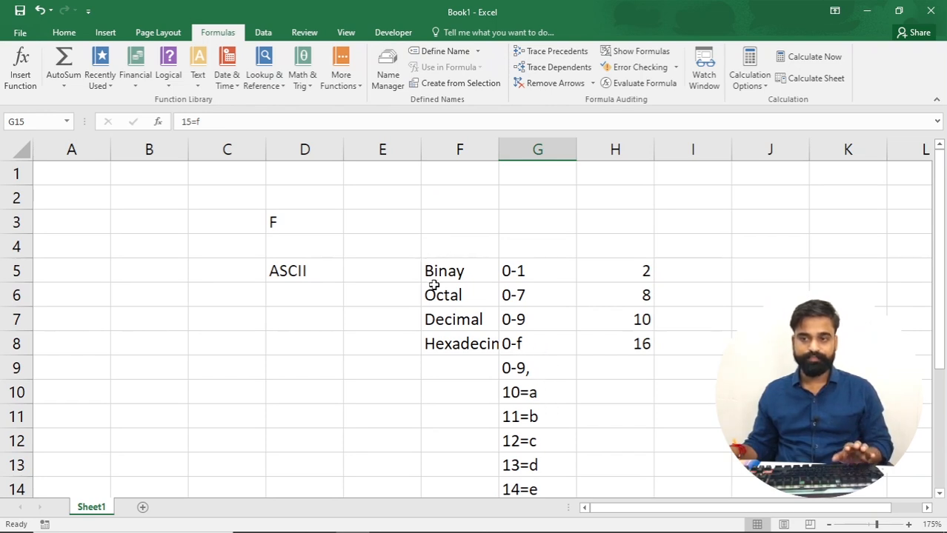
Review the ASCII label, the ASCII table in the browser and the argument of the CHAR formula in cell D3
click(312, 273)
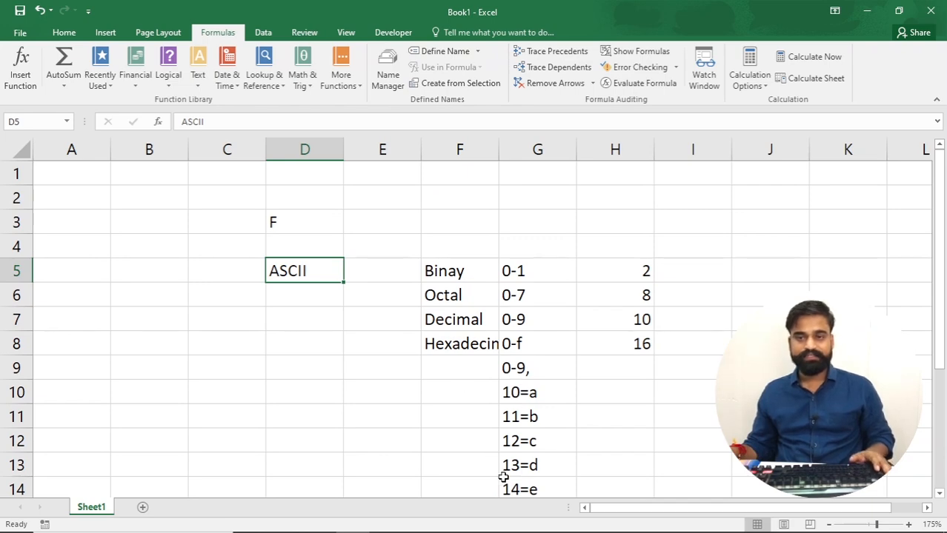
key(alt+Tab)
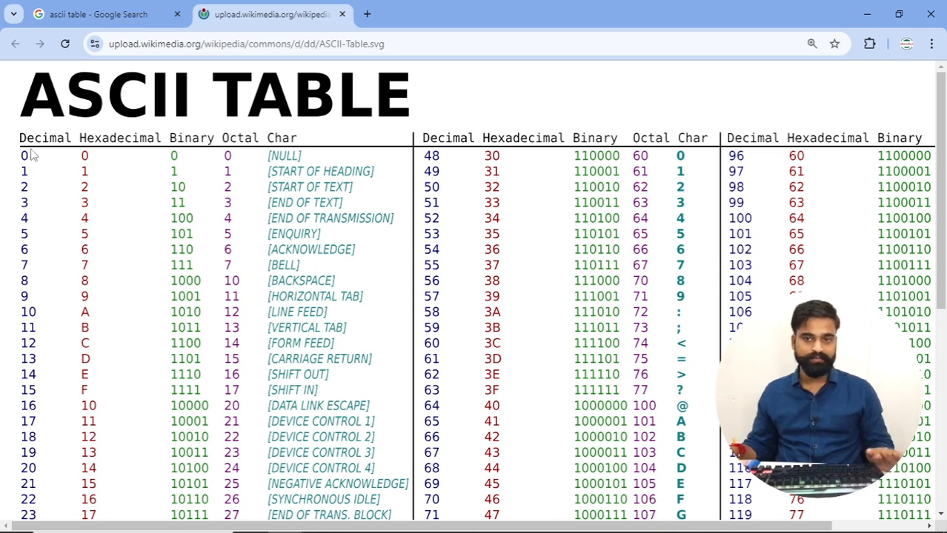
key(alt+Tab)
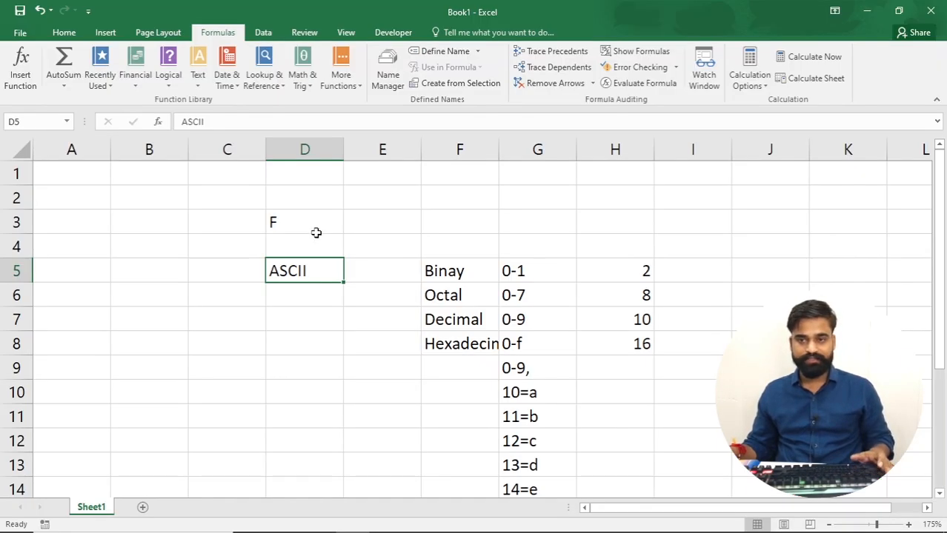
click(290, 228)
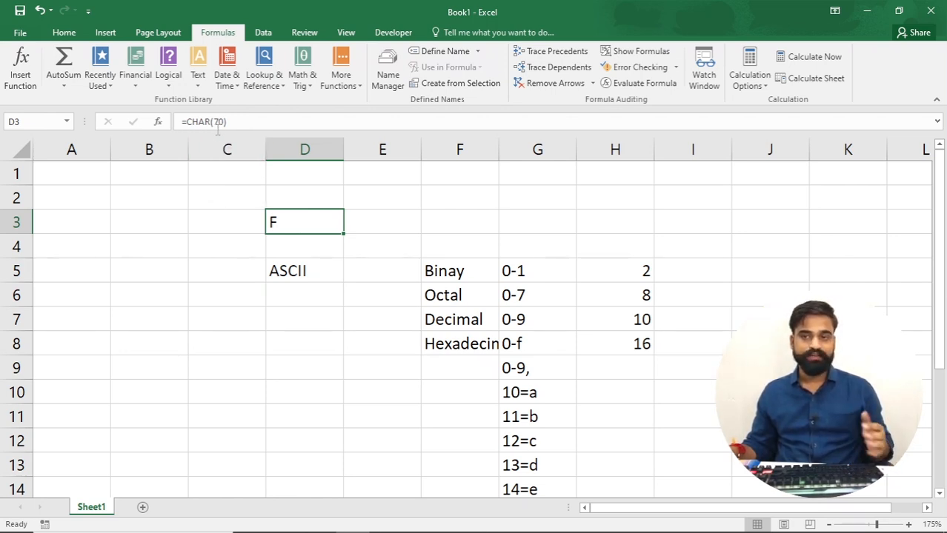
double_click(218, 121)
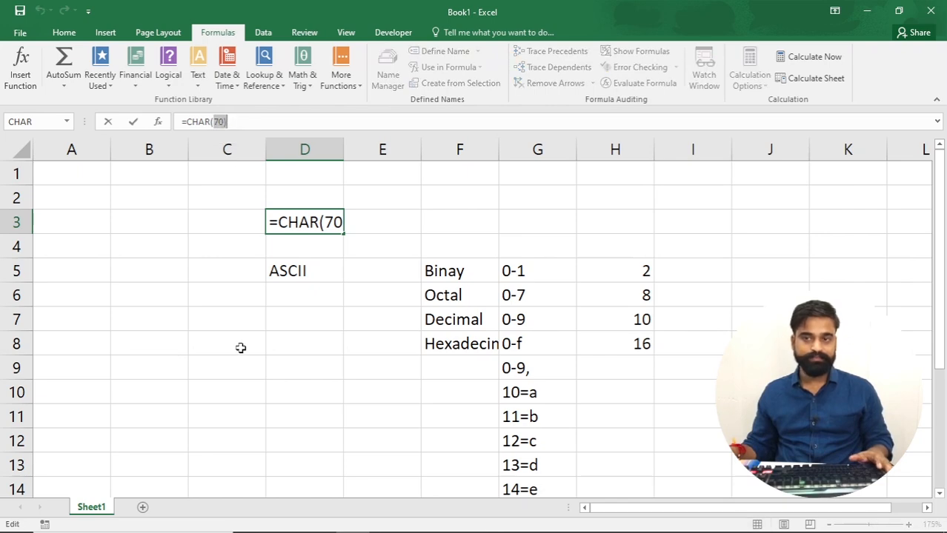
text())
key(alt+Tab)
key(alt+Tab)
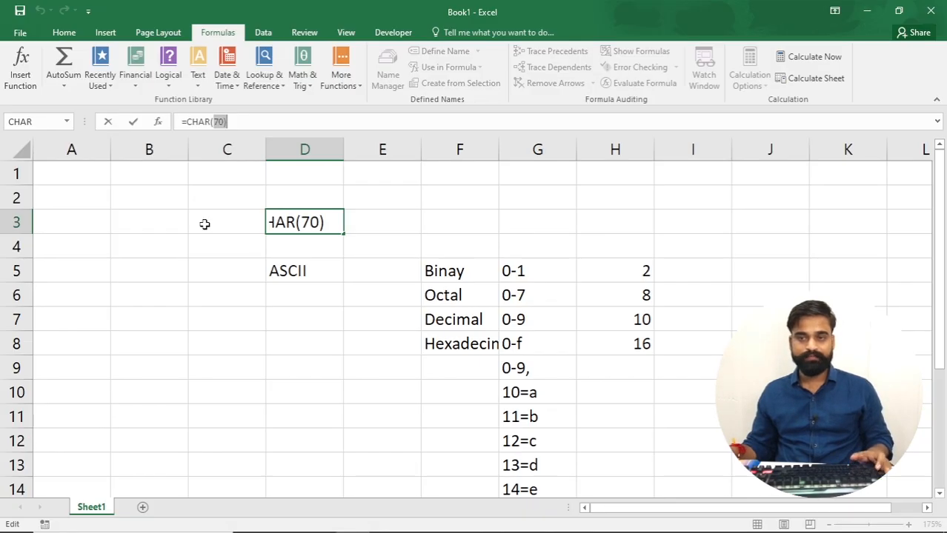
click(233, 276)
key(Escape)
Switch to the browser and examine the ASCII table's decimal codes for uppercase and lowercase letters, then return to the Excel workbook
key(alt+Tab)
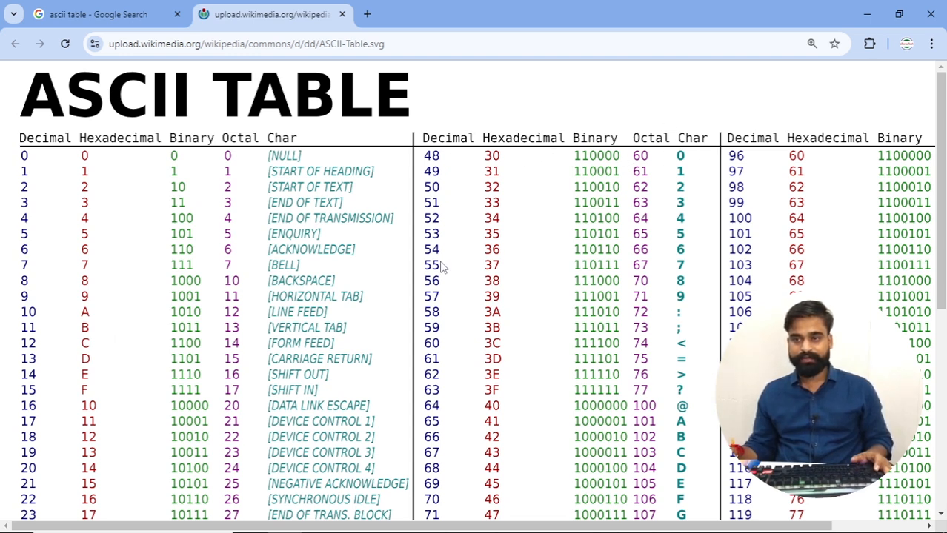
scroll(442, 267, down, 1)
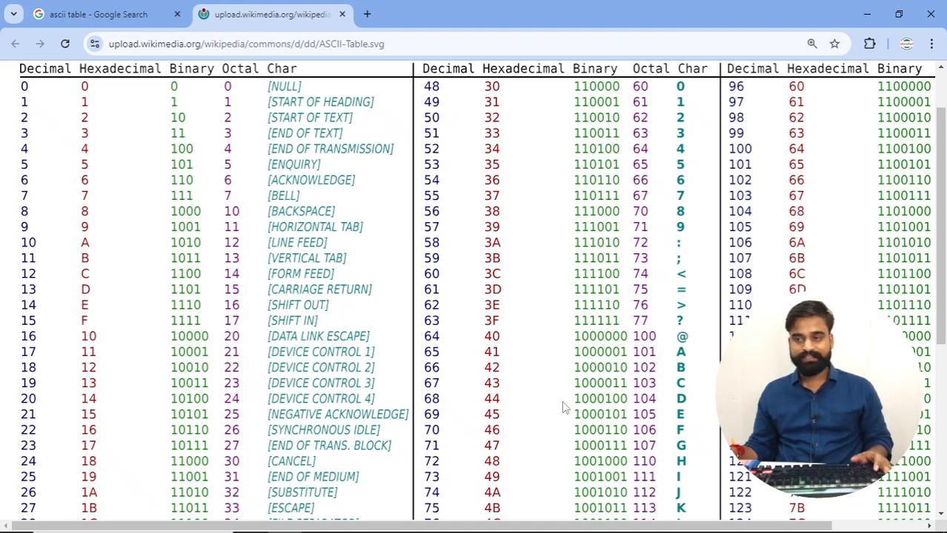
scroll(563, 404, down, 4)
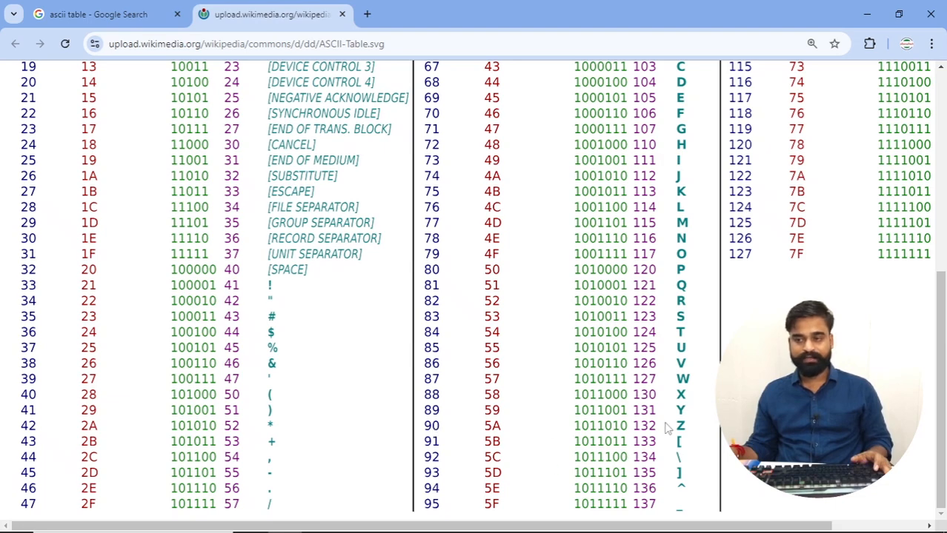
scroll(666, 429, up, 5)
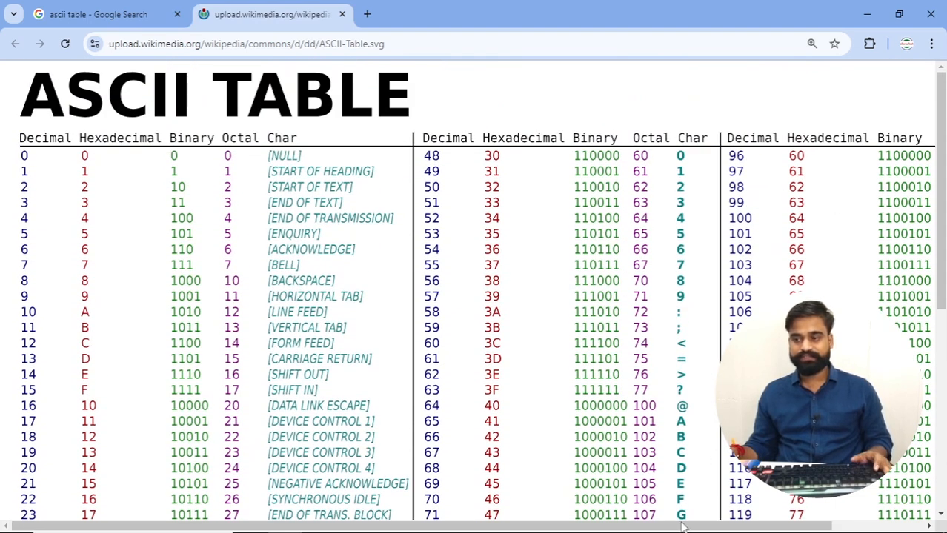
drag(683, 526, 774, 526)
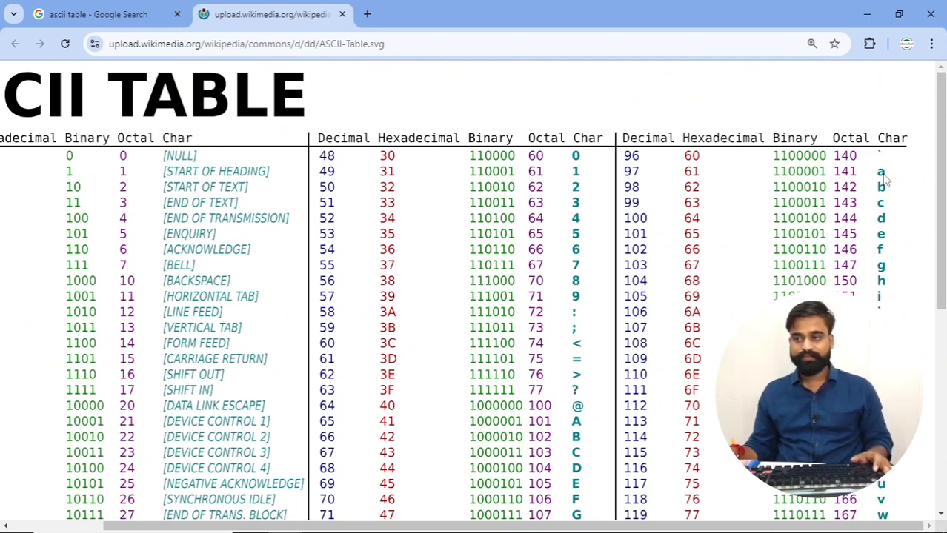
scroll(885, 181, down, 5)
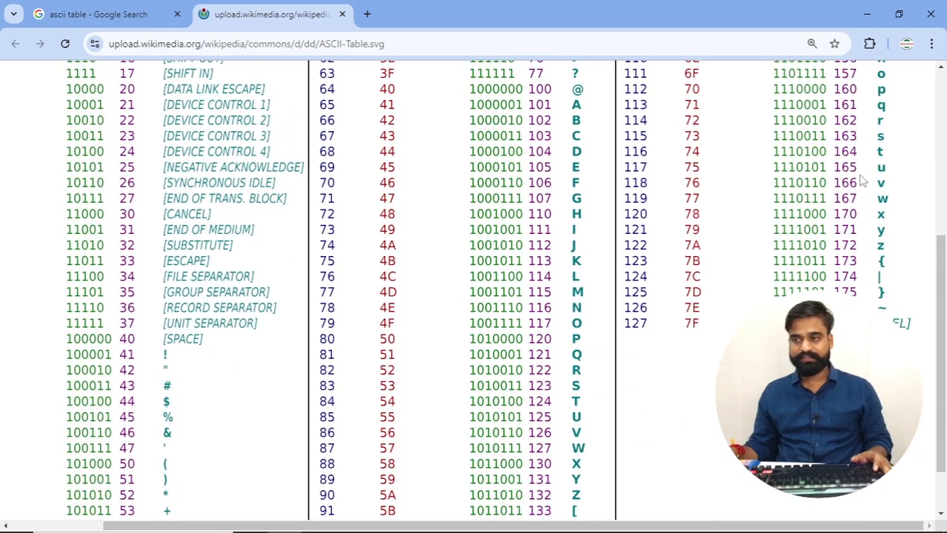
scroll(861, 180, up, 1)
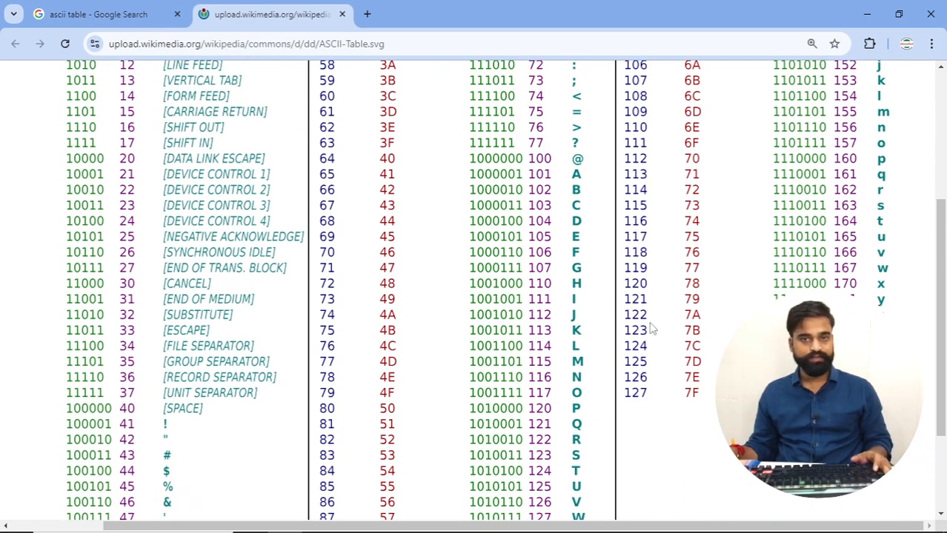
scroll(651, 330, up, 4)
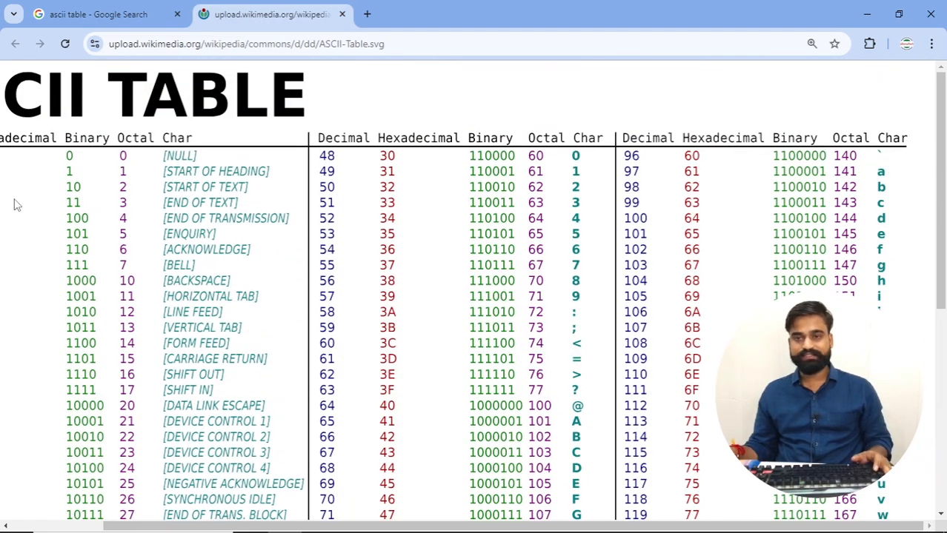
key(ctrl+minus)
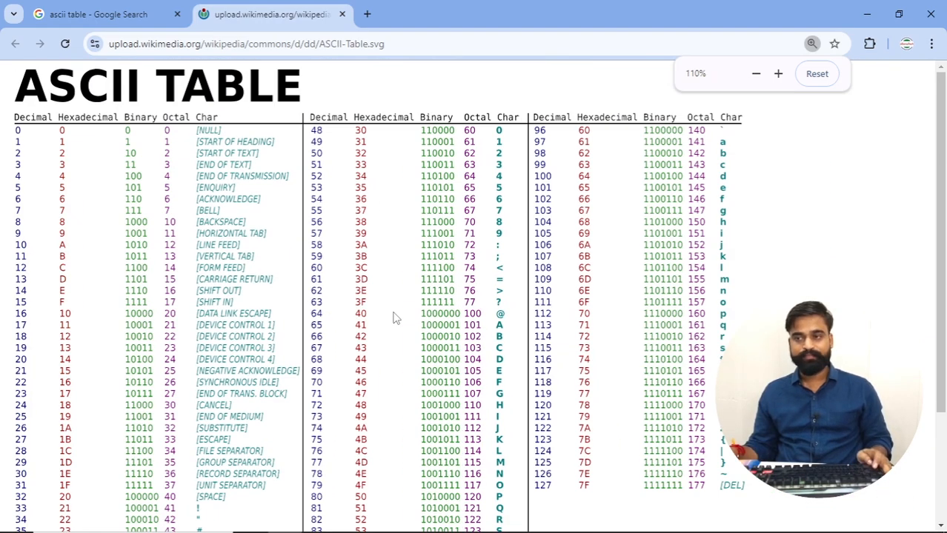
key(ctrl+plus)
scroll(384, 311, down, 3)
scroll(384, 311, up, 3)
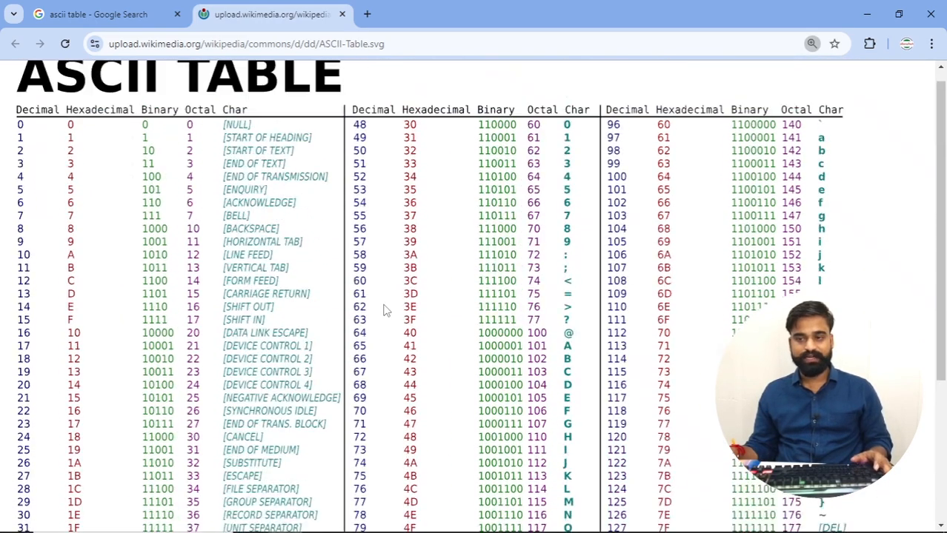
key(alt+Tab)
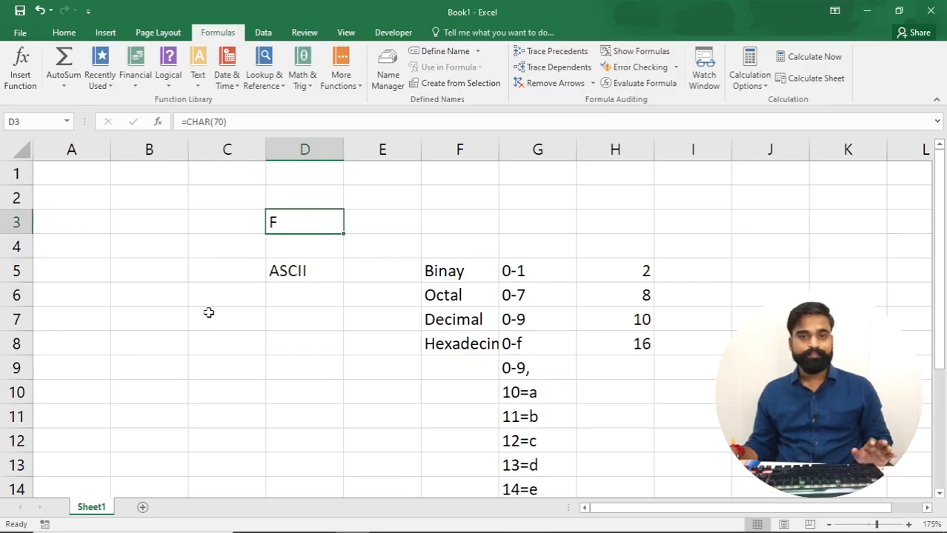
click(246, 298)
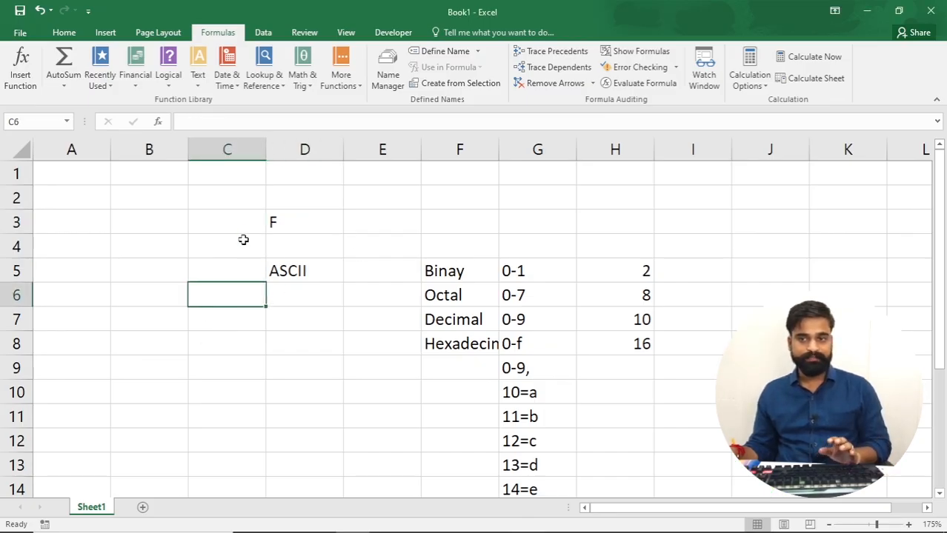
click(304, 219)
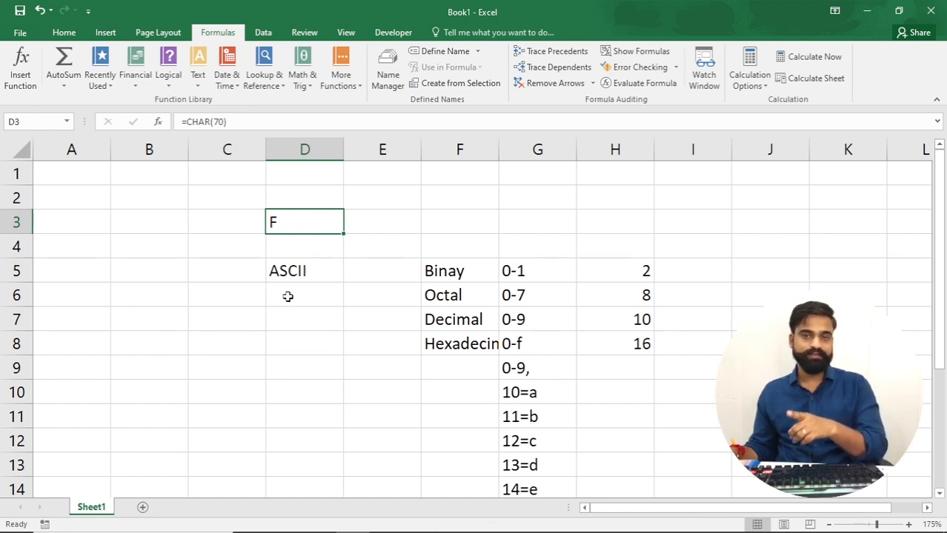
click(288, 324)
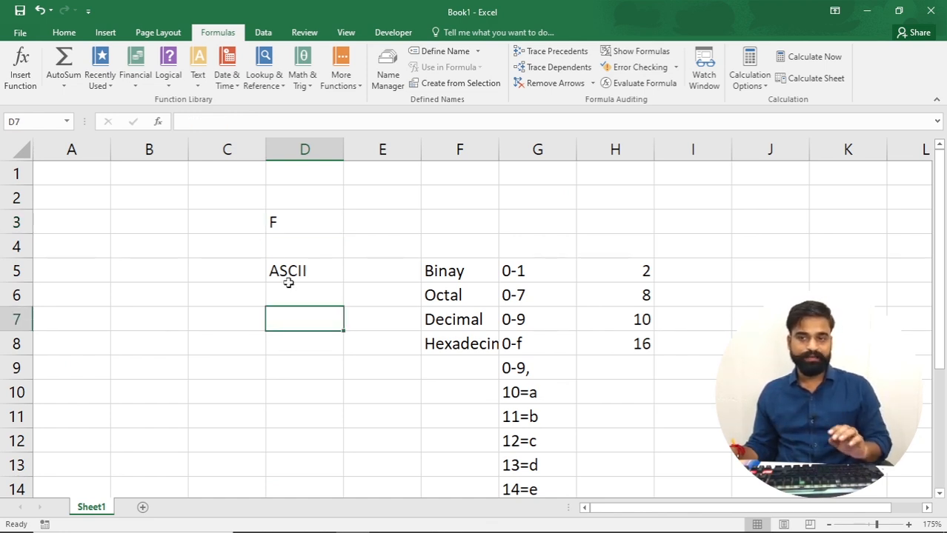
click(288, 230)
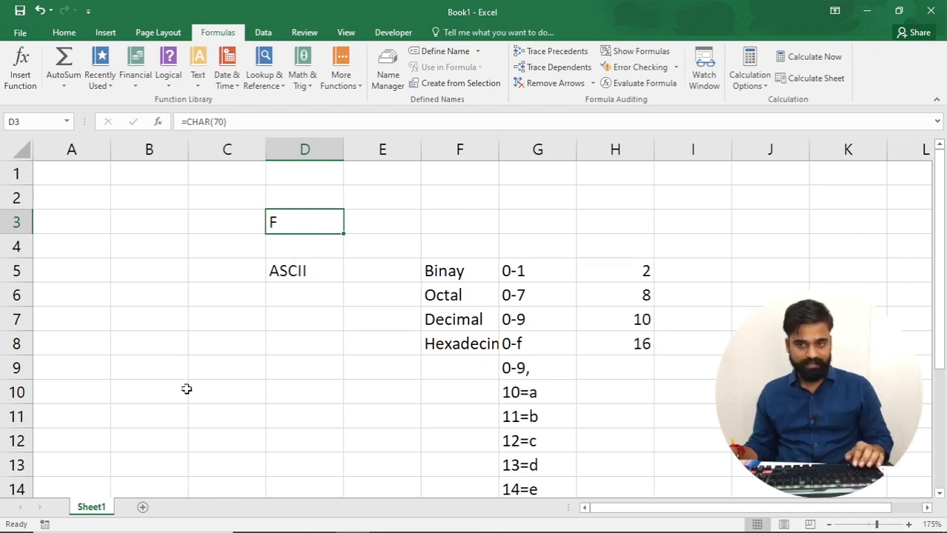
Enter the heading Number in cell B8 and fill the input cell B9 below it with grey
click(172, 337)
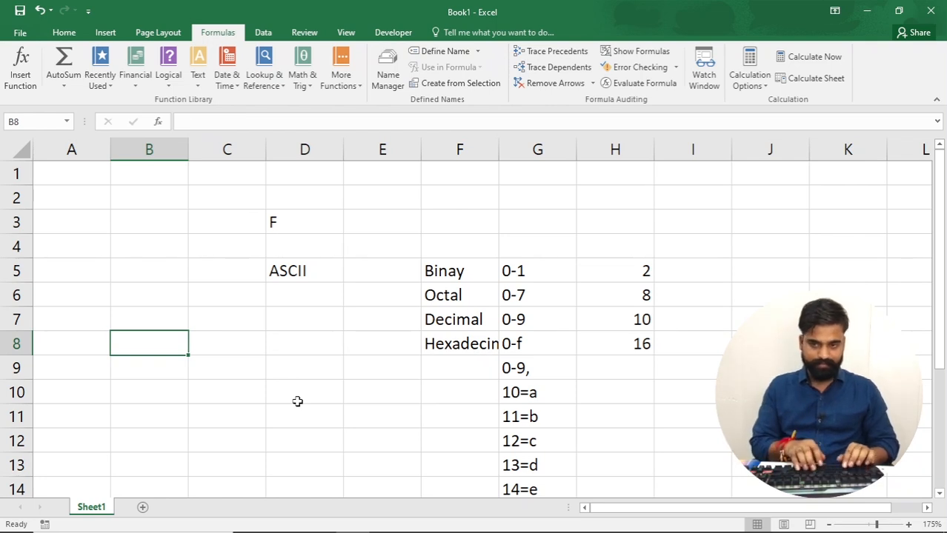
text(Number)
key(Return)
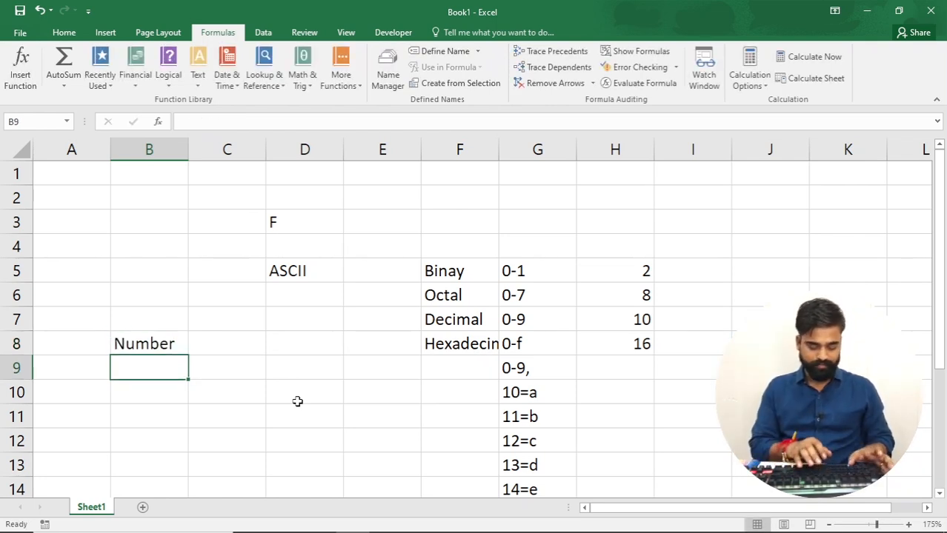
key(alt+h)
key(h)
key(Down)
key(Down)
key(Down)
key(Return)
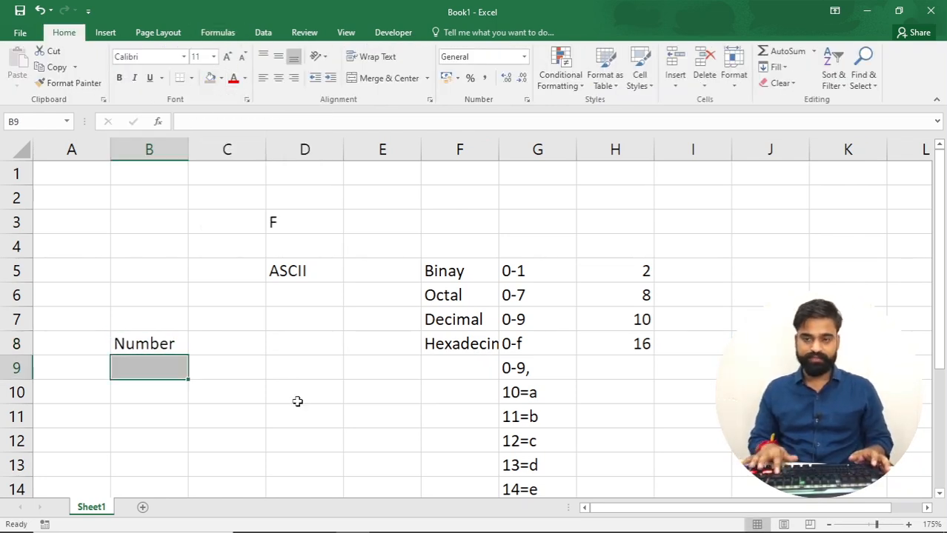
Add the heading Char in cell C8 and enter the code 65 in cell B9
key(Right)
key(Up)
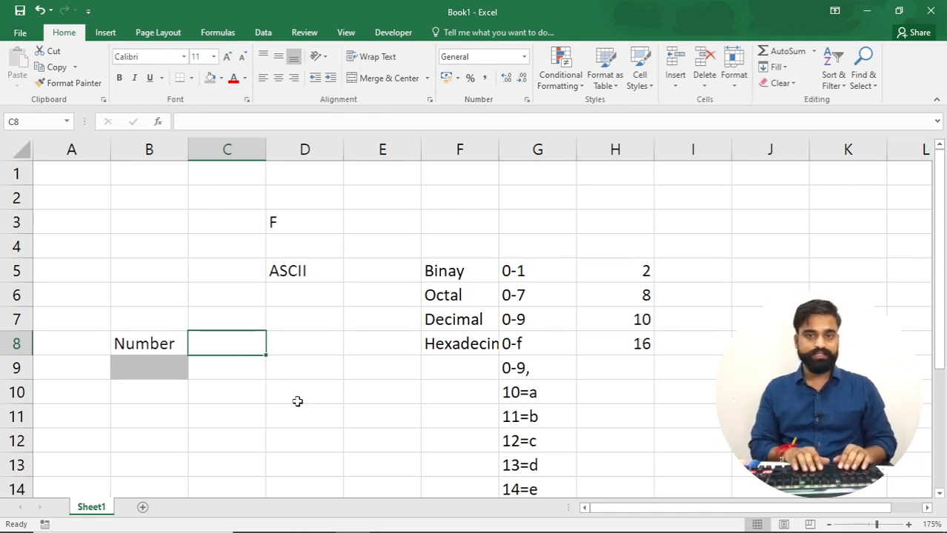
text(C)
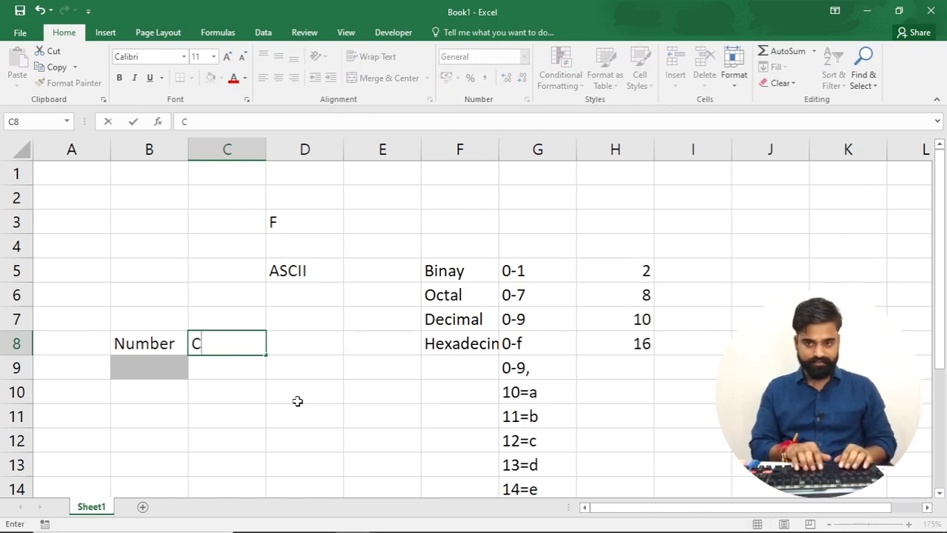
text(har)
key(Return)
key(Left)
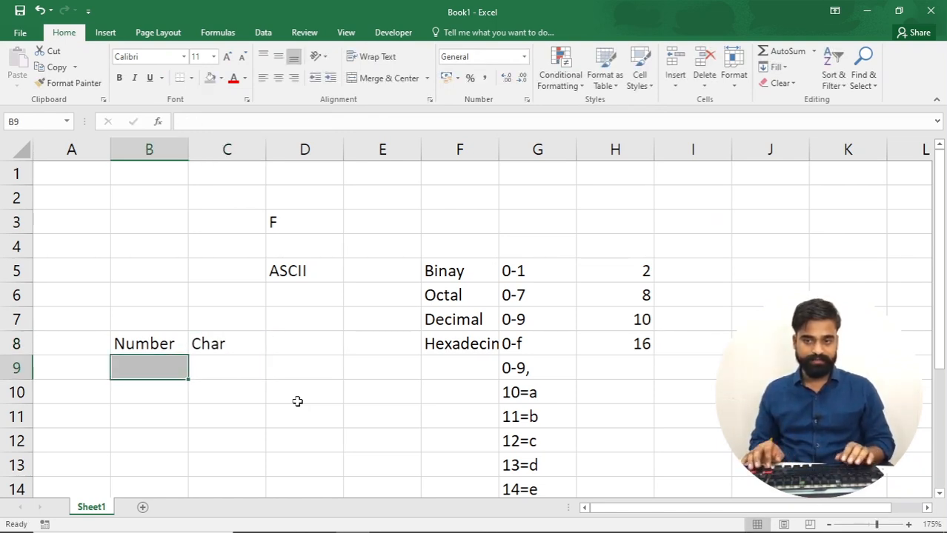
text(65)
key(Return)
Enter the formula =CHAR(B9) in cell C9 to convert the number into its character
key(Up)
key(Right)
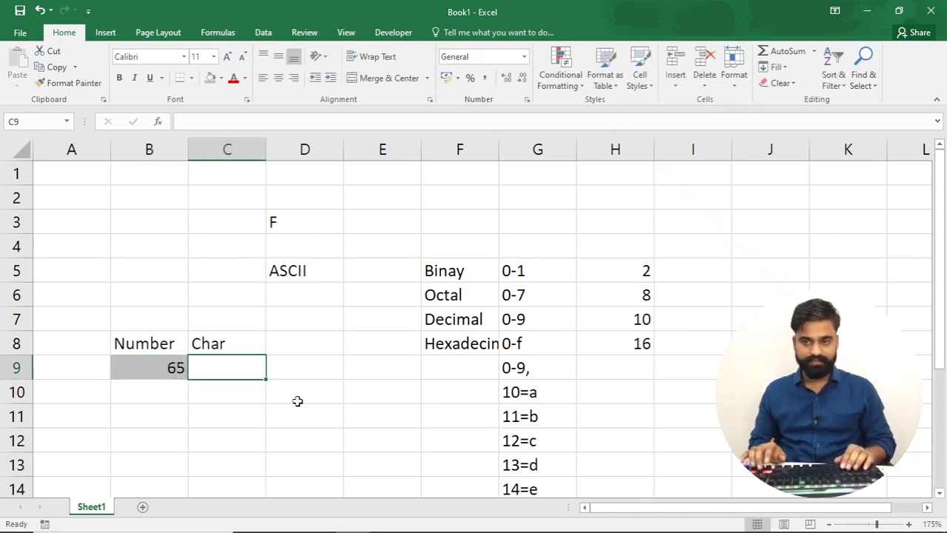
text(=ch)
key(Tab)
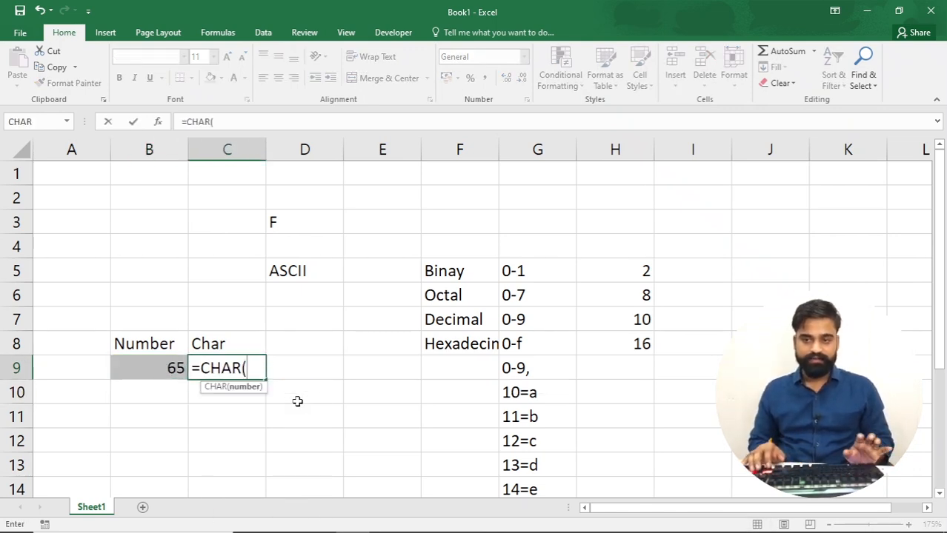
click(160, 373)
text())
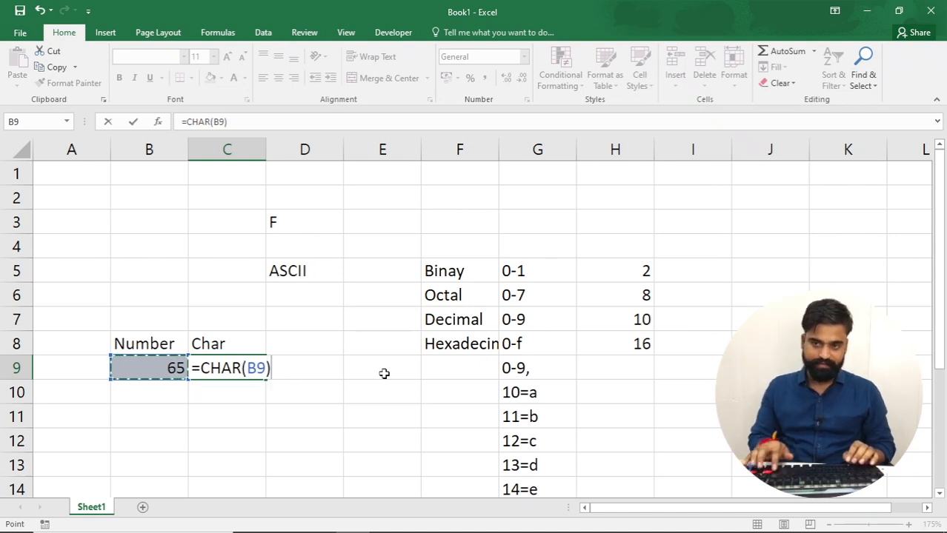
key(Return)
Test the CHAR formula by changing the number in cell B9 to 90 and then to 122
key(Up)
key(Left)
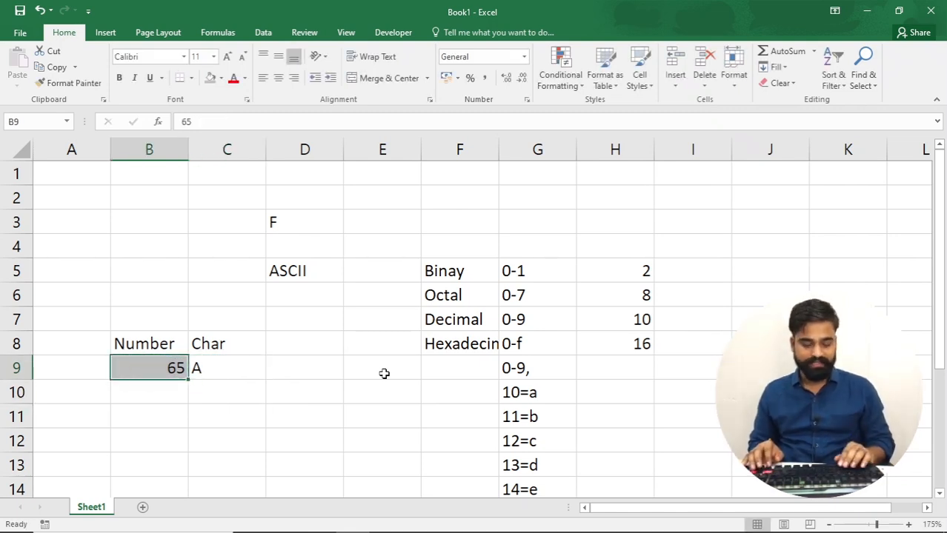
text(90)
key(Return)
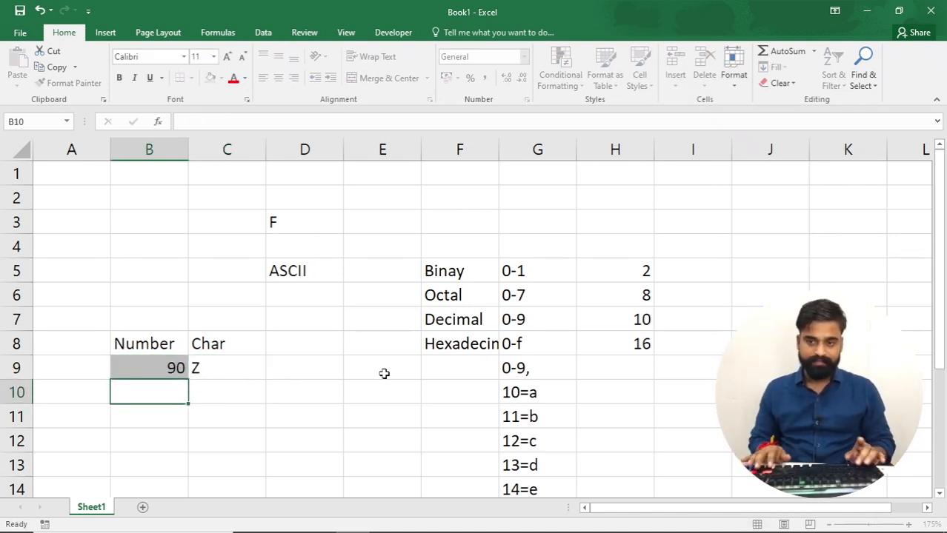
key(Up)
text(122)
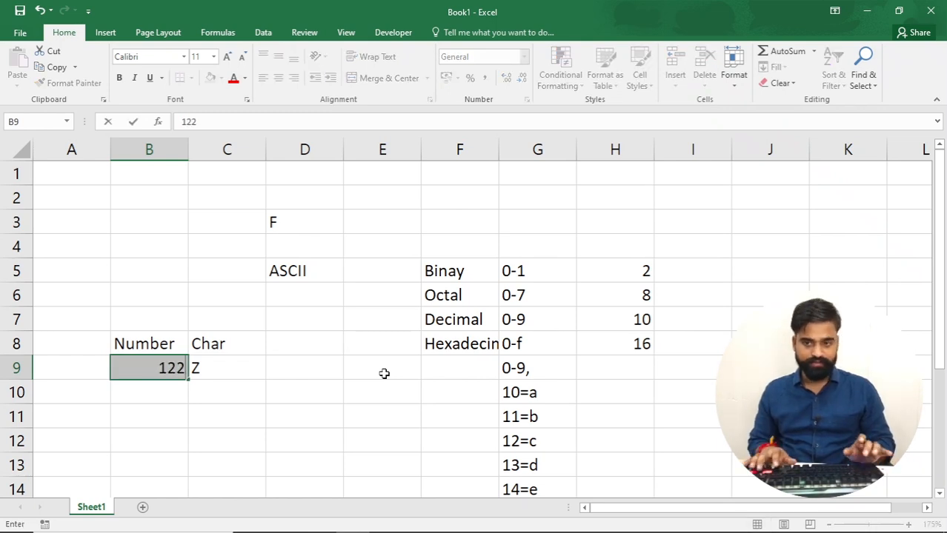
key(Return)
Replace the number in cell B9 with 97\ as another test entry for the CHAR formula
key(Up)
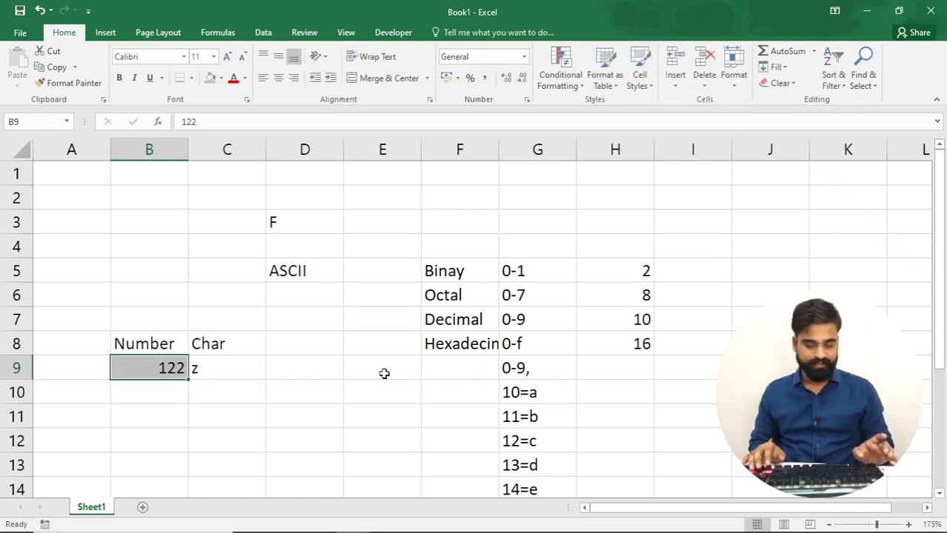
text(97\)
key(Return)
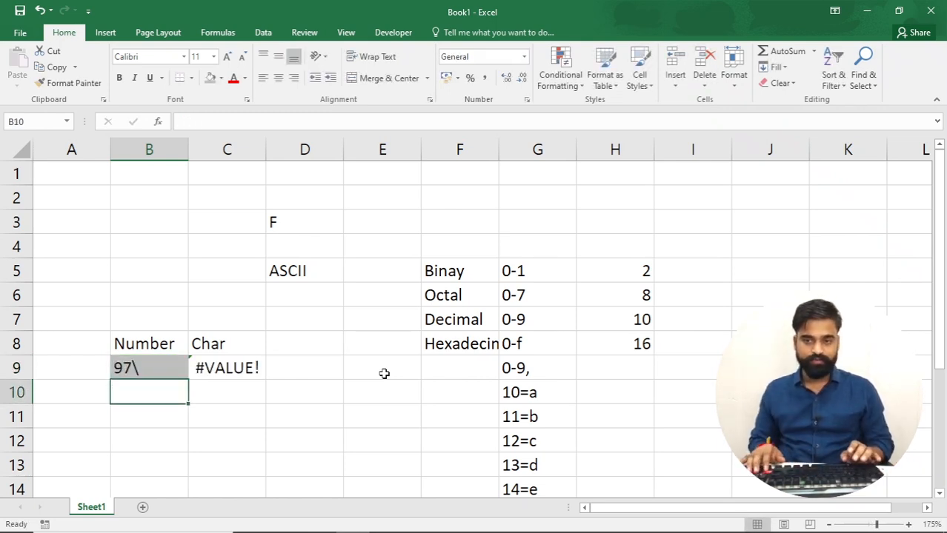
Replace the entry in cell B9 with the number 97
key(Up)
text(97)
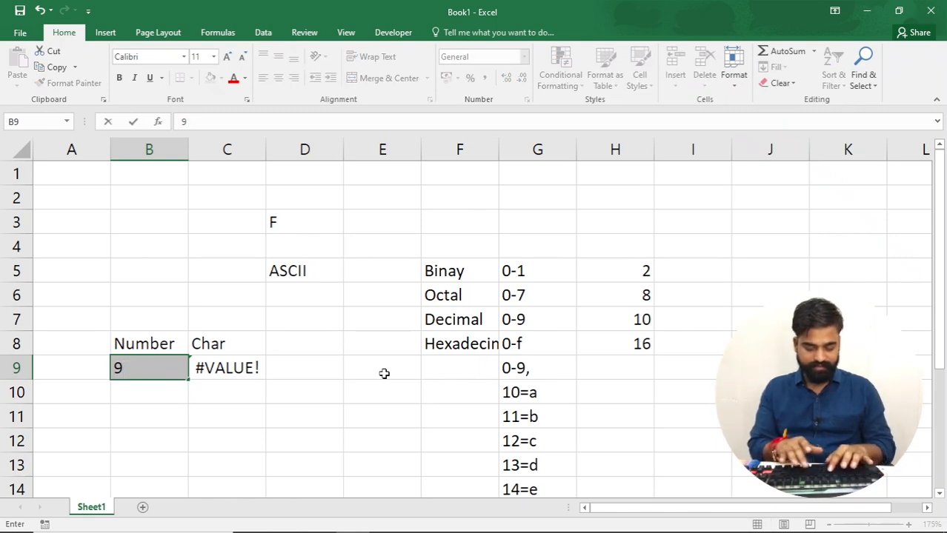
key(Return)
Test the CHAR formula with the non-numeric entry 97/ in cell B9
key(Up)
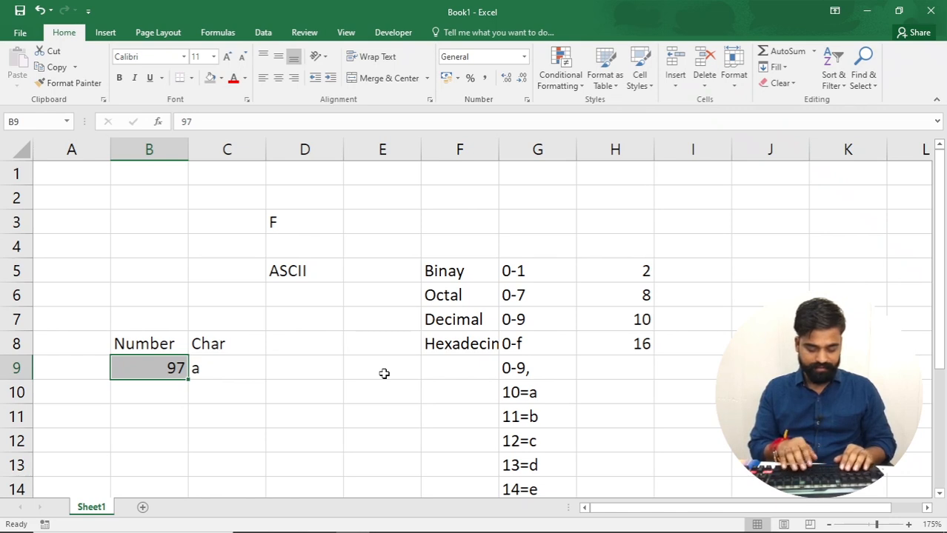
text(97/)
key(Return)
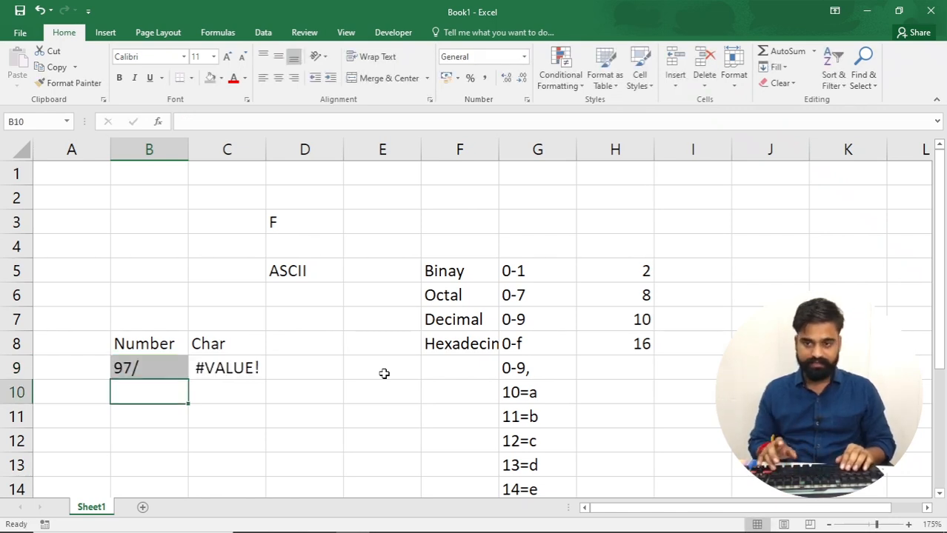
key(Up)
key(Right)
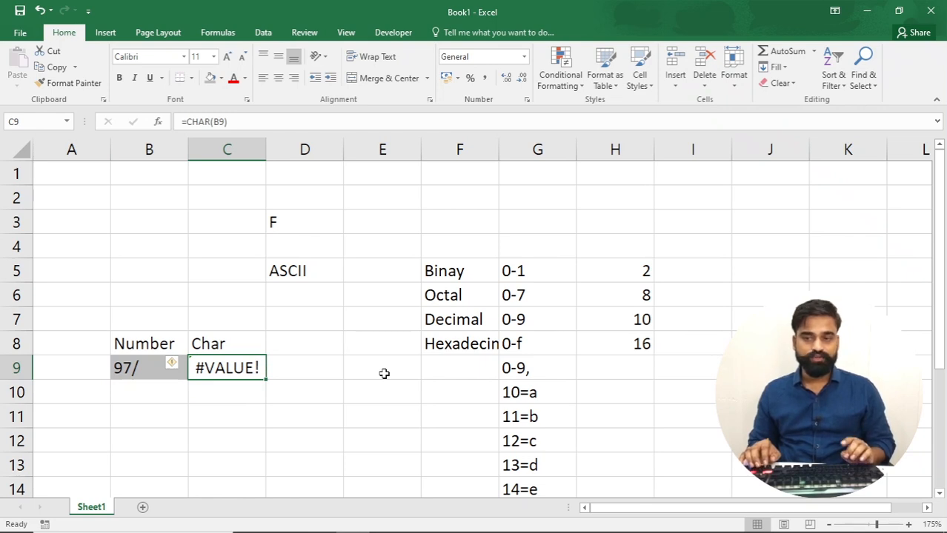
key(Left)
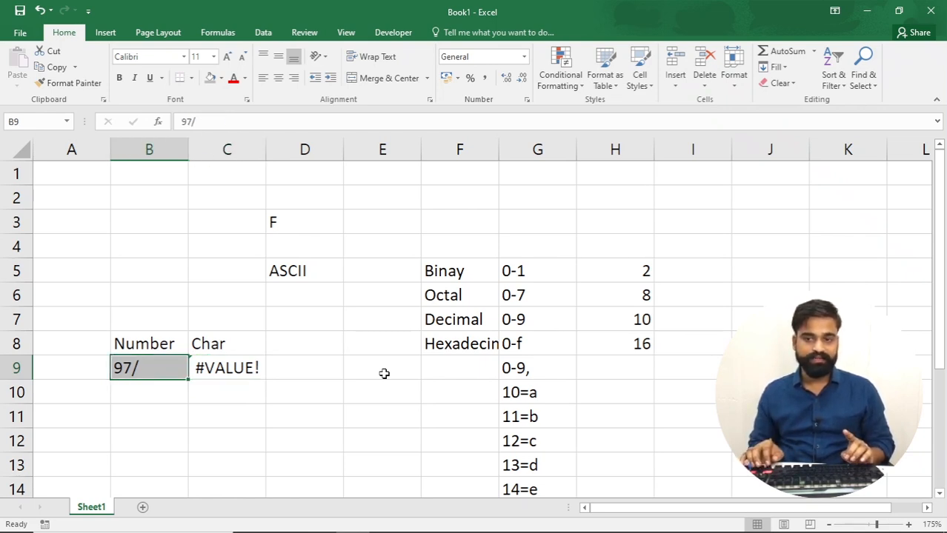
key(Right)
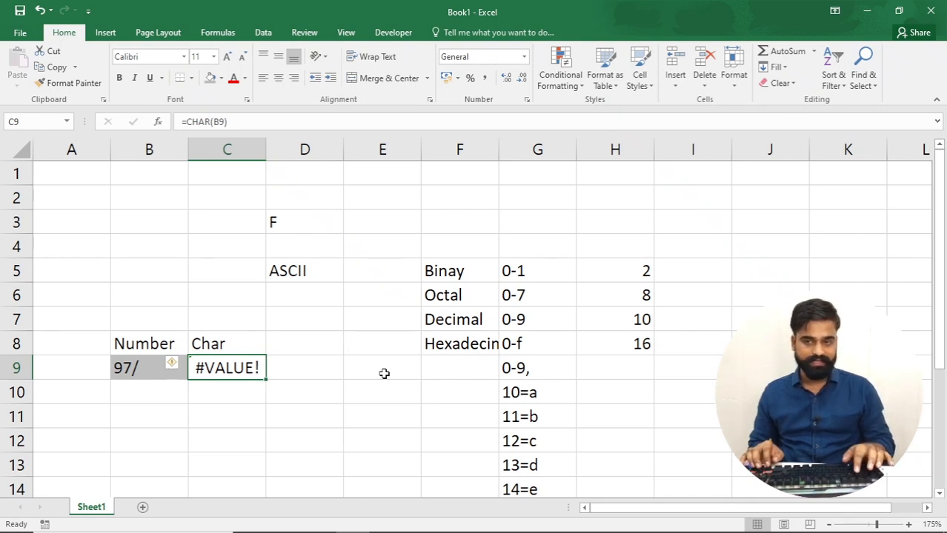
Examine the CHAR formula in cell C9 and its B9 argument without changing it
key(F2)
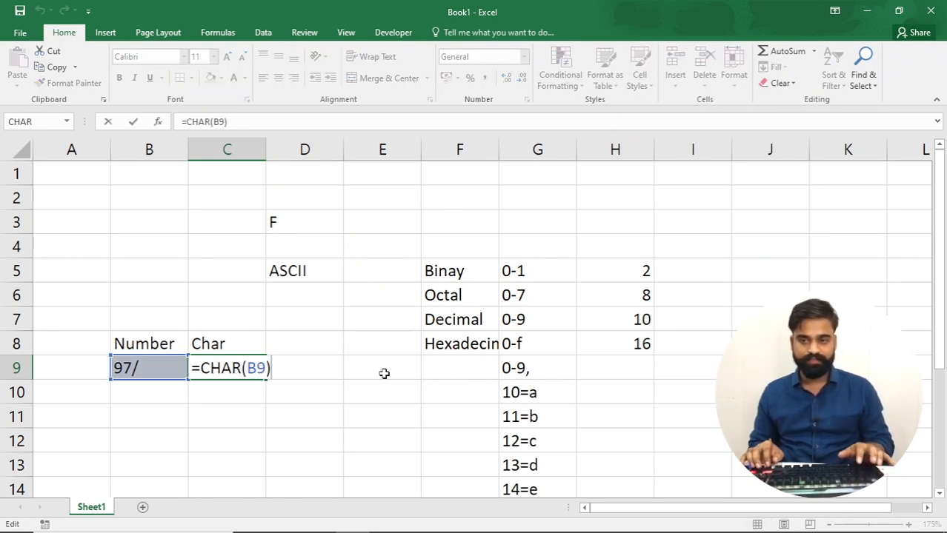
key(Left)
key(shift+Left)
key(shift+Left)
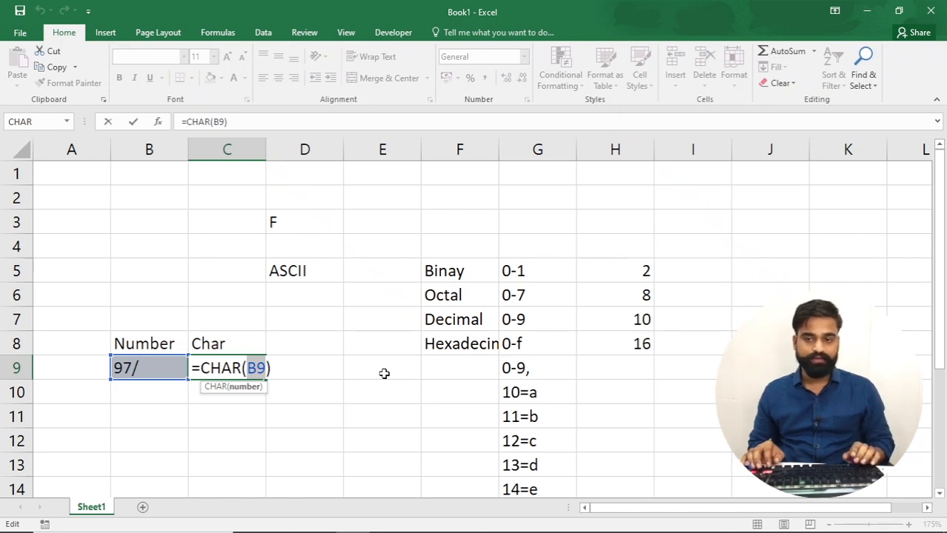
key(Left)
key(Left)
key(Left)
key(Escape)
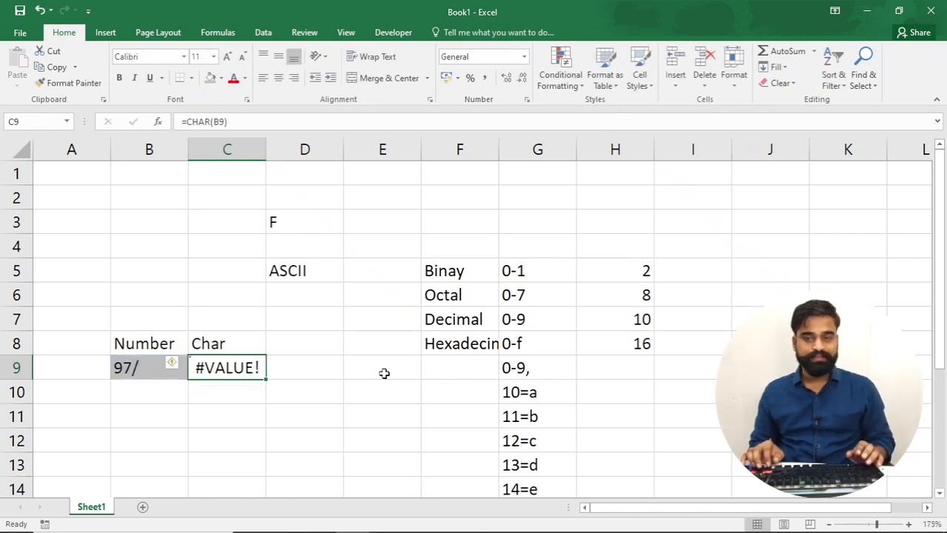
Undo the 97/ entry in cell B9
key(Right)
key(Left)
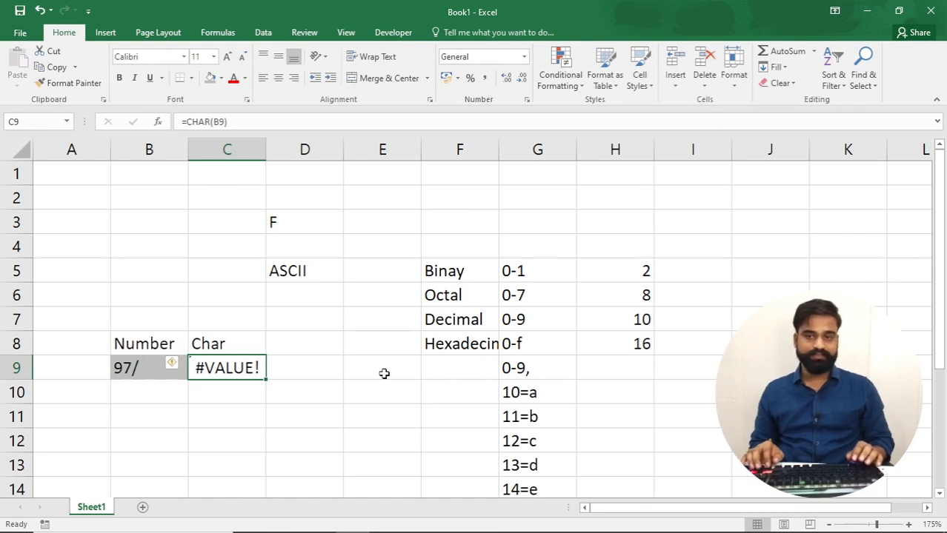
key(ctrl+z)
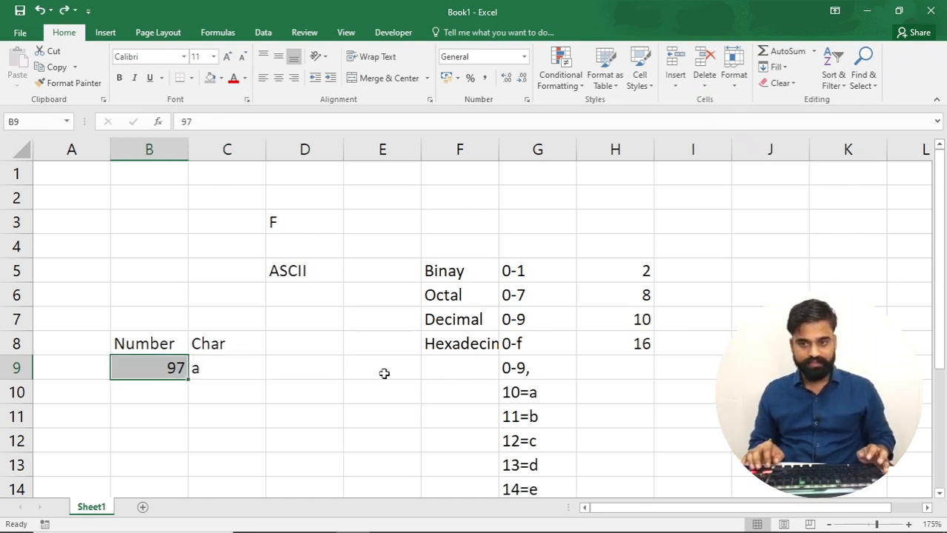
Add the heading code in cell C11 and enter the letter a in cell B12
key(Right)
key(Up)
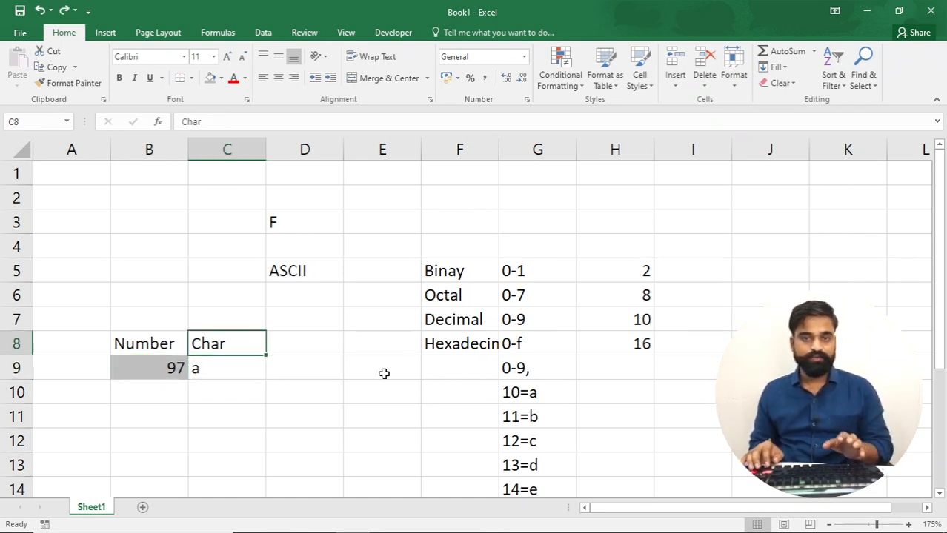
key(Down)
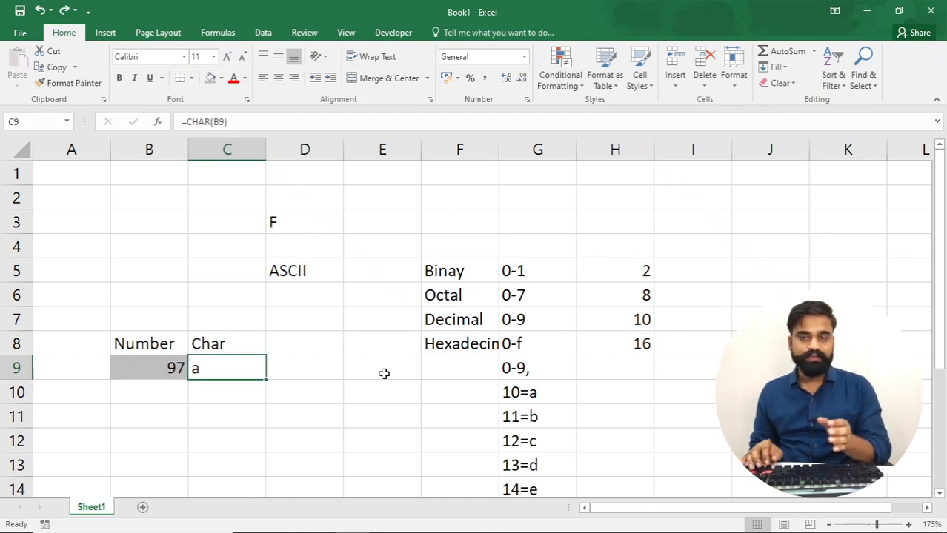
key(Left)
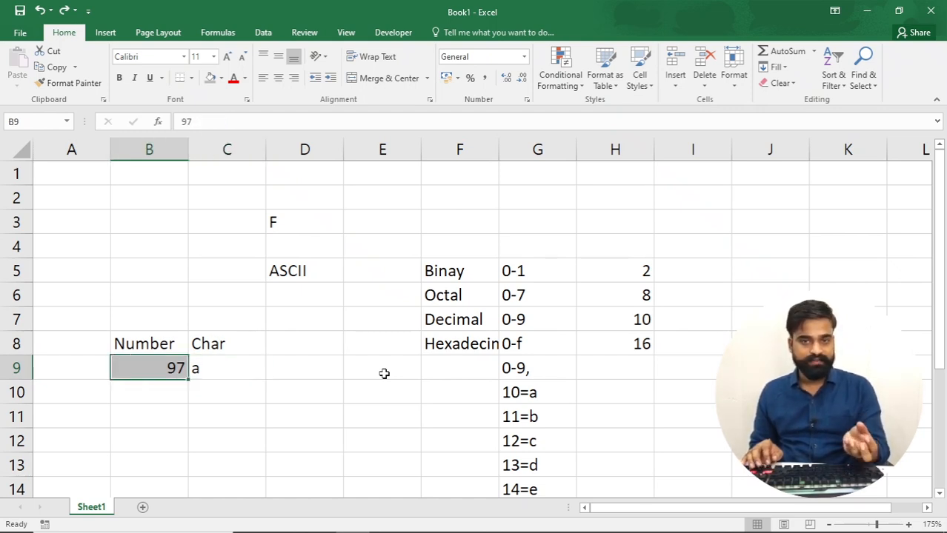
key(Right)
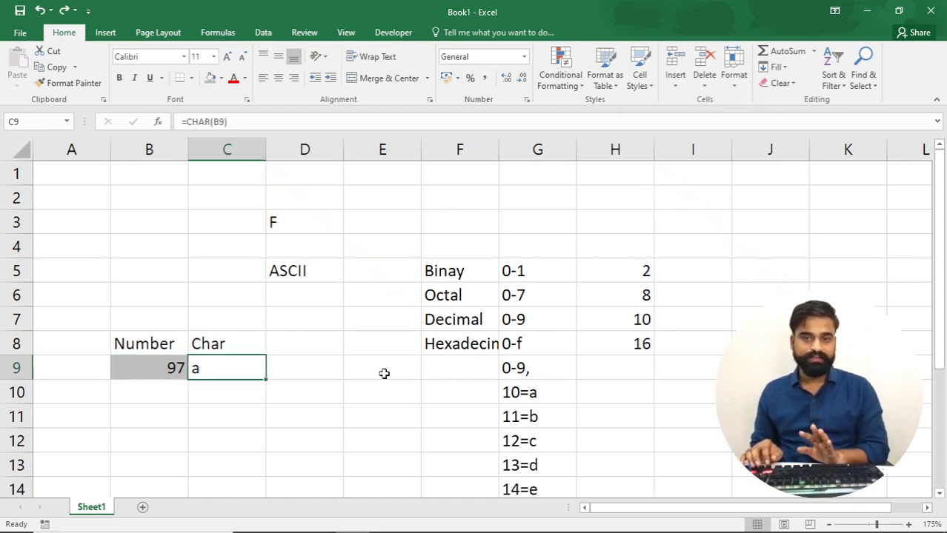
key(Down)
key(Down)
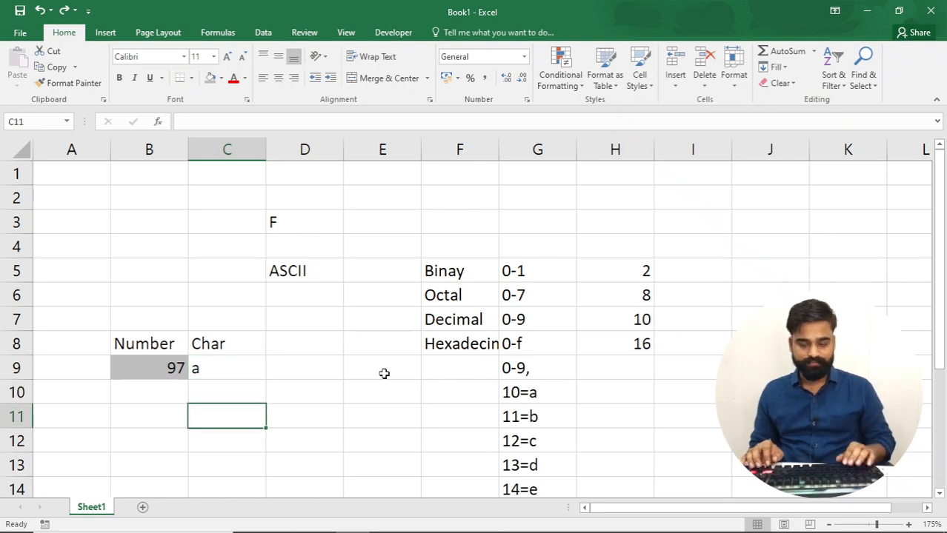
text(code)
key(Return)
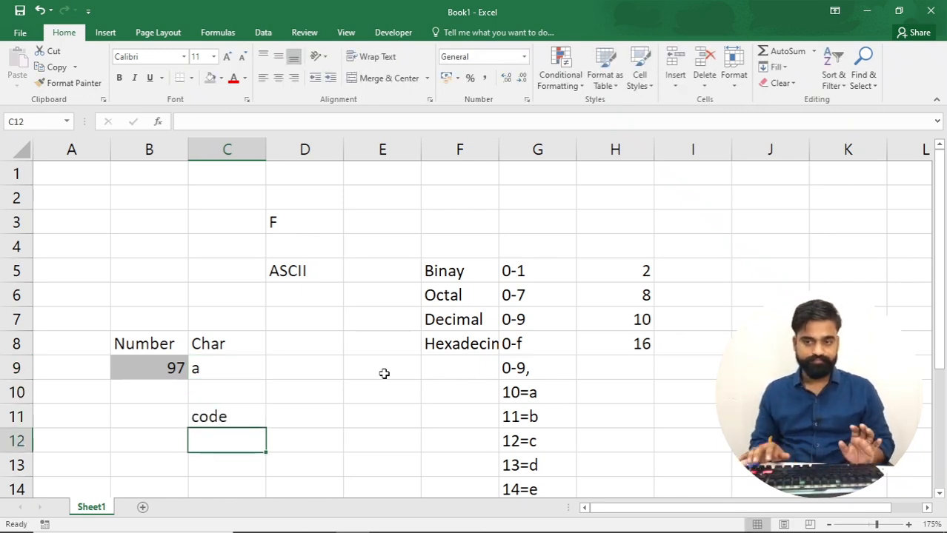
key(Left)
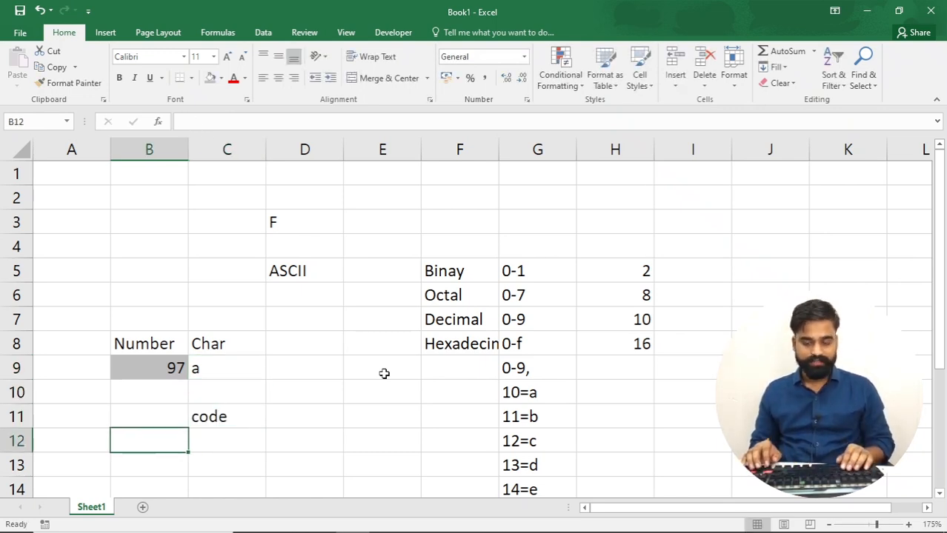
text(a)
key(Return)
Enter the formula =CODE(B12) in cell C12 to convert the character into its number
key(Right)
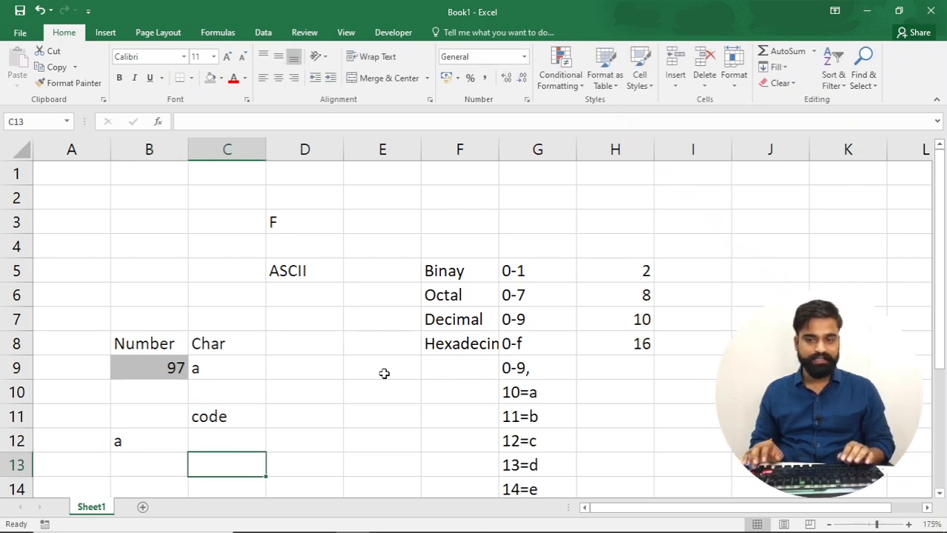
key(Up)
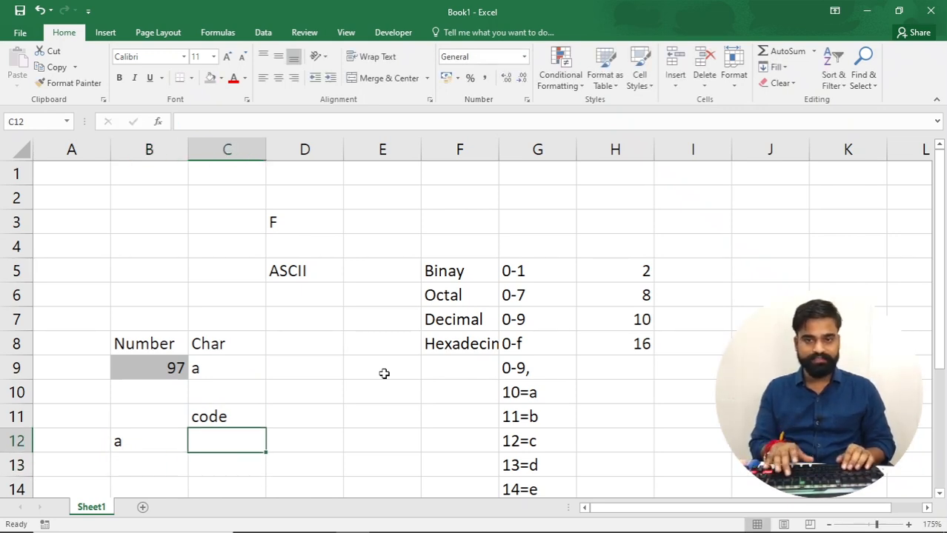
text(=)
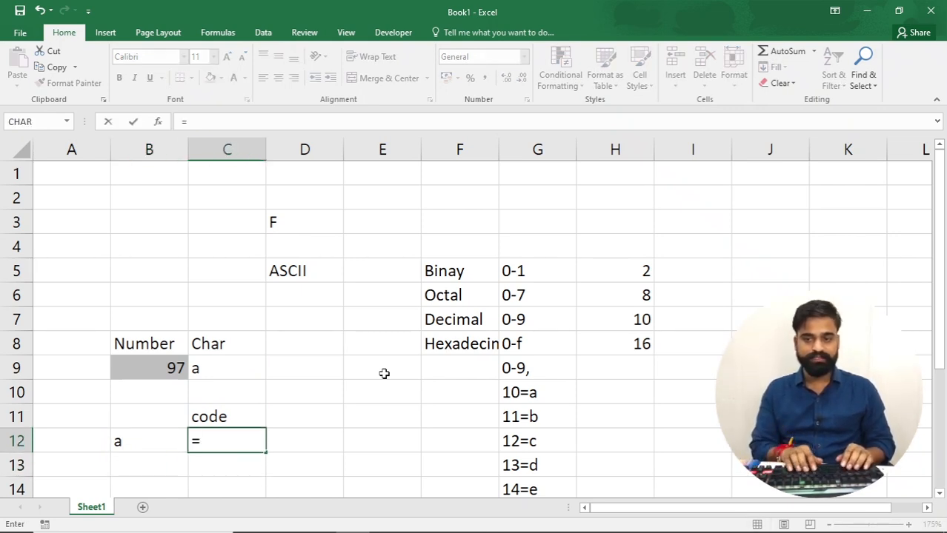
text(cod)
key(Tab)
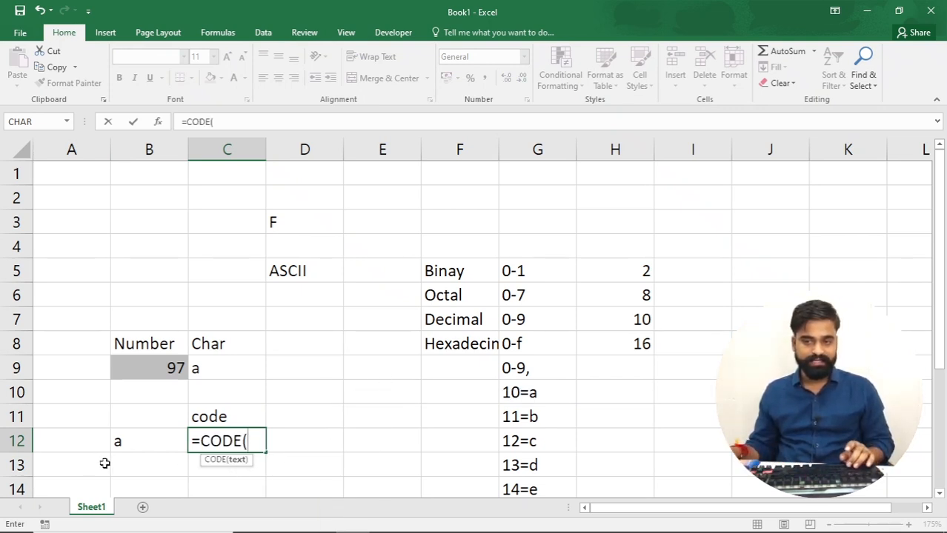
click(156, 445)
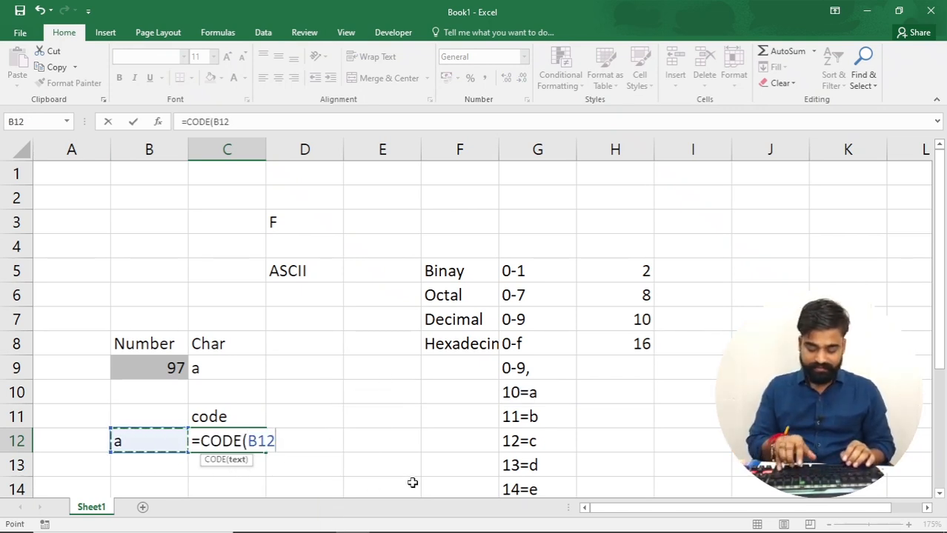
text())
key(Return)
Test the CODE formula by changing the character in cell B12 to b and then to uppercase A
key(Up)
key(Left)
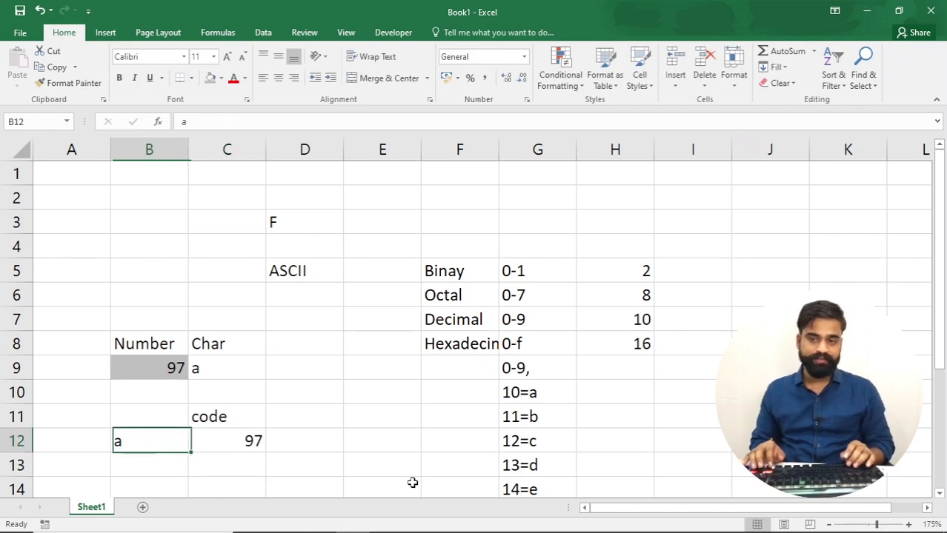
key(Right)
key(Left)
text(b)
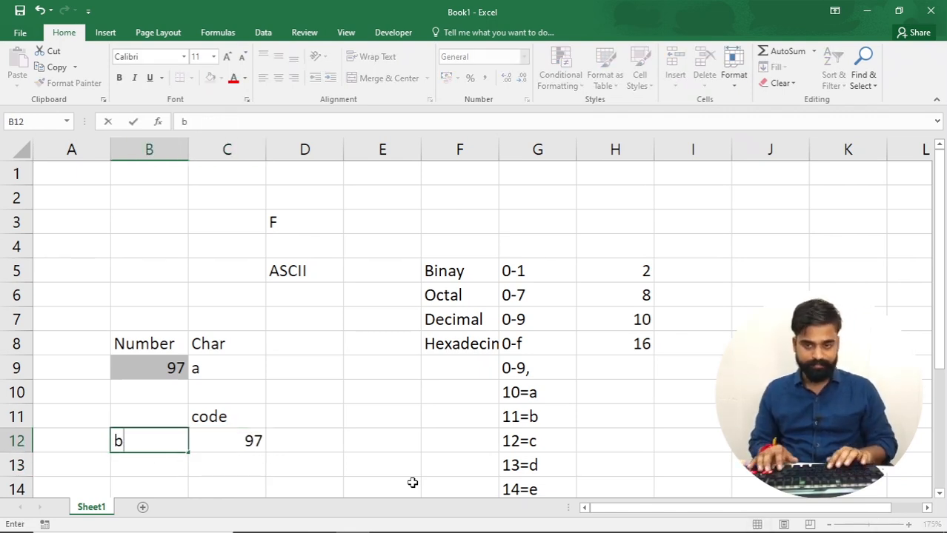
key(Return)
key(Up)
text(A)
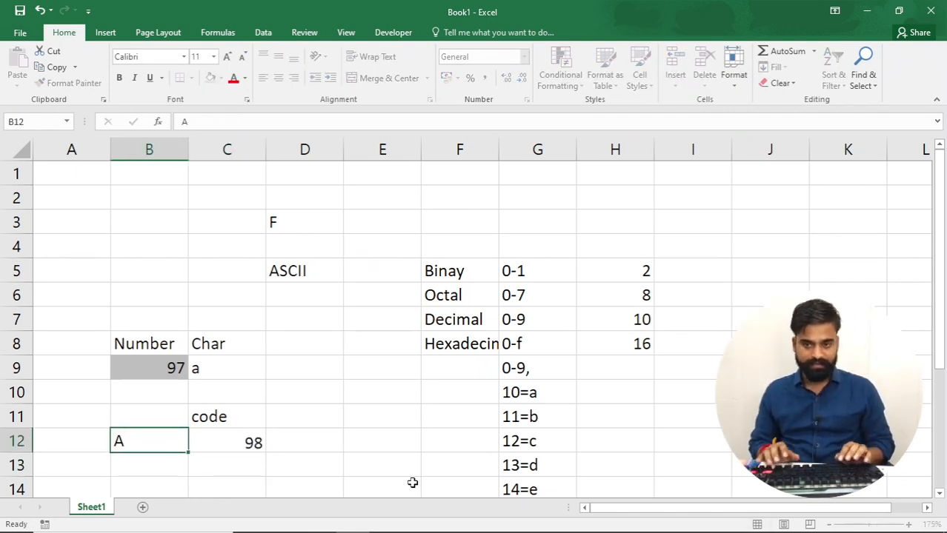
key(Return)
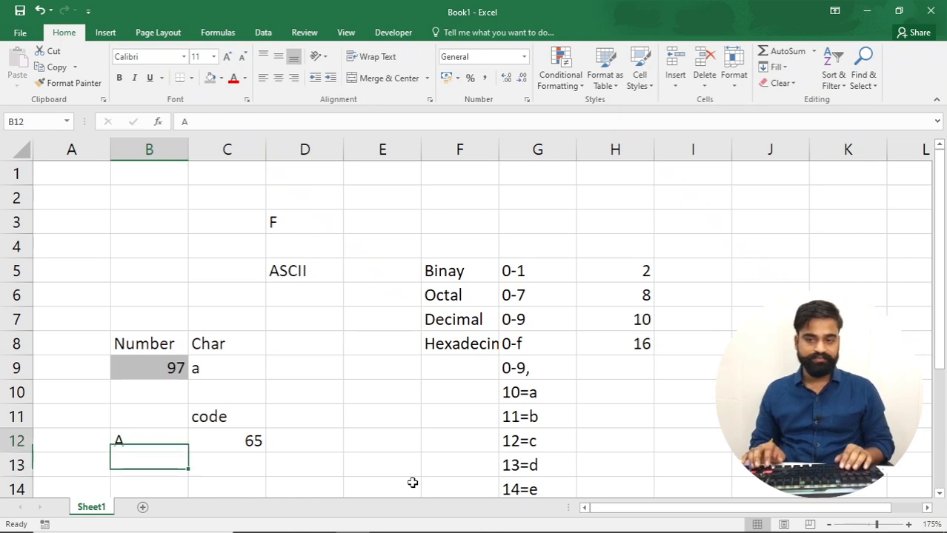
Change the character in cell B12 to uppercase B and then to uppercase Z to test the CODE formula
key(Up)
text(b)
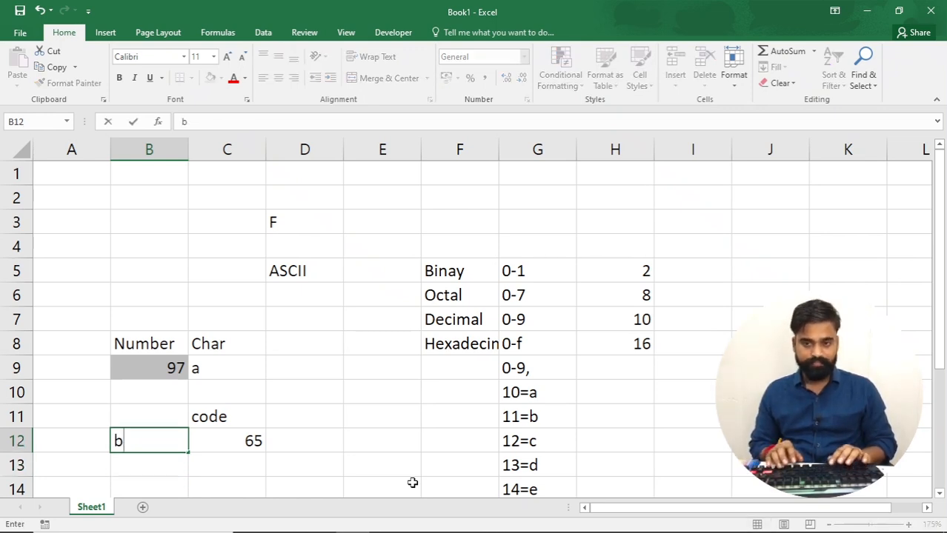
key(BackSpace)
text(B)
key(Return)
key(Right)
key(Up)
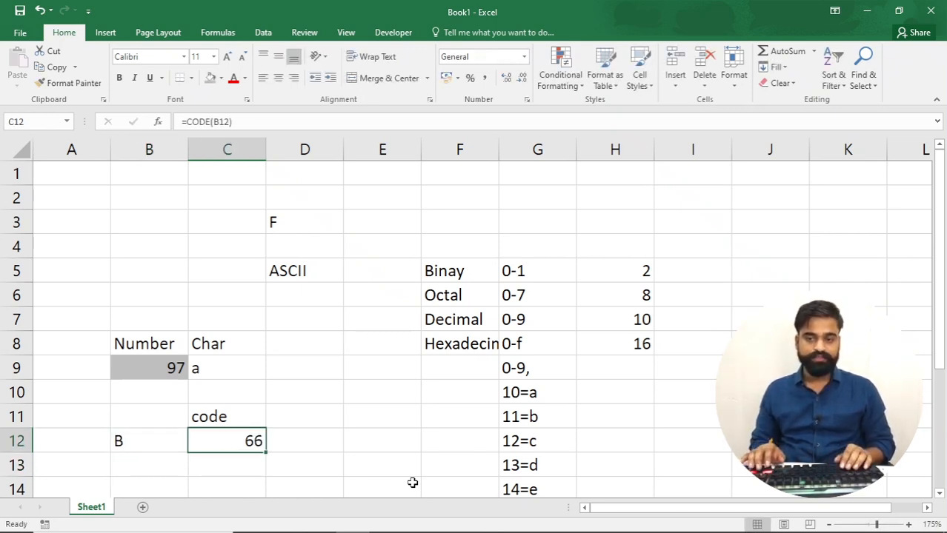
key(Left)
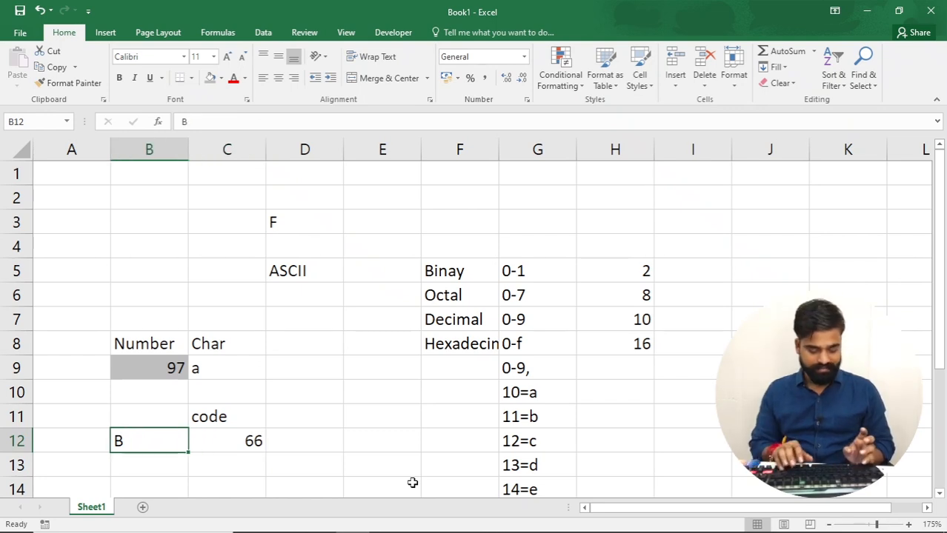
text(Z)
key(Return)
key(Right)
key(Up)
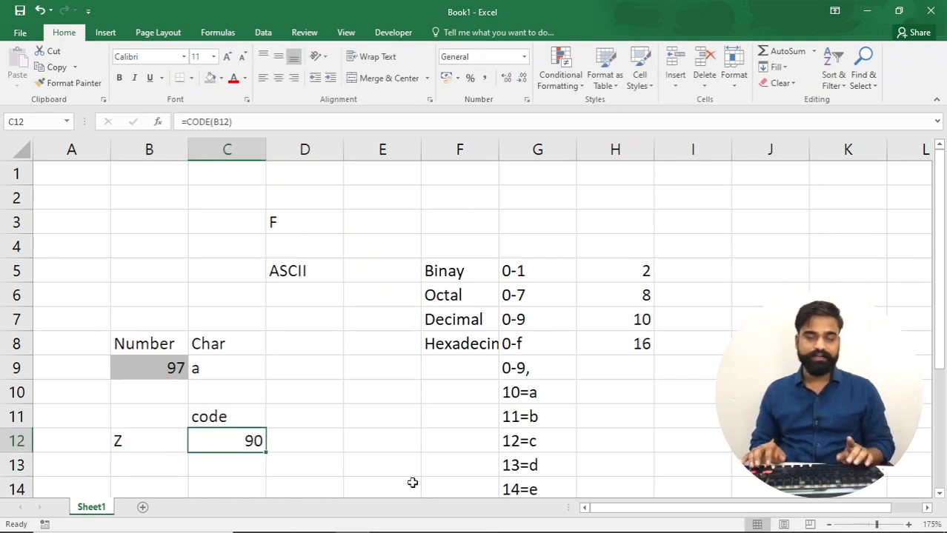
key(Left)
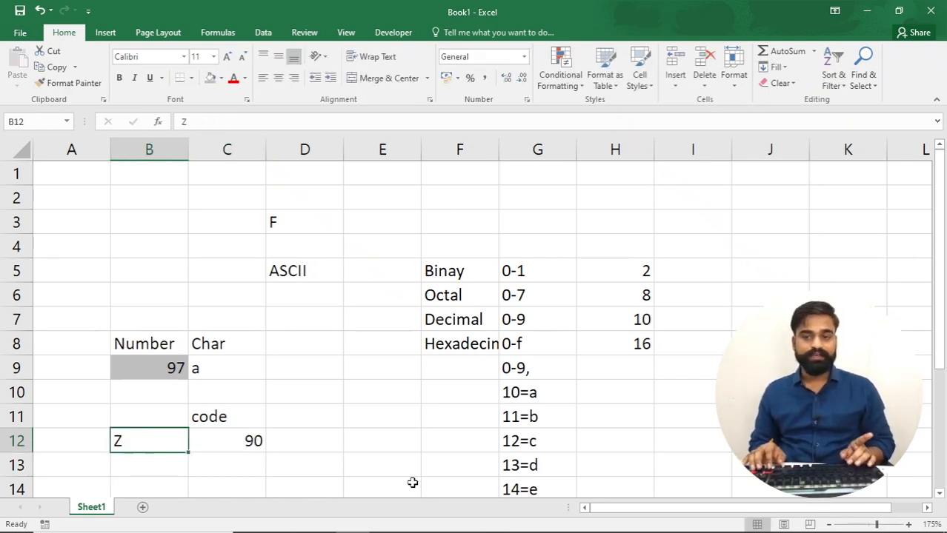
key(Right)
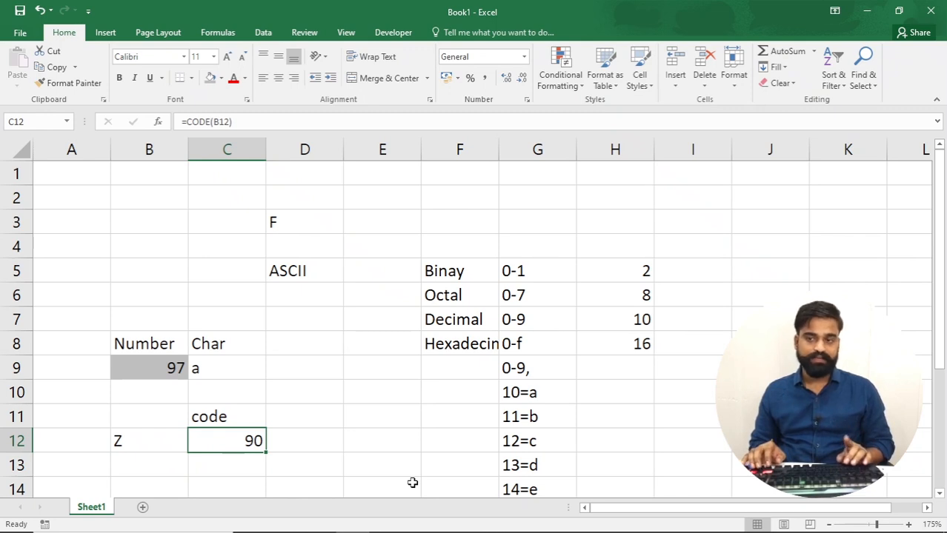
key(Down)
key(Down)
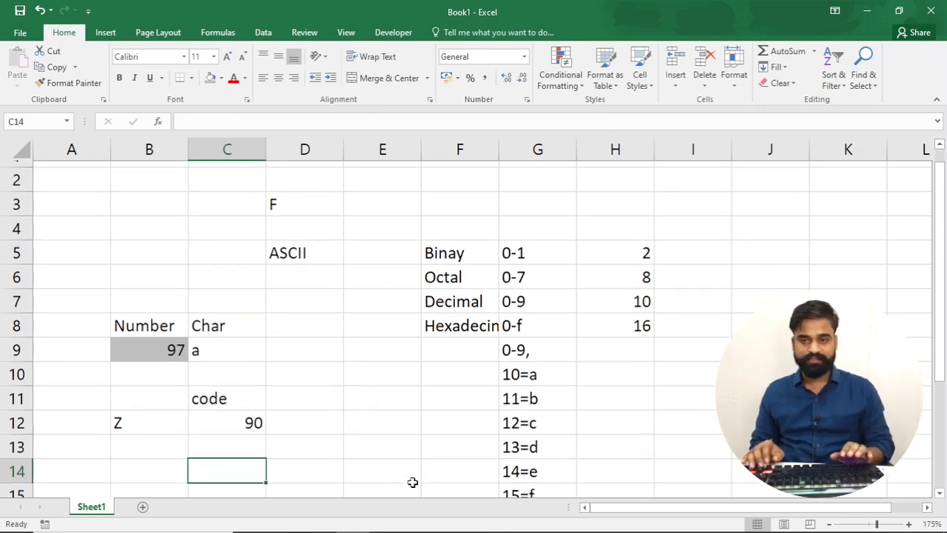
key(Down)
key(Down)
key(Down)
key(Up)
key(Up)
key(Left)
key(Up)
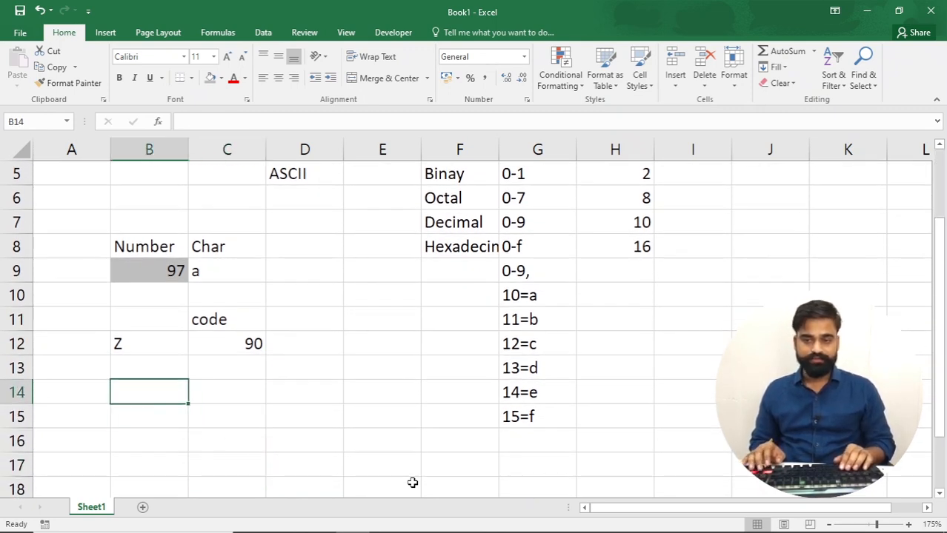
Start an IF formula in cell C14 with the logical test C12=65
key(Right)
text(=)
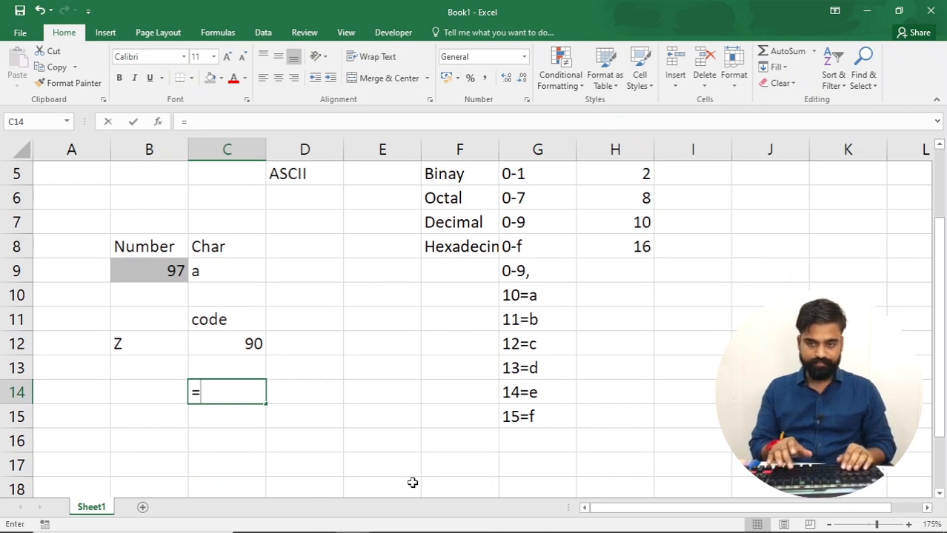
text(if)
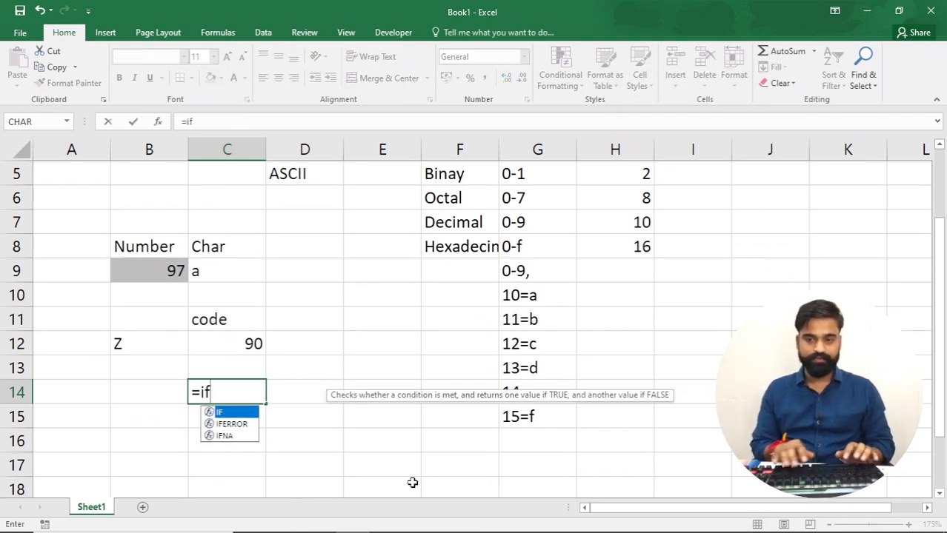
key(Tab)
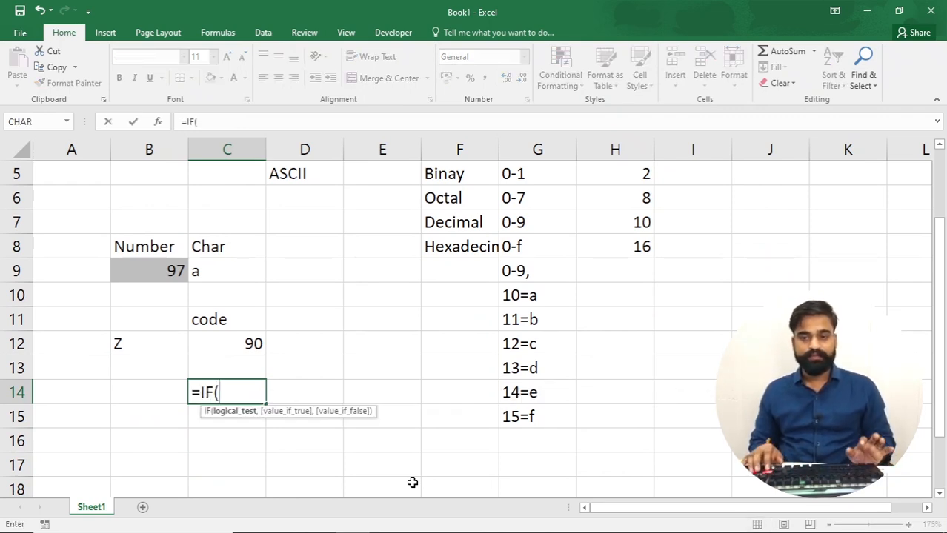
key(Up)
key(Up)
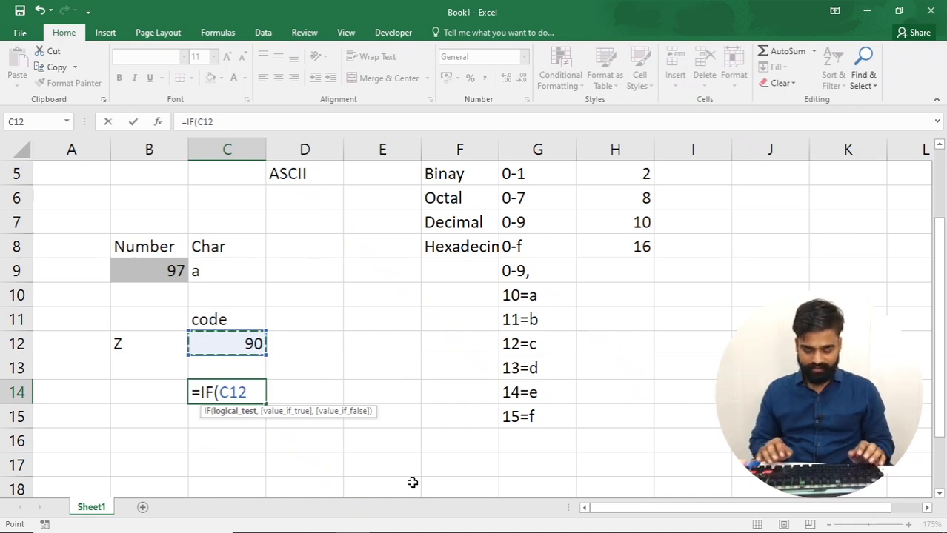
text(>)
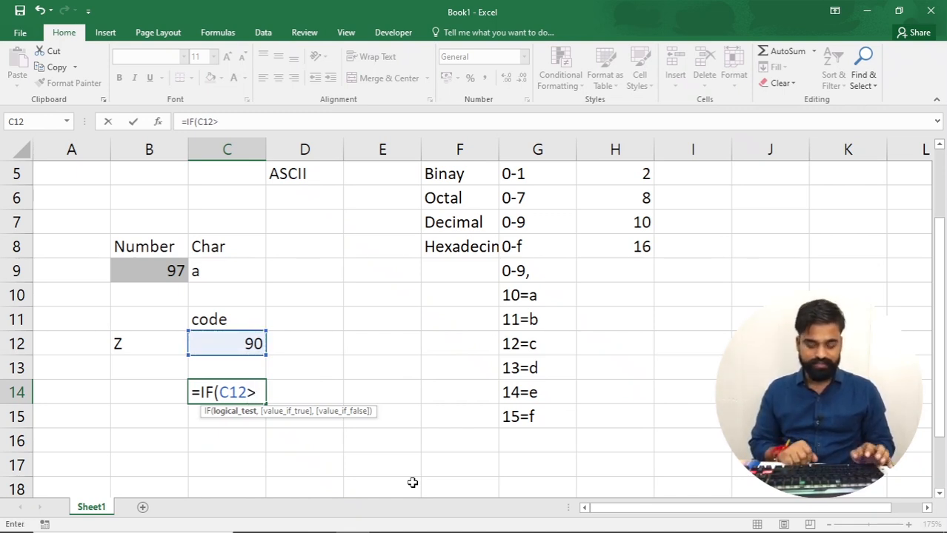
text(6)
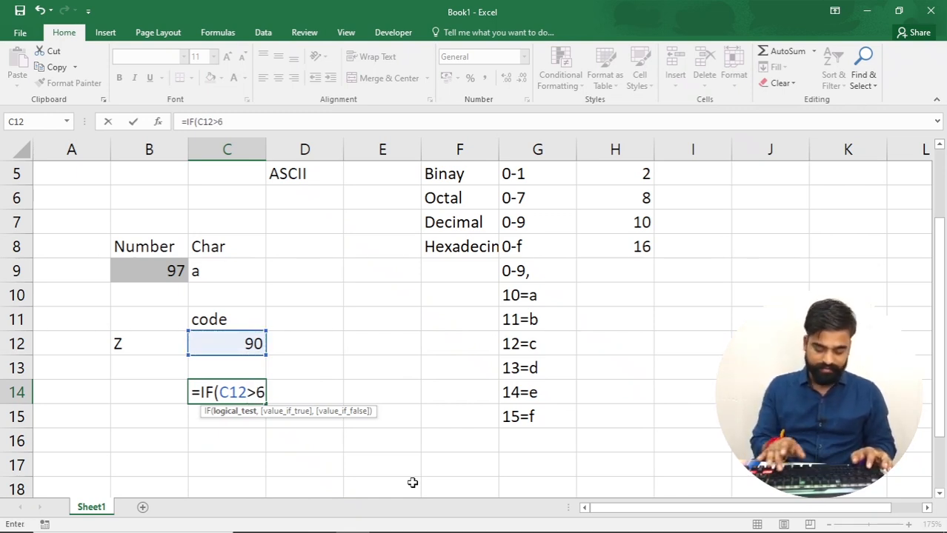
key(BackSpace)
text(=65)
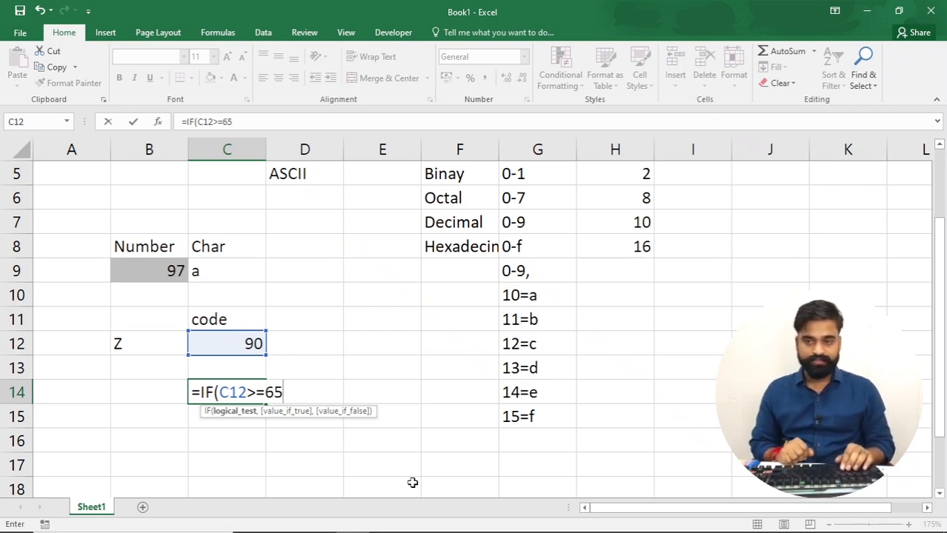
key(BackSpace)
key(BackSpace)
key(BackSpace)
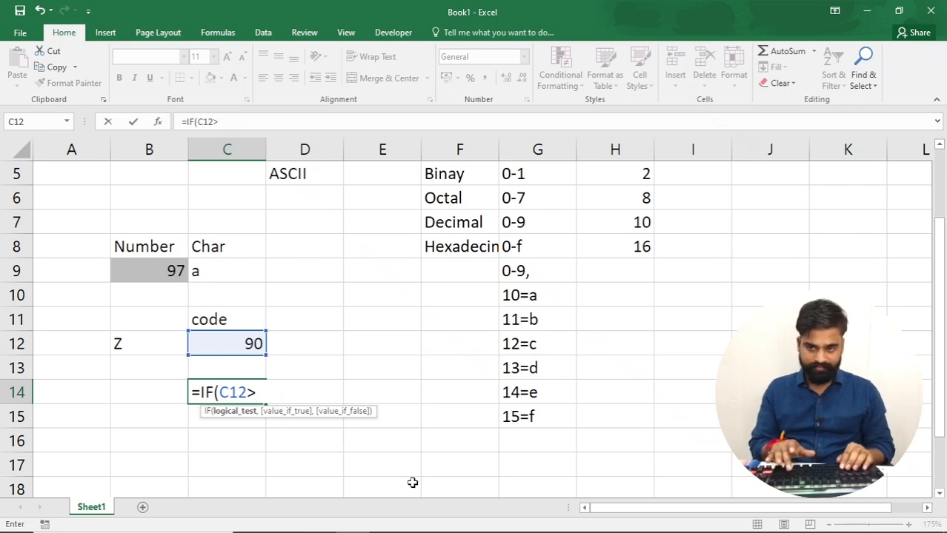
key(BackSpace)
text(=)
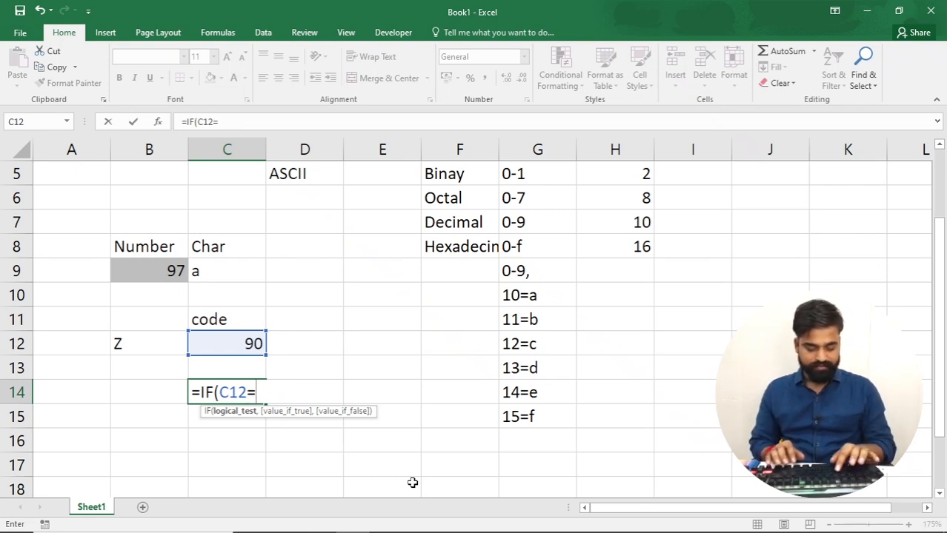
text(65,)
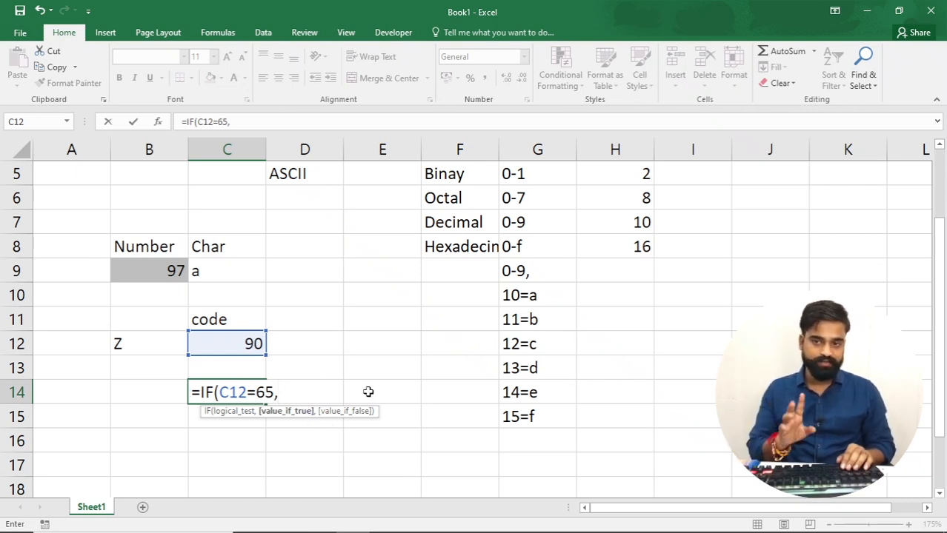
Complete the IF formula in C14 with "Capitla A" as the true result and "other" as the false result
text(")
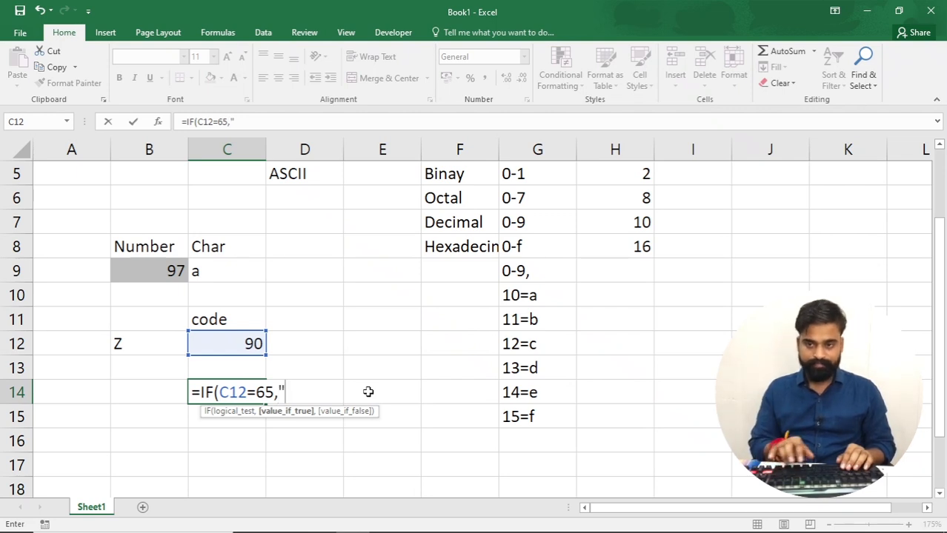
text(C)
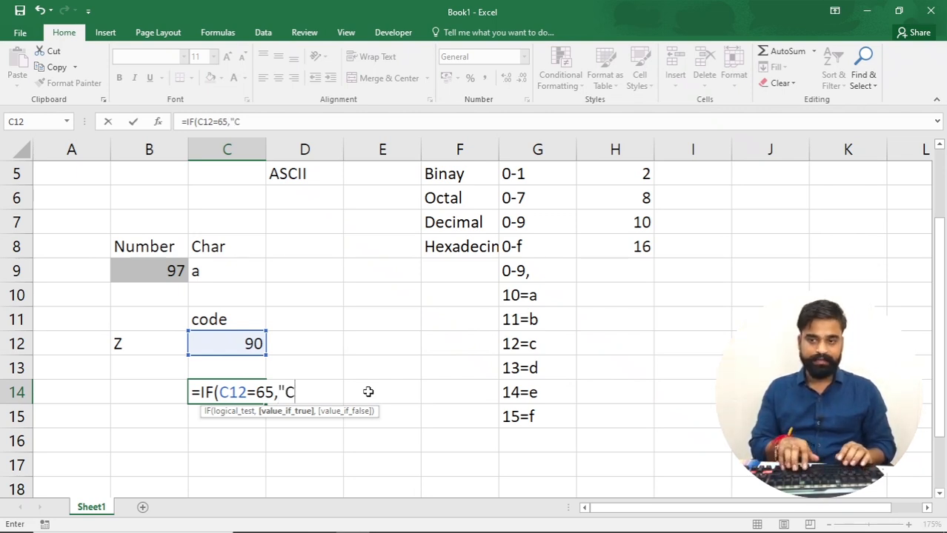
text(paital)
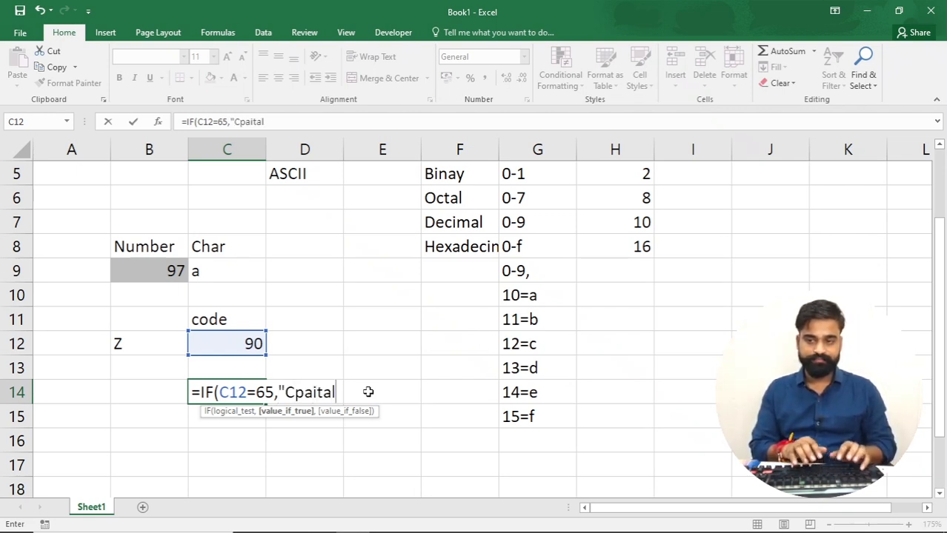
key(BackSpace)
key(BackSpace)
key(BackSpace)
key(BackSpace)
key(BackSpace)
key(BackSpace)
text(apit)
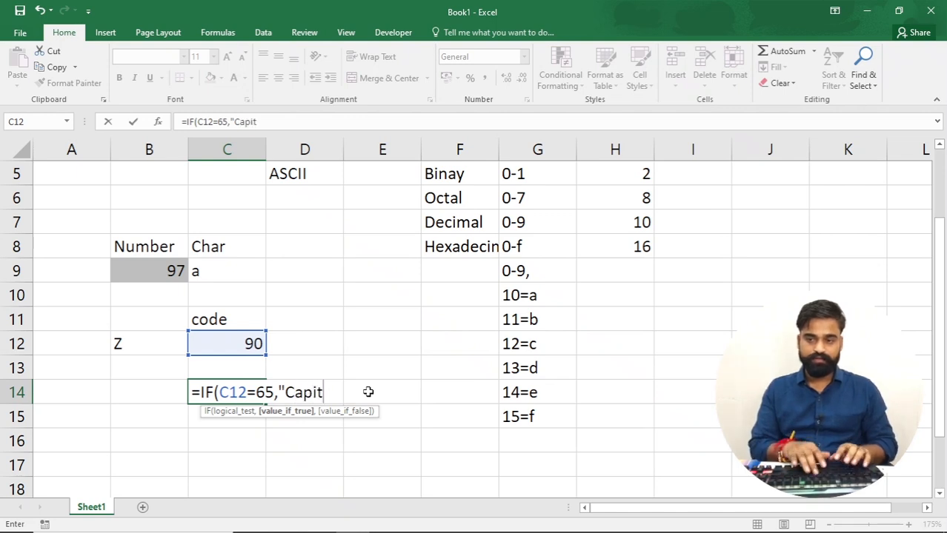
text(la A",")
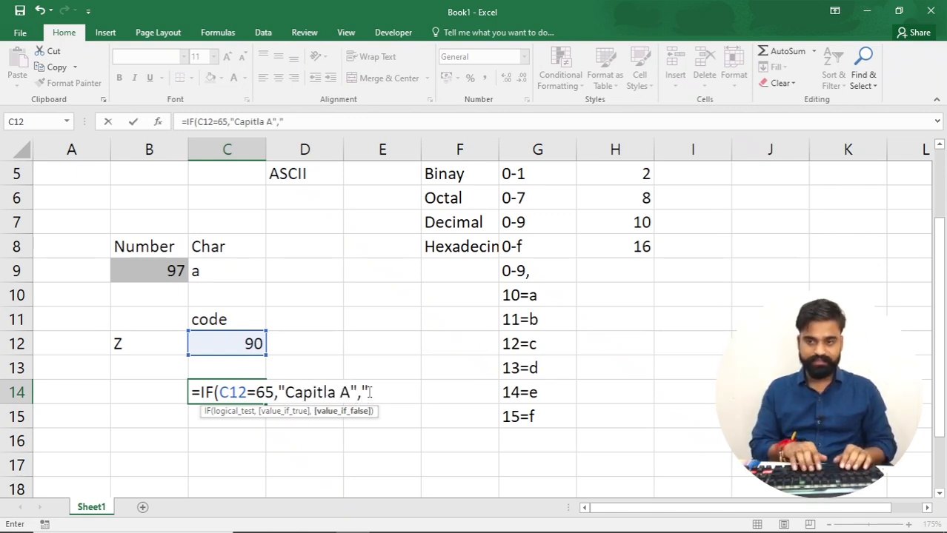
text(other"))
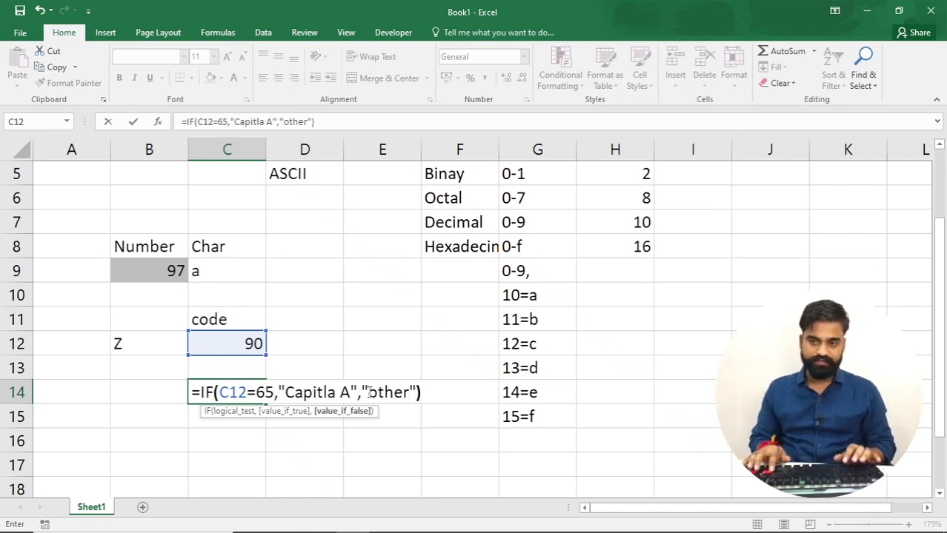
key(Return)
key(Up)
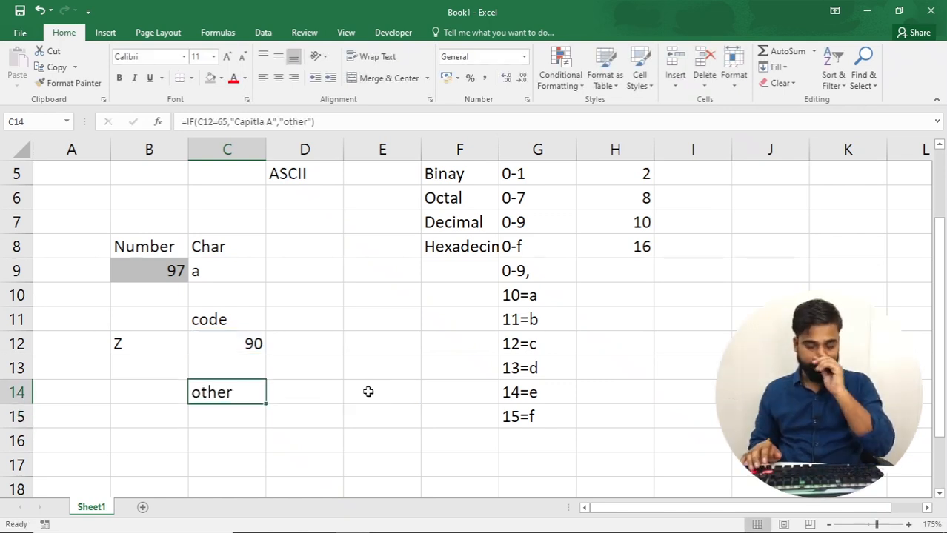
Change the character in cell B12 to uppercase A to test the IF formula
key(Up)
key(Up)
key(Left)
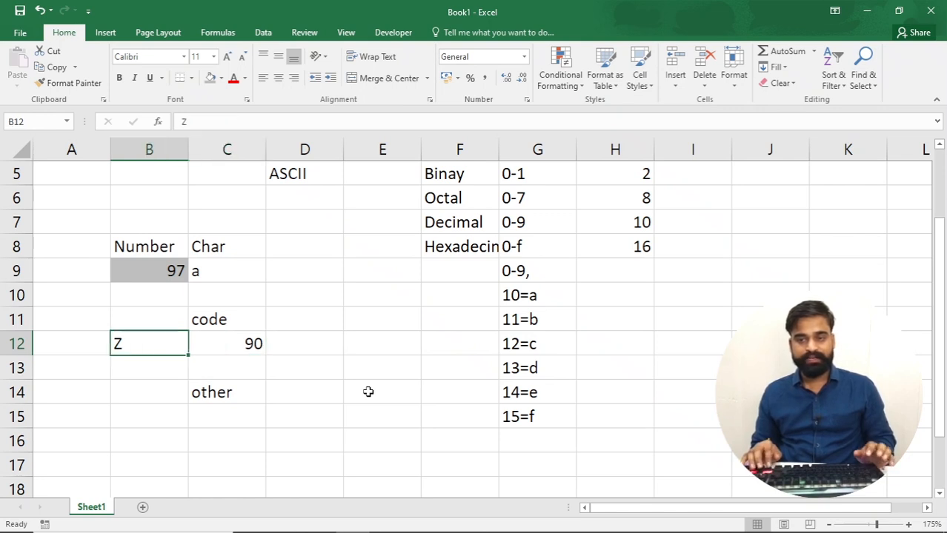
text(A\)
key(Return)
key(Up)
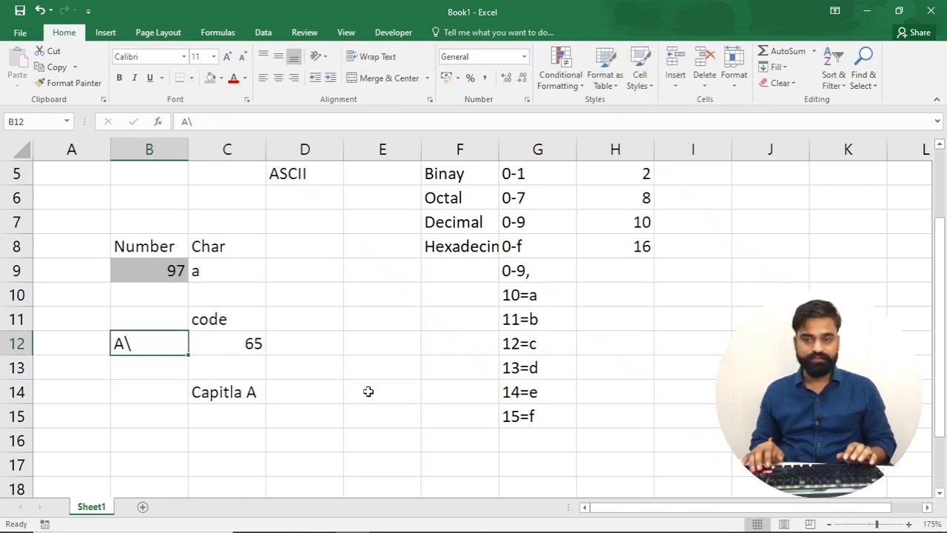
key(F2)
key(BackSpace)
key(Return)
key(Up)
key(Right)
key(Right)
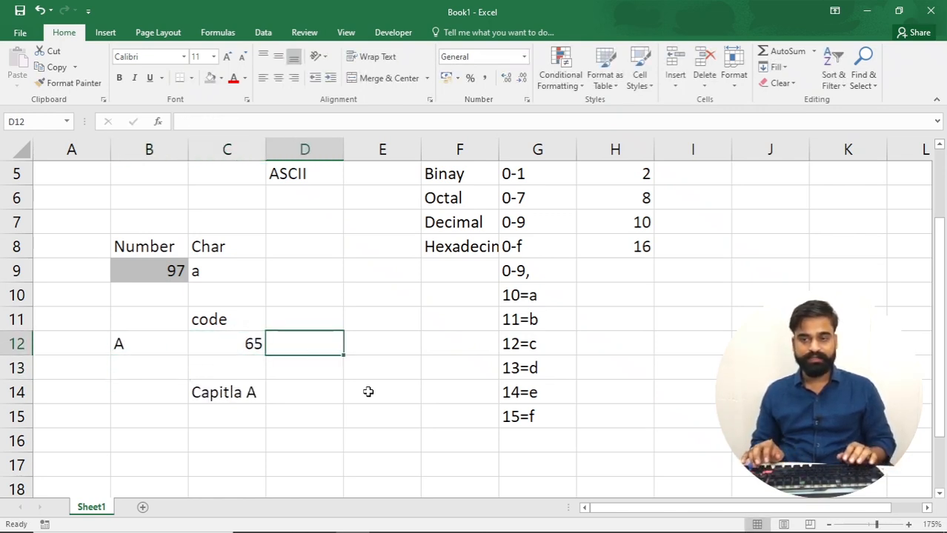
Try the text A\ in cell B12 as input for the CODE formula and restore the cell to A
key(Left)
key(Left)
text(A)
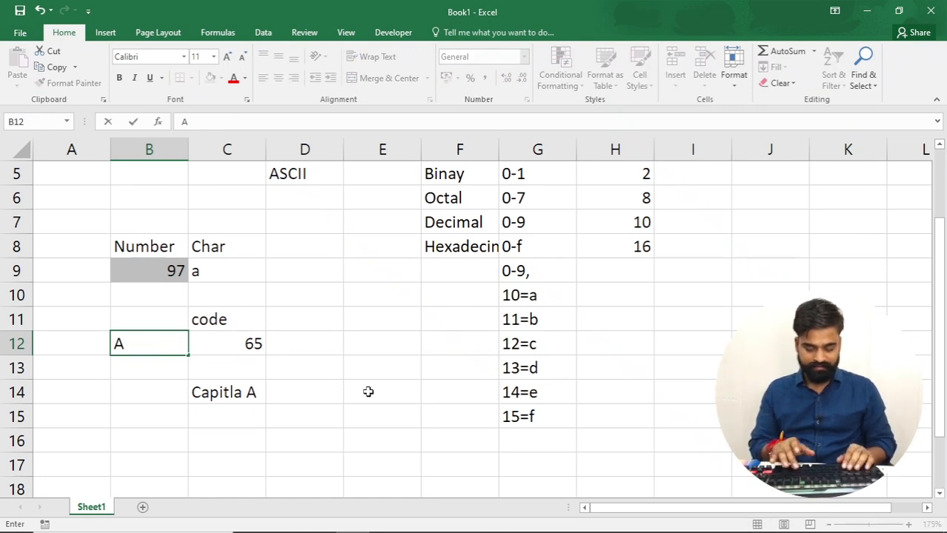
text(\)
key(Return)
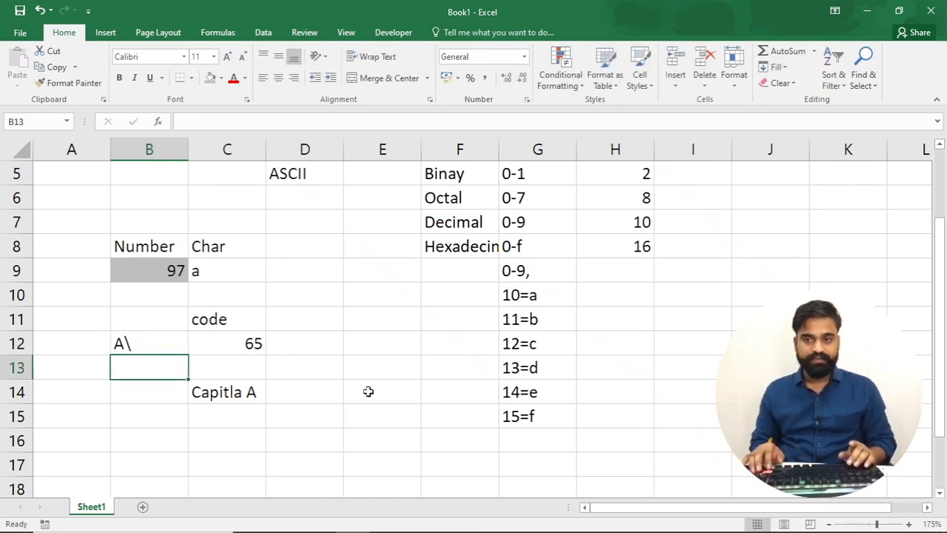
key(Up)
key(Right)
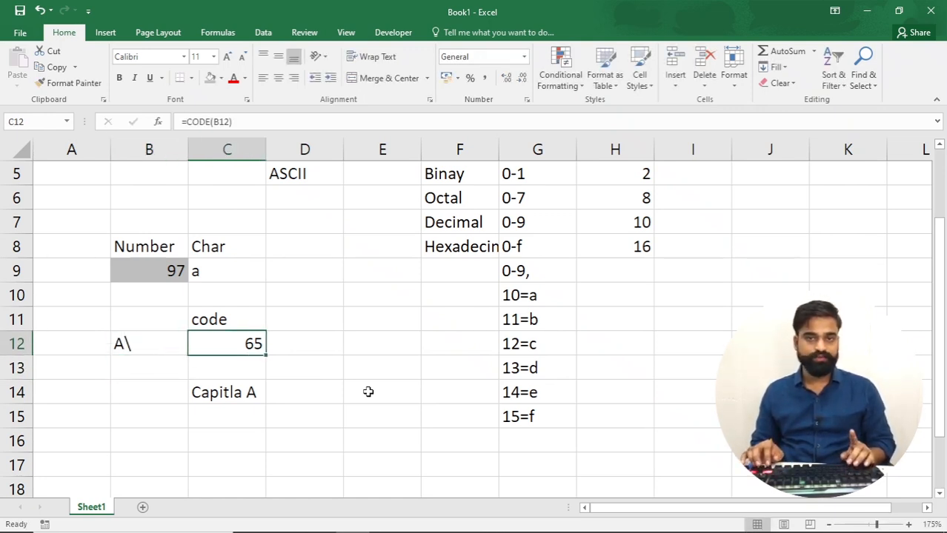
key(Left)
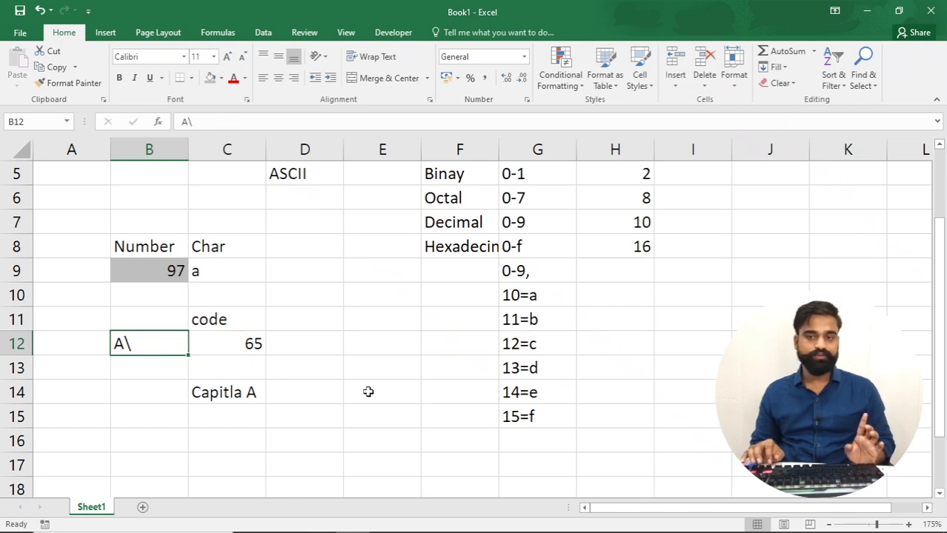
key(F2)
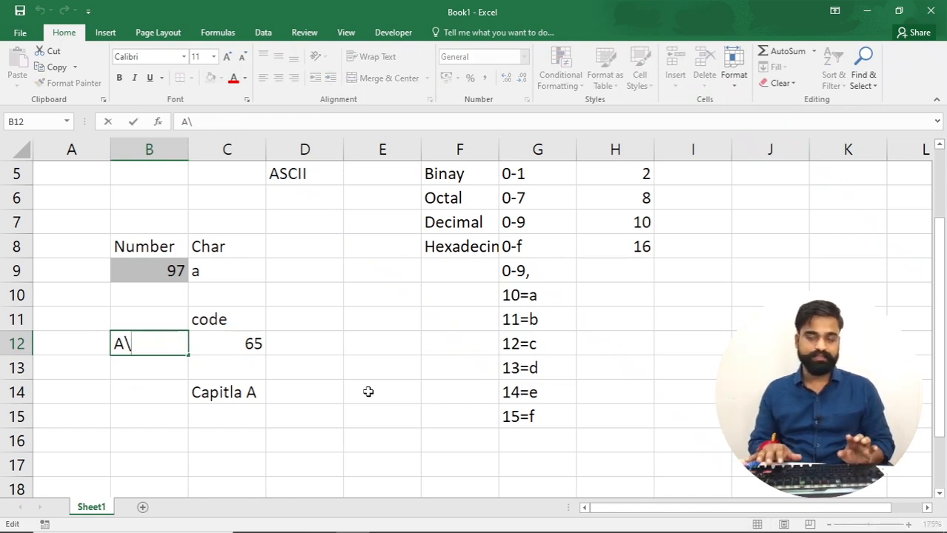
key(BackSpace)
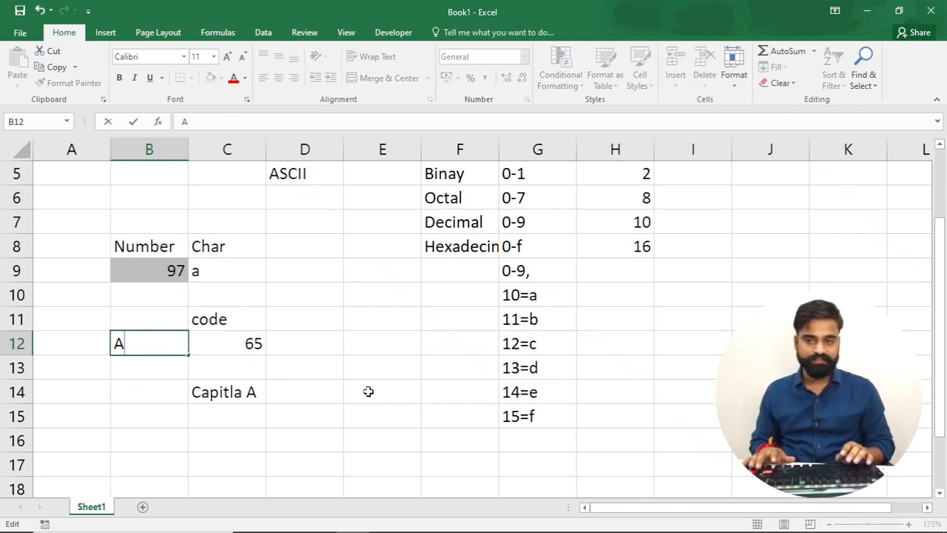
key(Return)
key(Up)
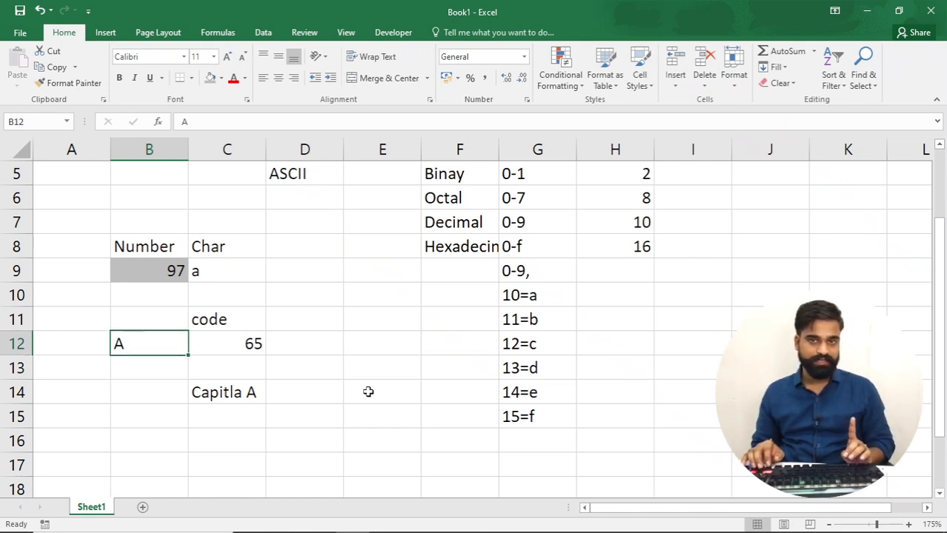
Review the CODE formula in cell C12 and the IF formula in cell C14
key(Right)
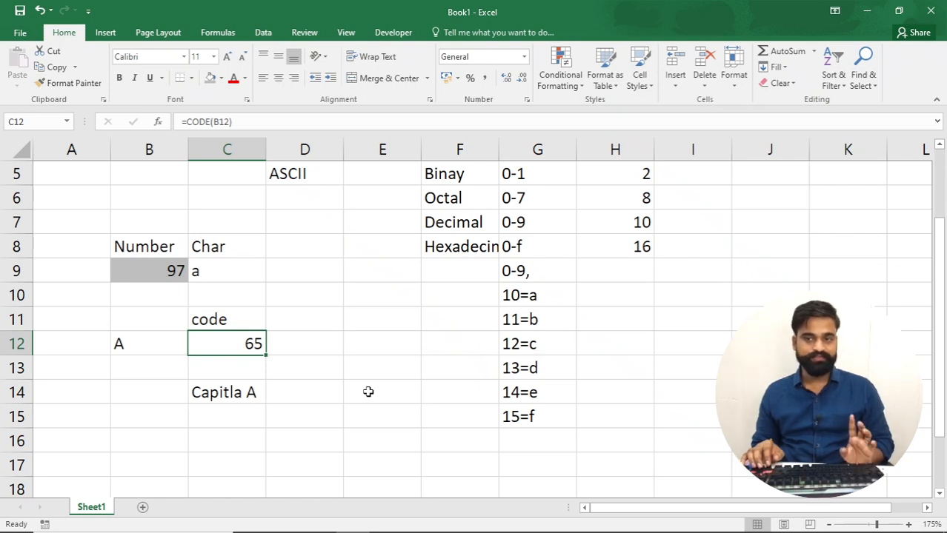
key(Down)
key(Down)
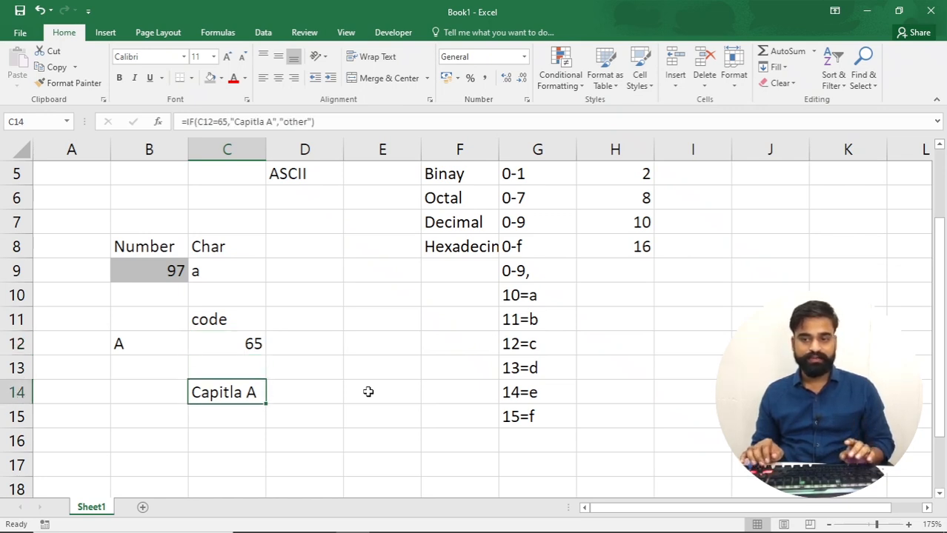
key(Up)
key(Up)
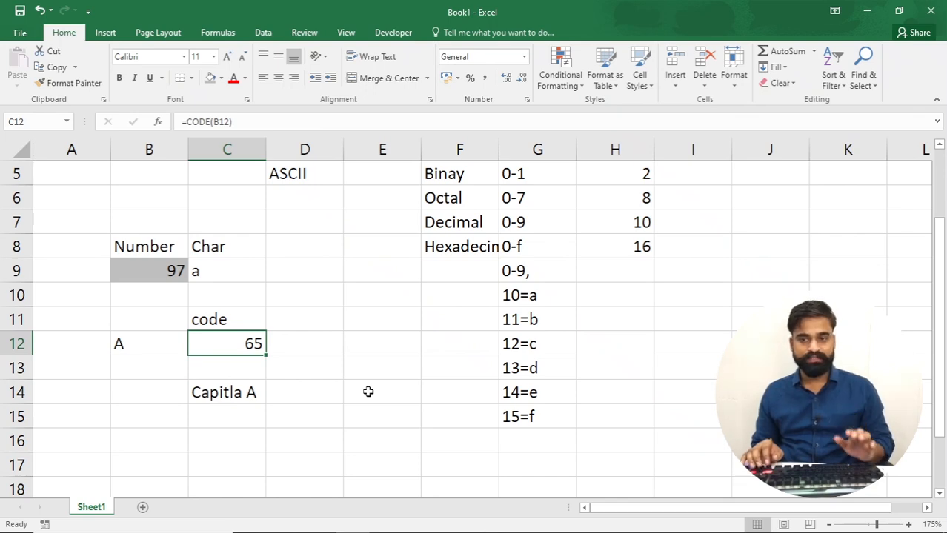
Enter a lowercase a in cell B17 as a new test character
key(Down)
key(Down)
key(Down)
key(Down)
key(Down)
key(Down)
key(Down)
key(Down)
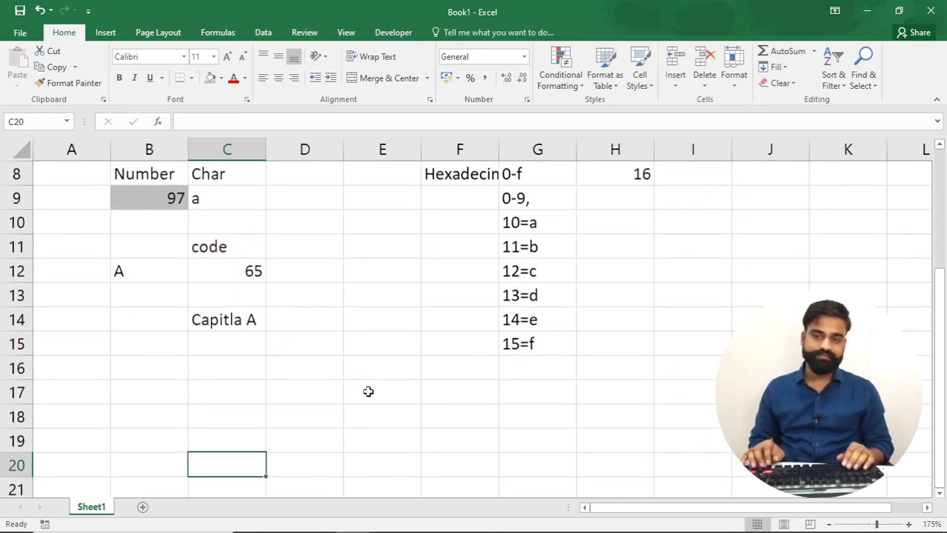
key(Up)
key(Up)
key(Up)
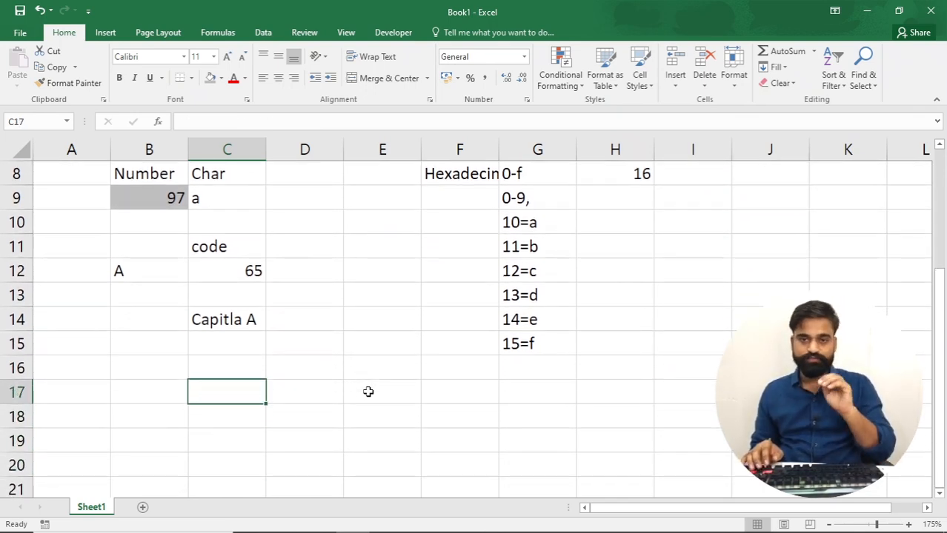
key(Left)
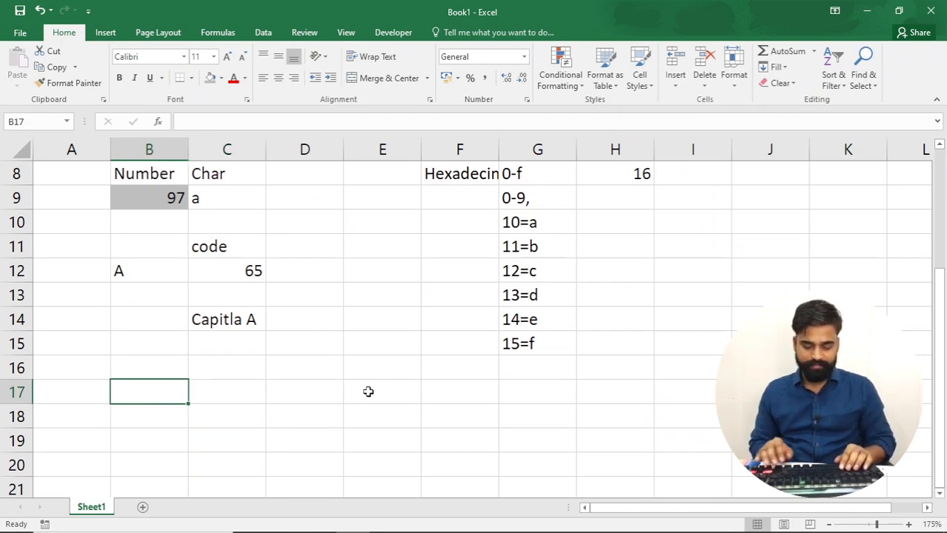
text(a)
key(Return)
key(Up)
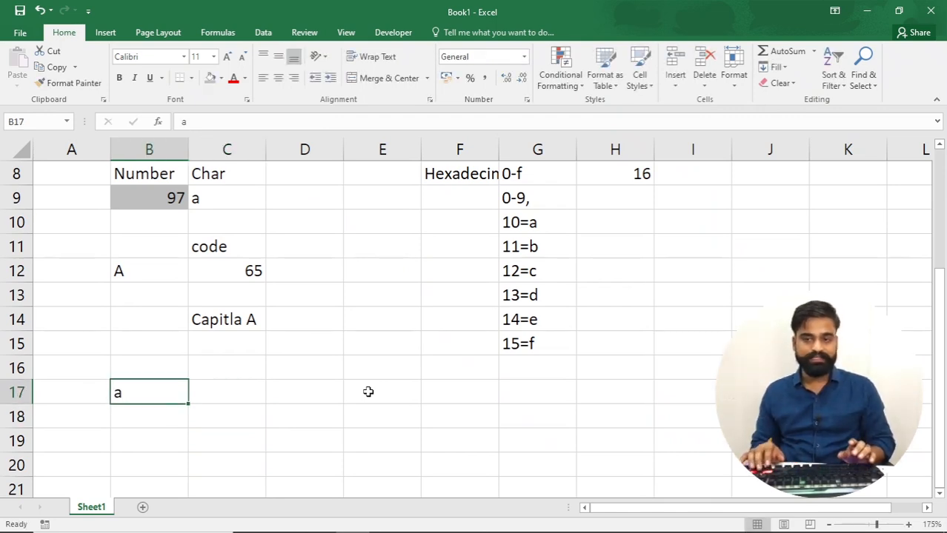
Try z and AZ as entries in cell B17 and restore the cell to lowercase a
text(z)
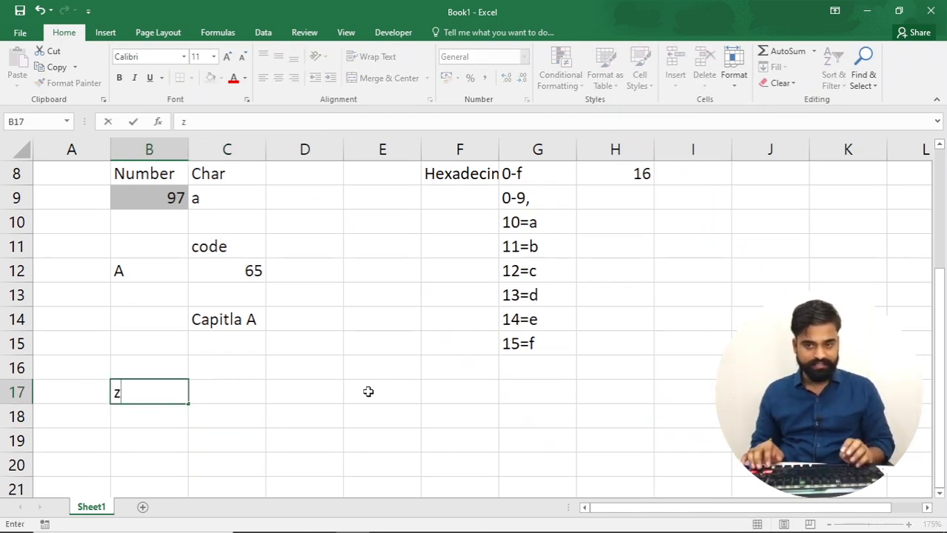
key(BackSpace)
text(A)
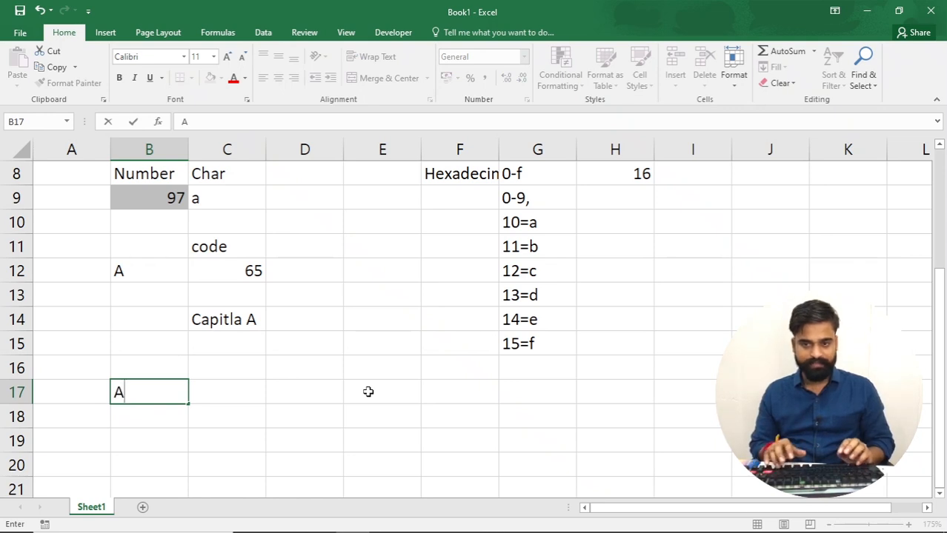
text(Z)
key(BackSpace)
key(BackSpace)
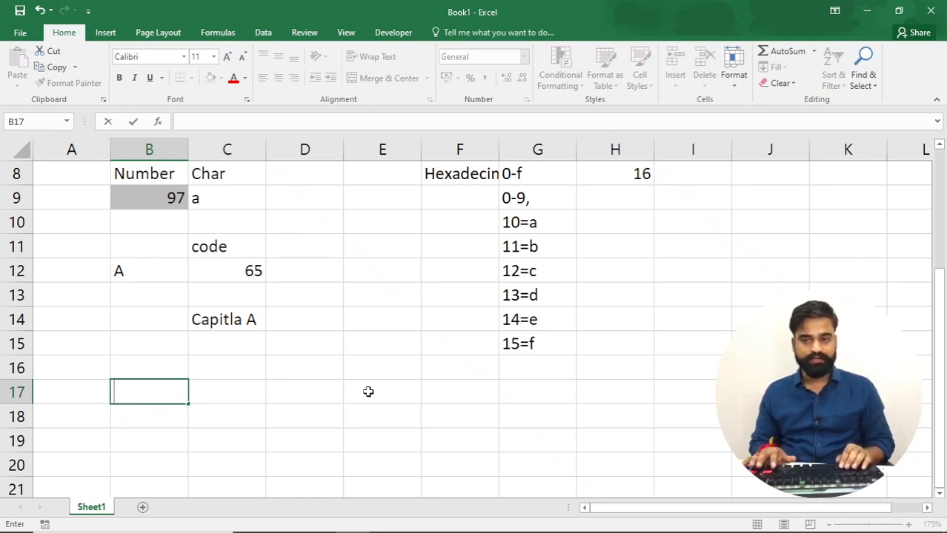
text(a)
key(Return)
key(Up)
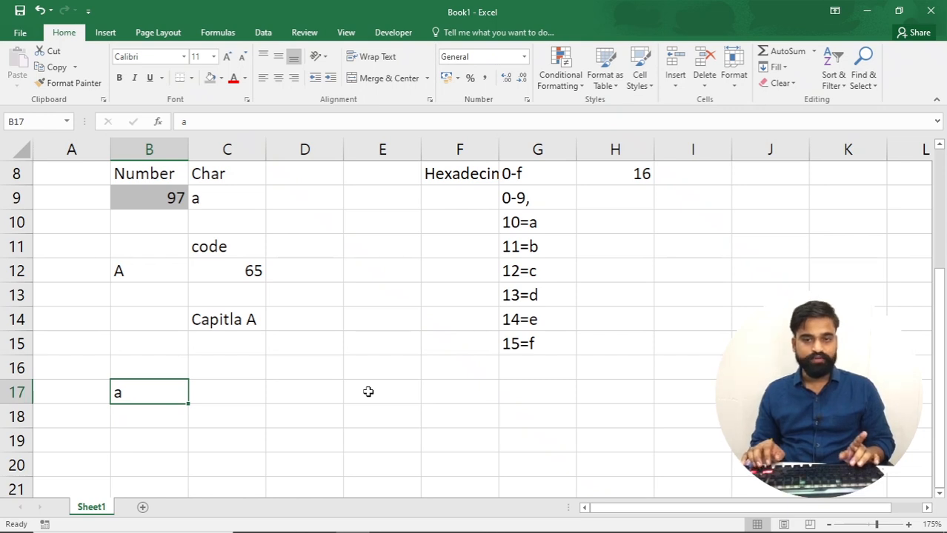
key(Right)
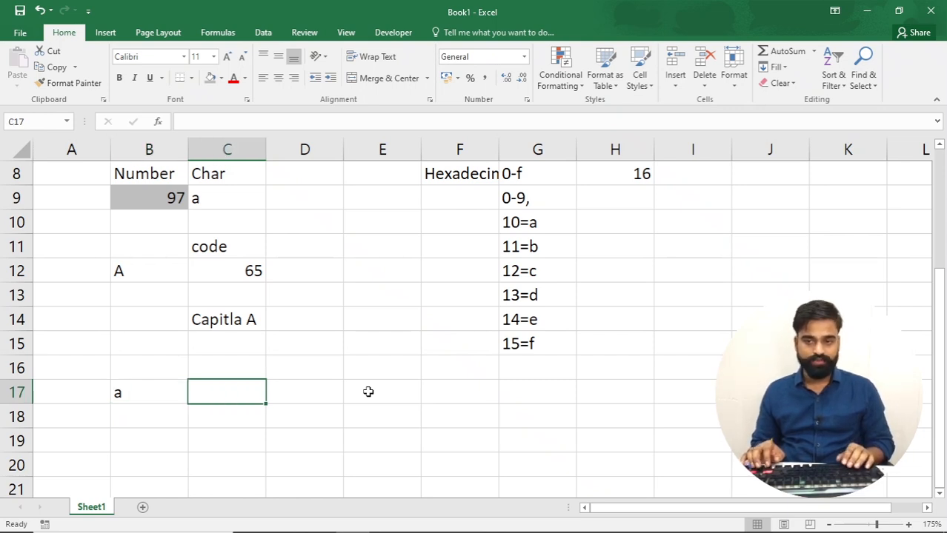
text(=)
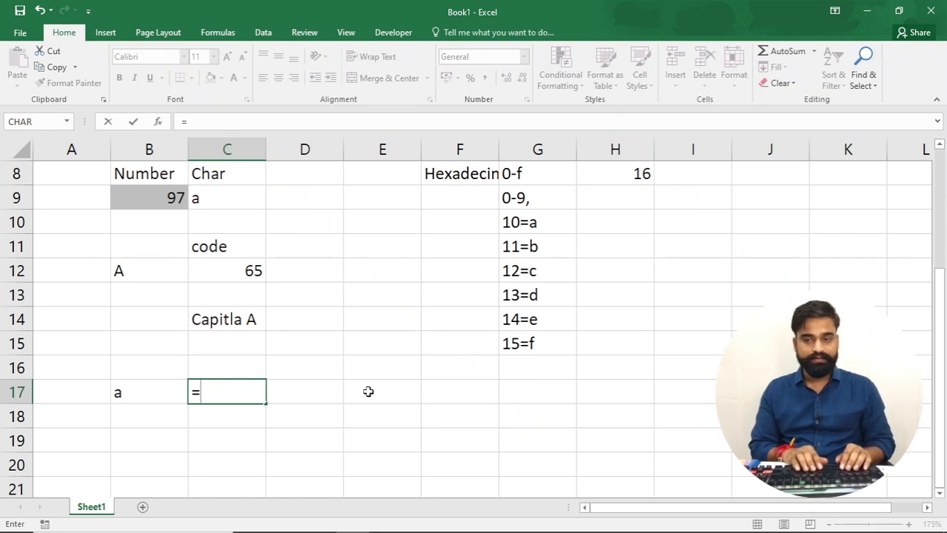
text(if)
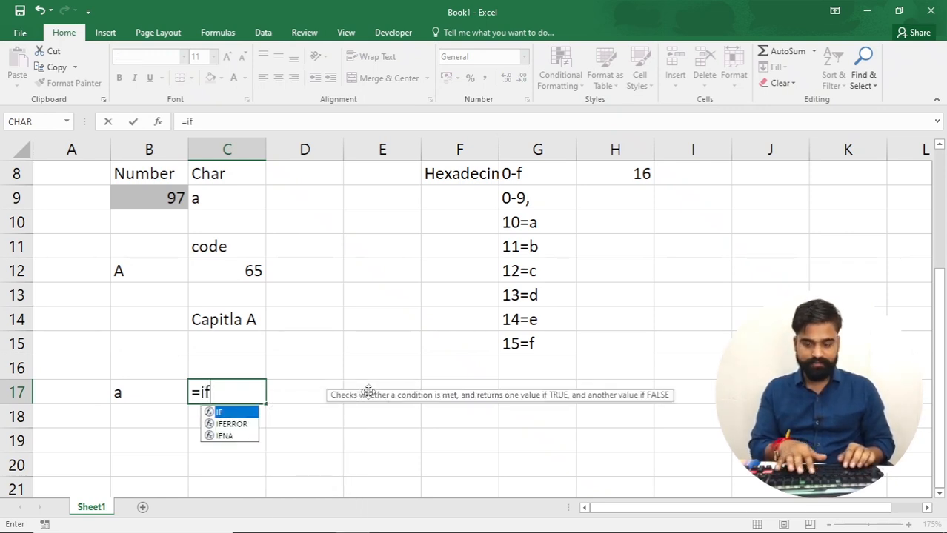
key(Tab)
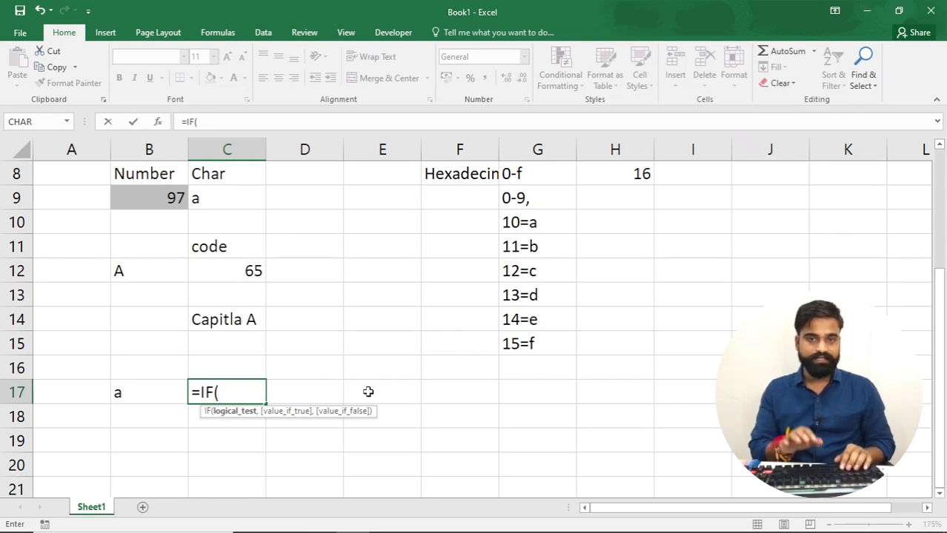
text(and)
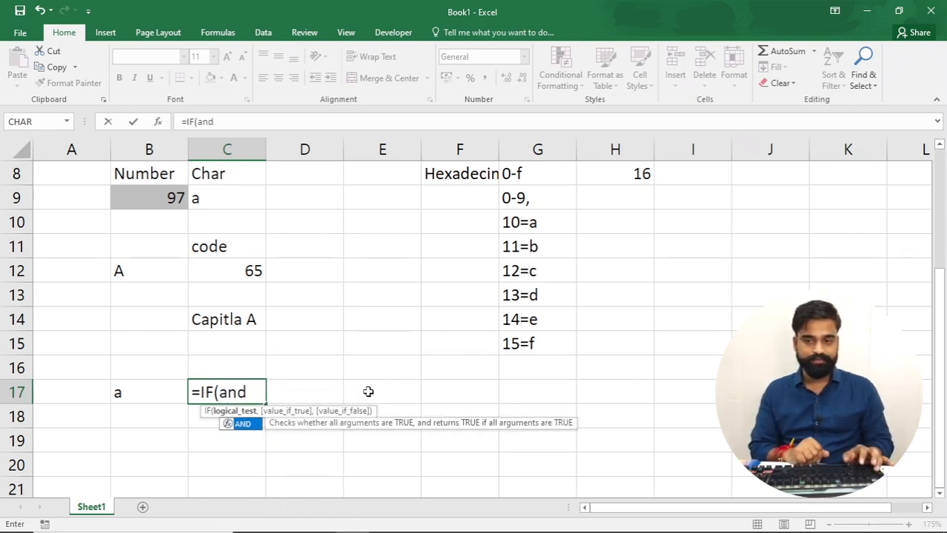
key(Tab)
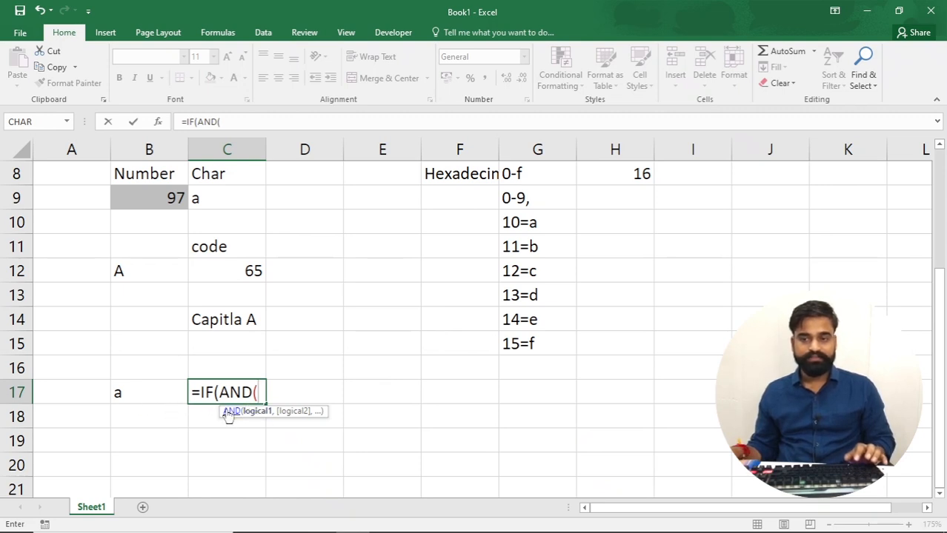
click(138, 393)
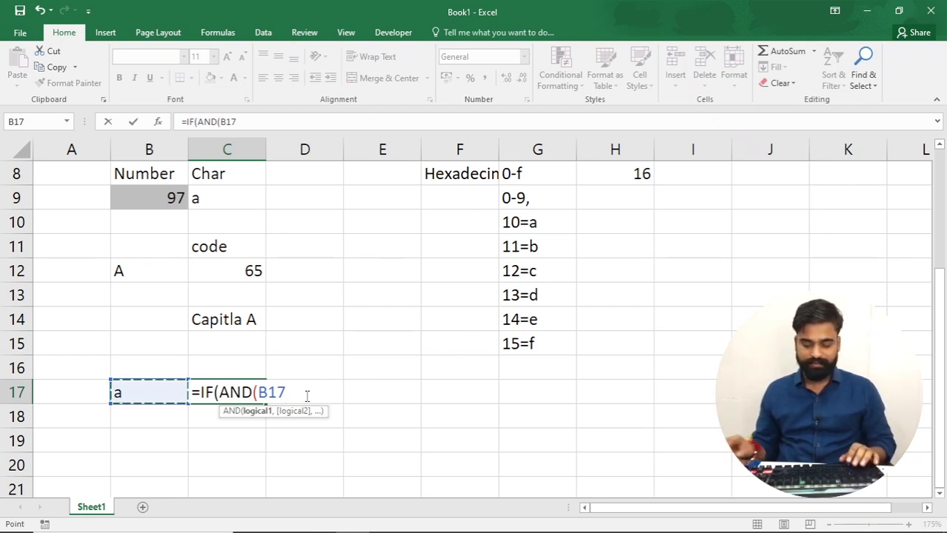
key(BackSpace)
key(BackSpace)
key(BackSpace)
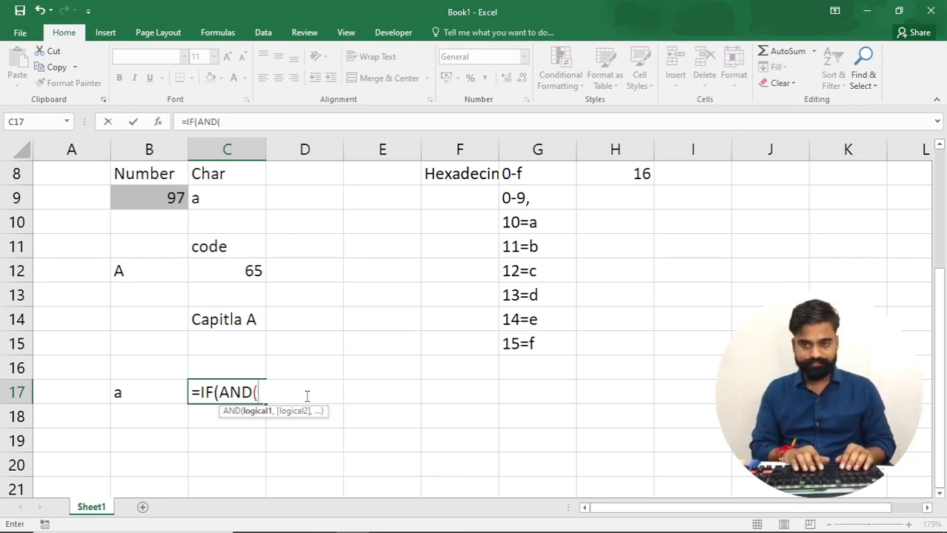
key(Escape)
key(Left)
Enter the formula =CODE(B17) in cell C17 to get the character code of the letter in B17
key(Right)
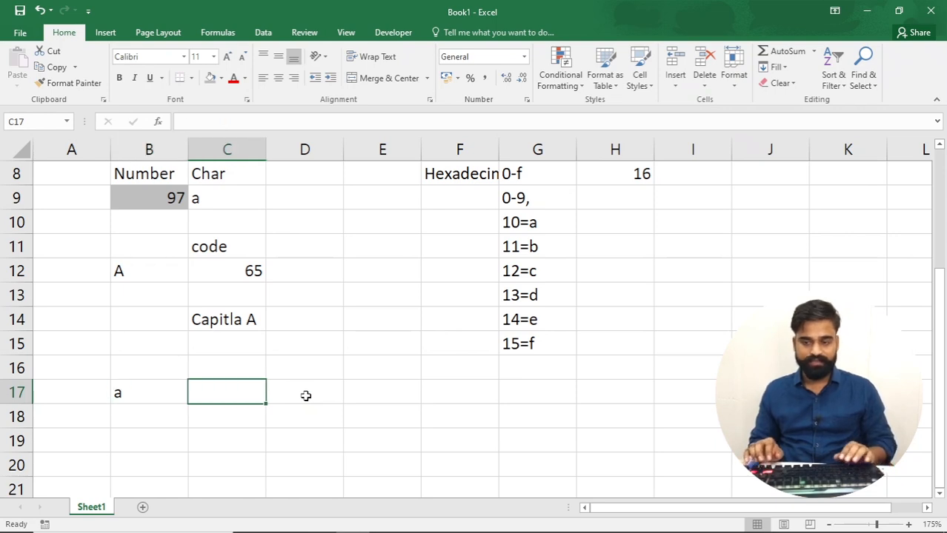
text(=cod)
key(Tab)
key(Left)
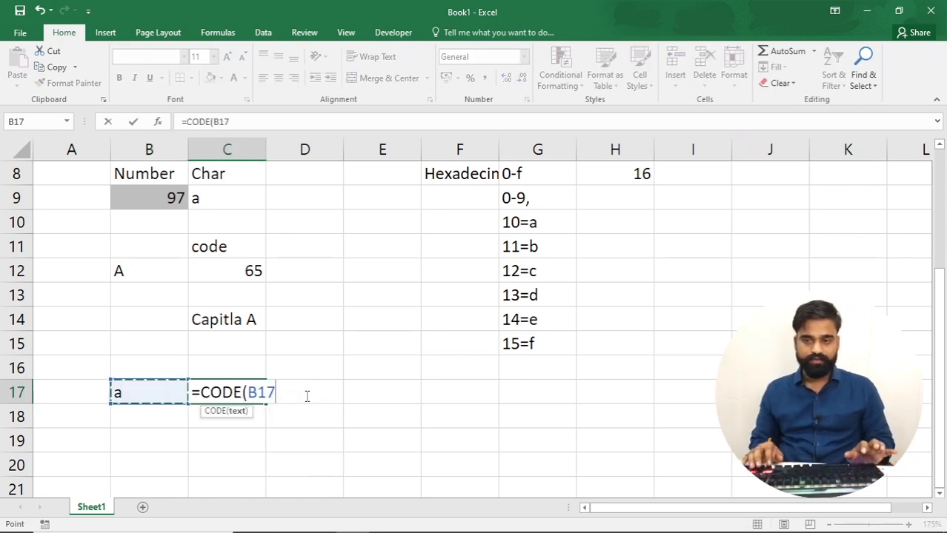
text())
key(Return)
key(Up)
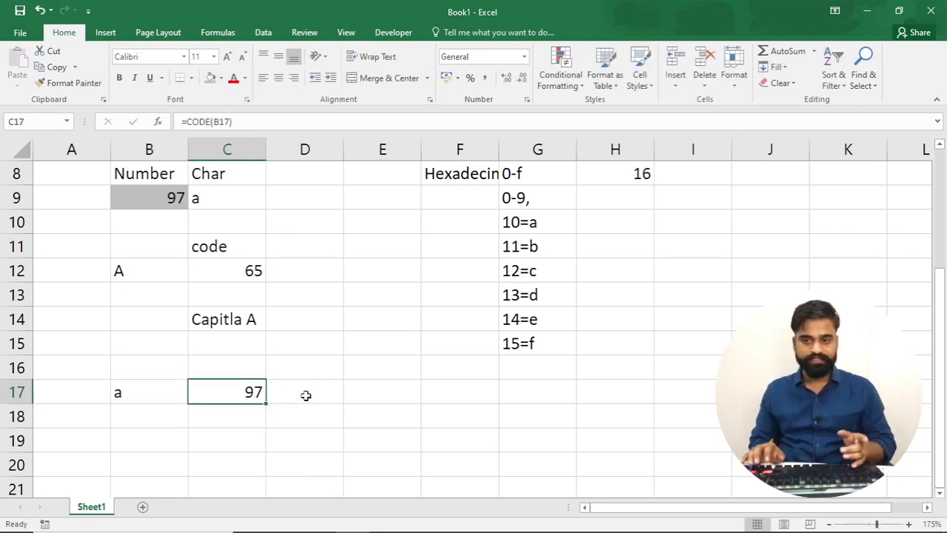
Start an IF formula in cell D17 with the logical test AND(C17>=65,C17<=90)
key(Right)
text(=)
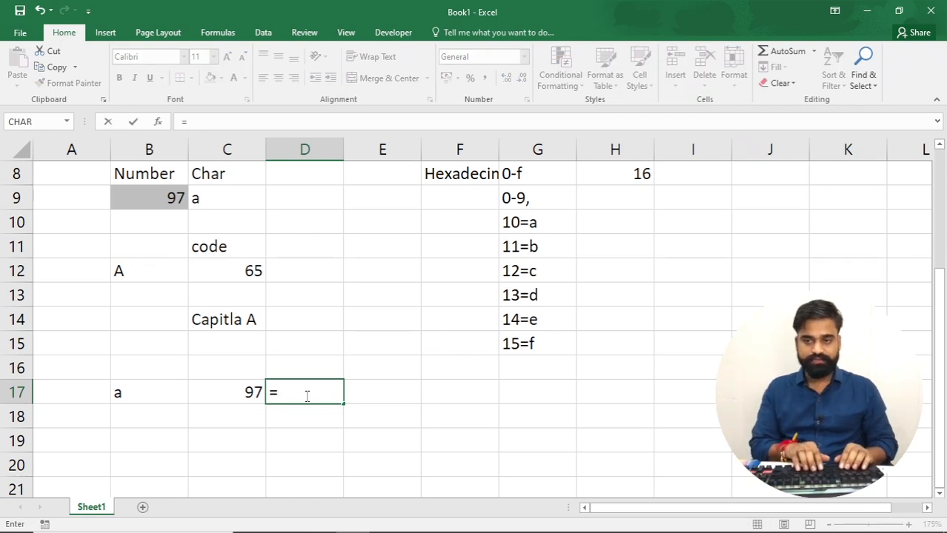
text(if)
key(Tab)
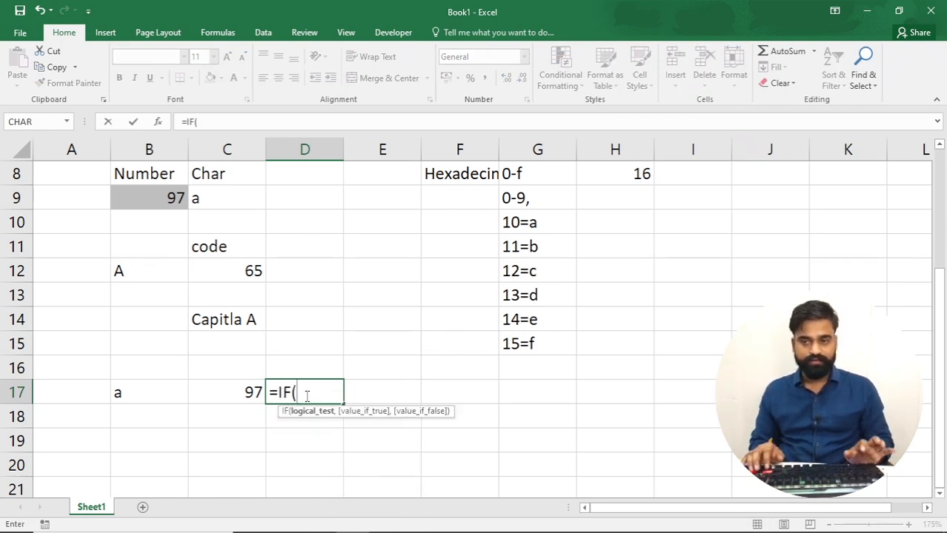
text(and)
key(Tab)
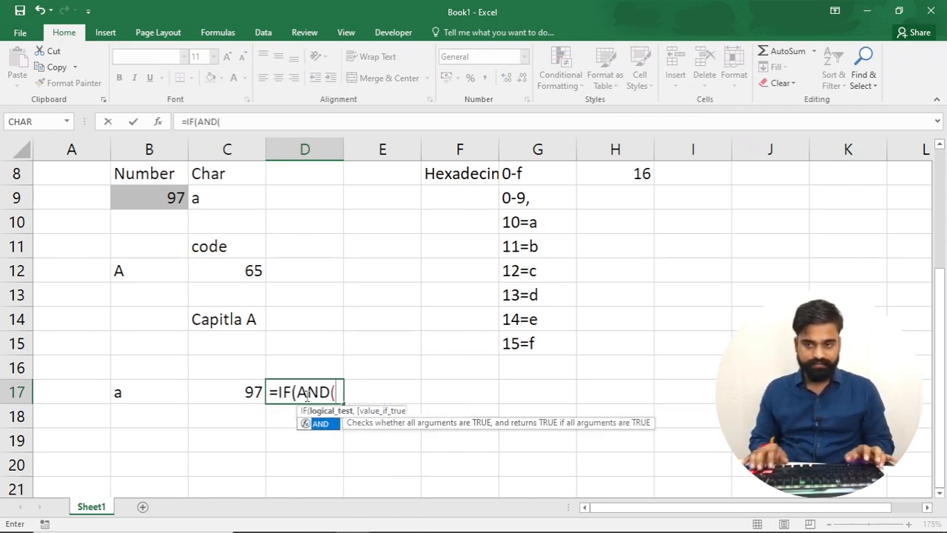
click(220, 391)
text(>)
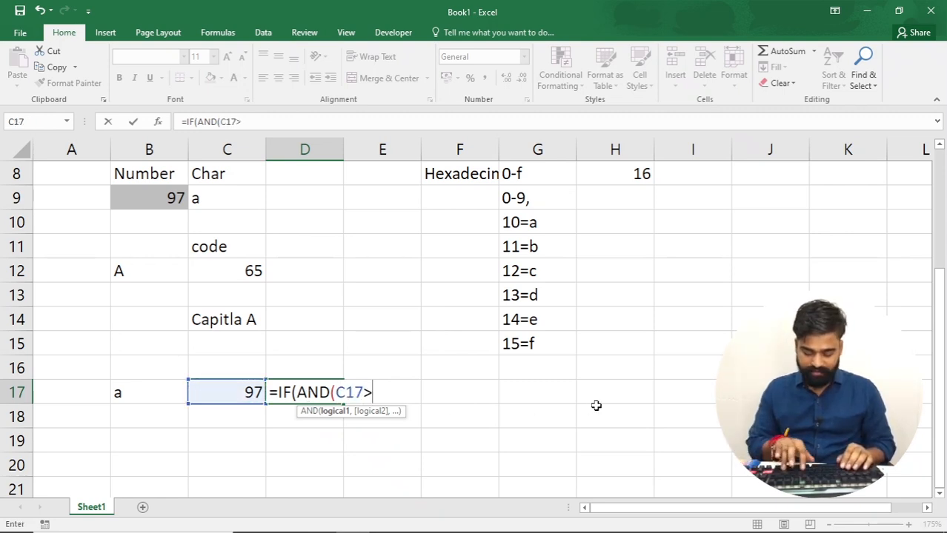
text(=65)
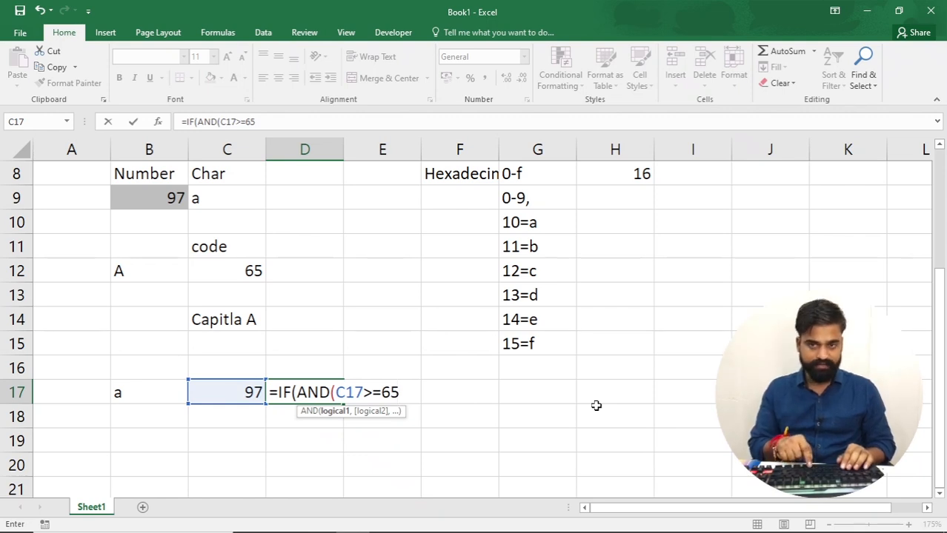
text(,)
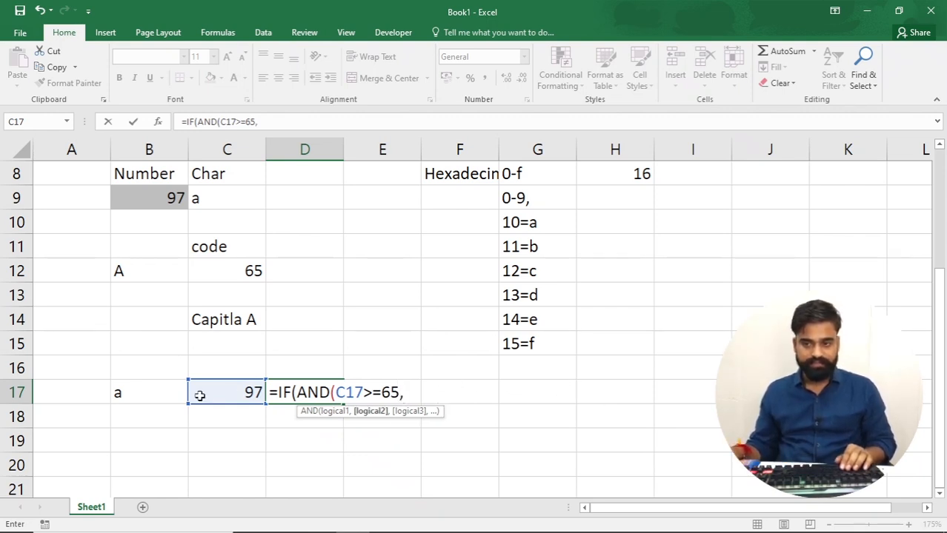
click(238, 391)
text(<)
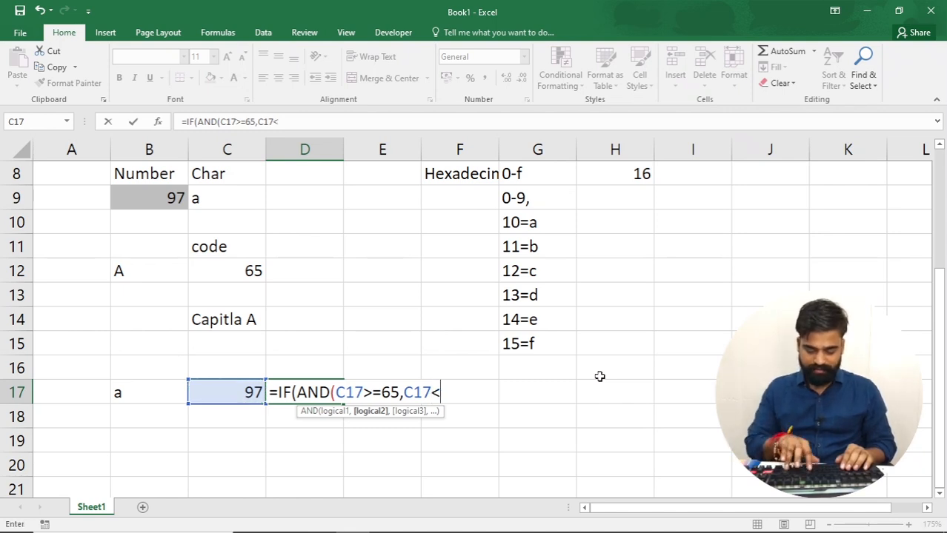
text(=90)
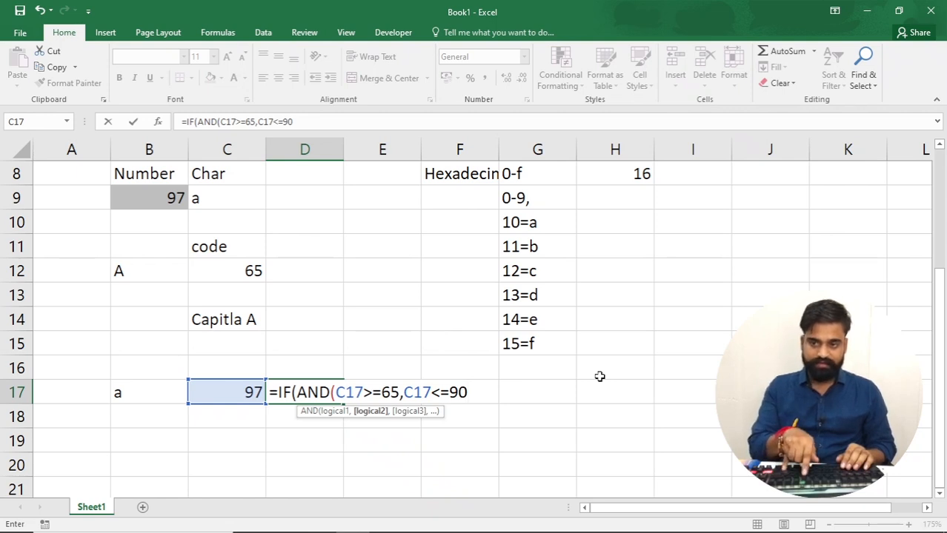
text())
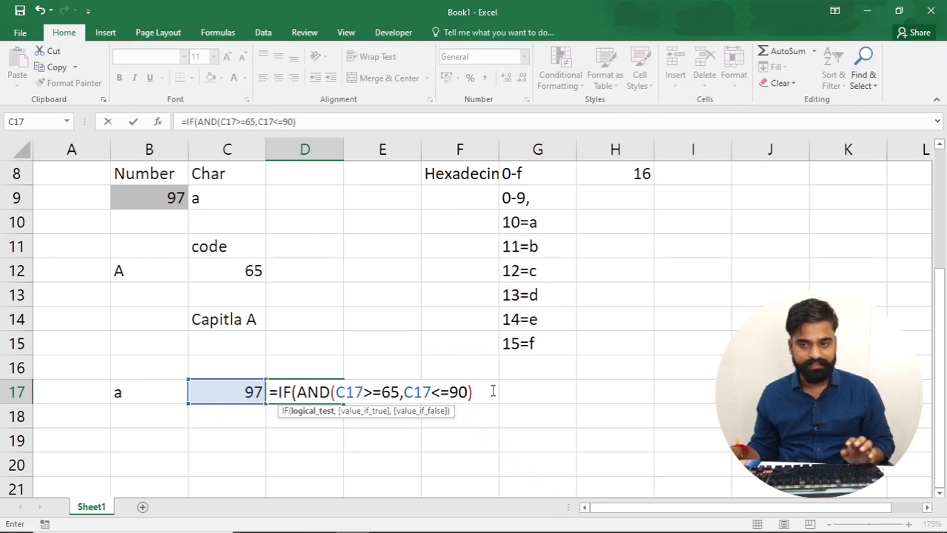
Complete the IF formula in D17 with "Capital Letter" as the true result and "other" as the false result
text(,)
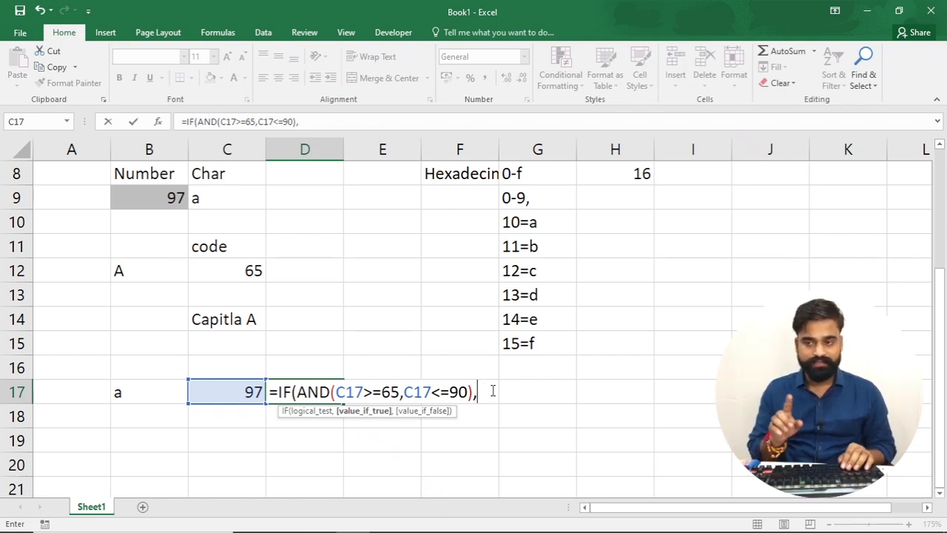
text(")
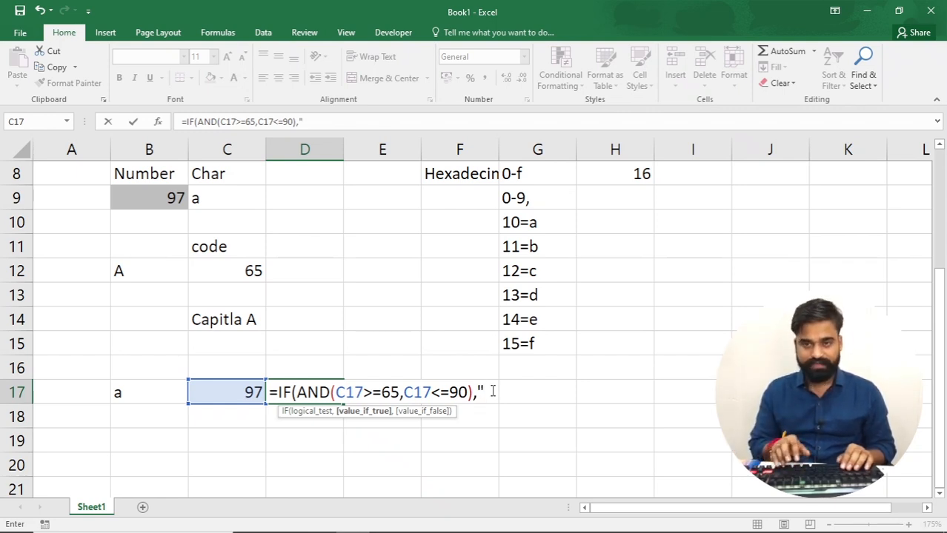
text(Capita)
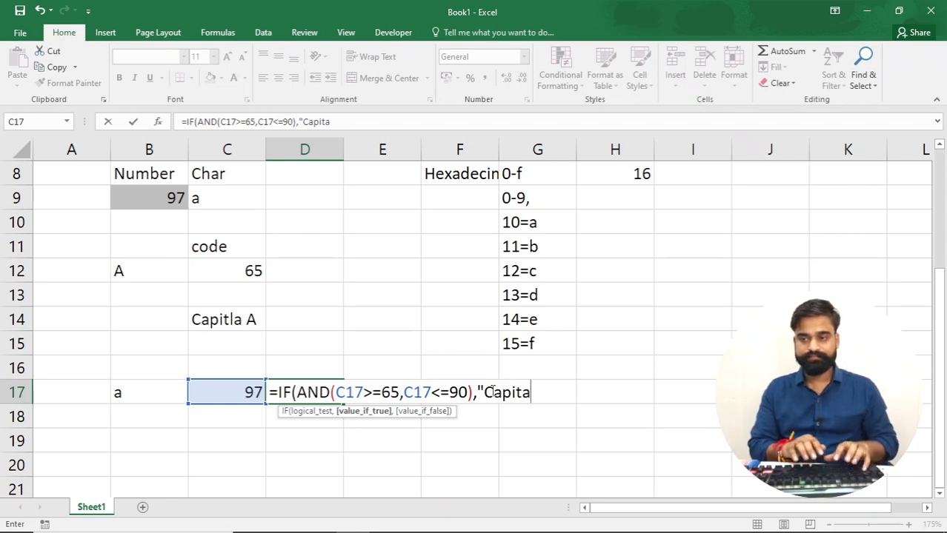
text(l Letter",)
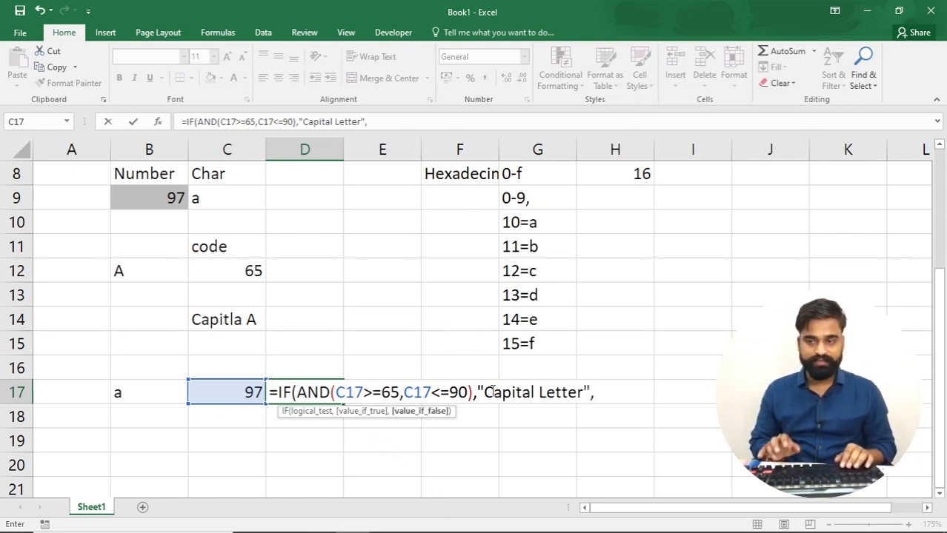
text("other)
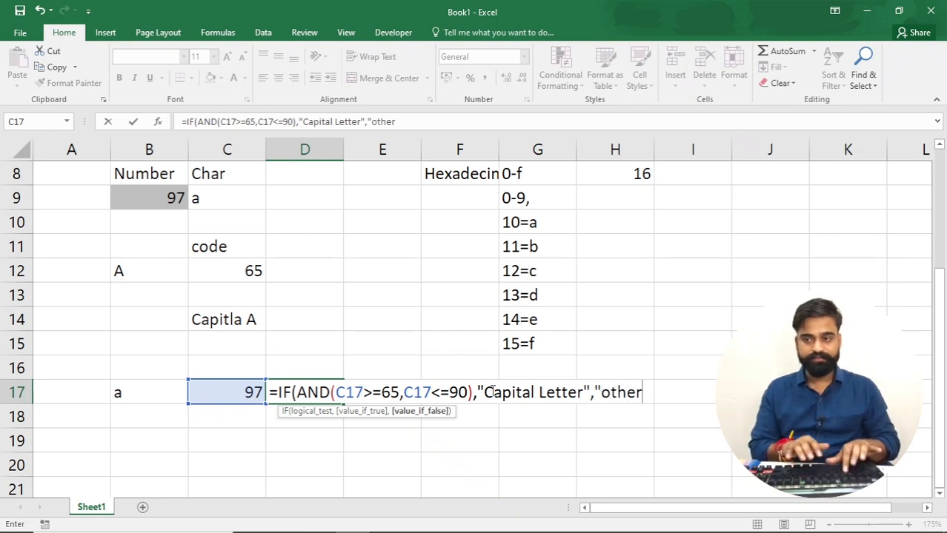
text("))
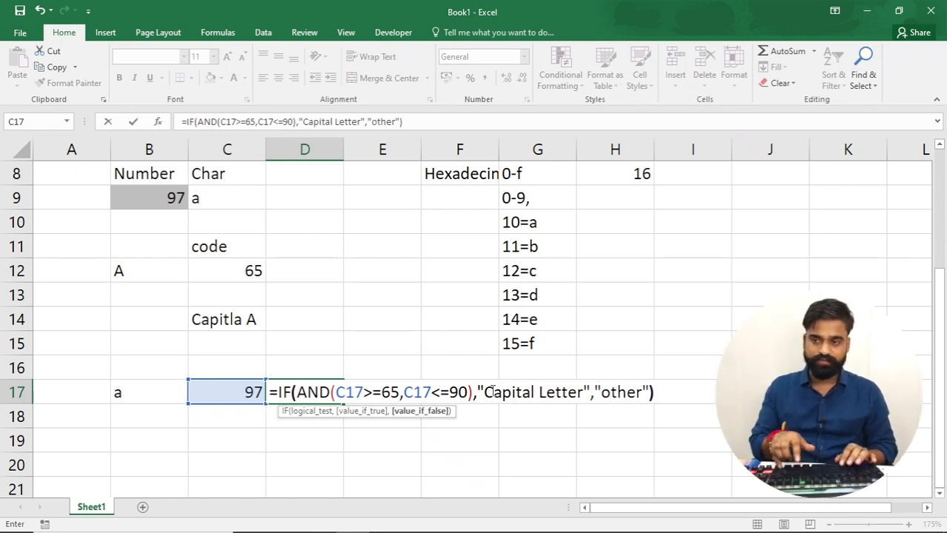
key(Return)
key(Up)
key(Left)
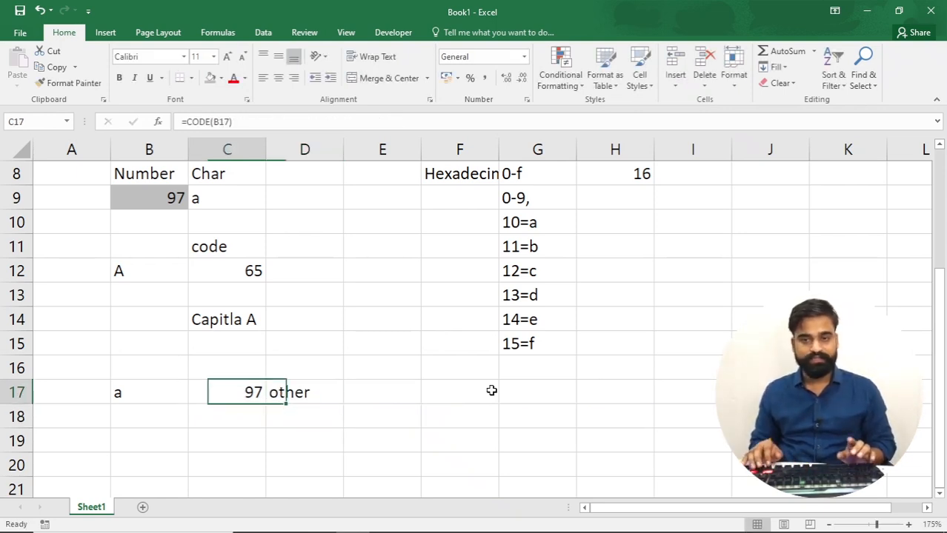
Try the codes 65 and 89 in cell C17, and undo both entries to restore its CODE formula
text(65)
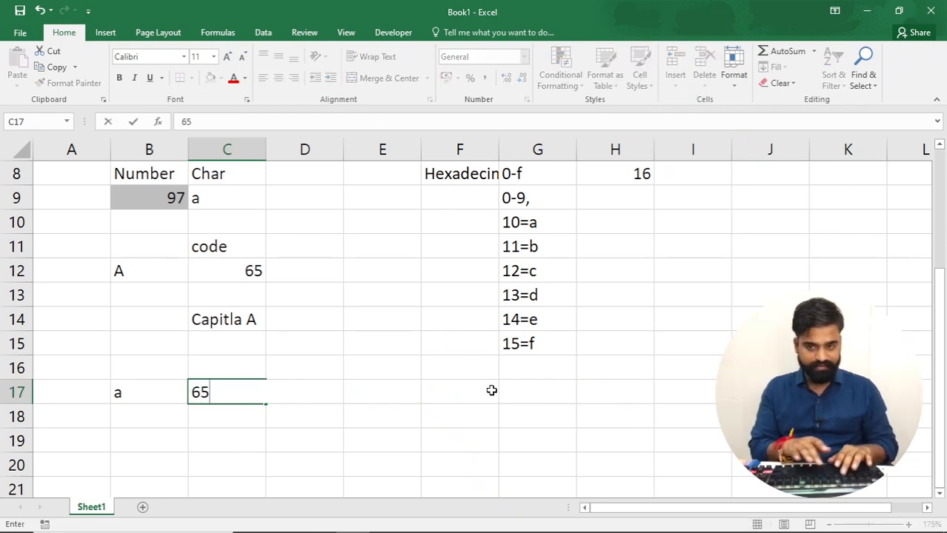
key(Return)
key(Up)
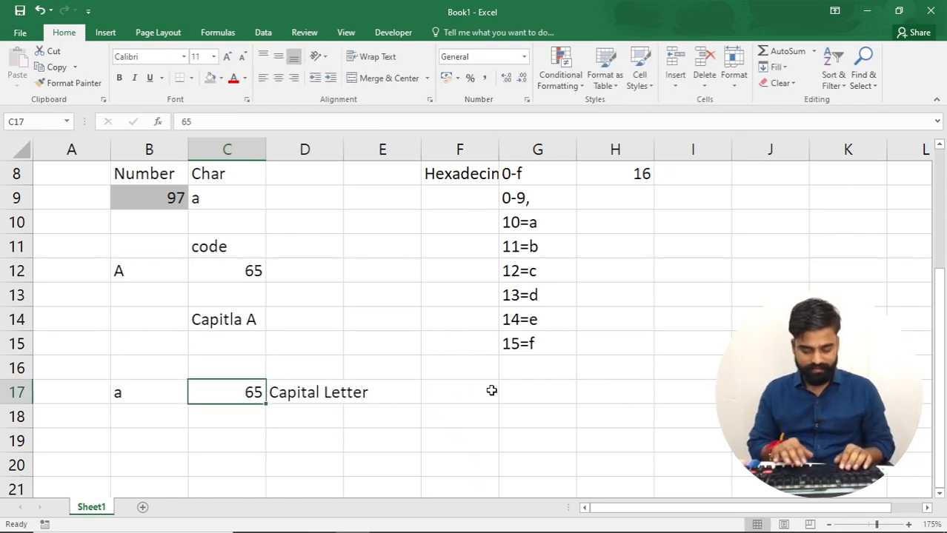
text(89)
key(Return)
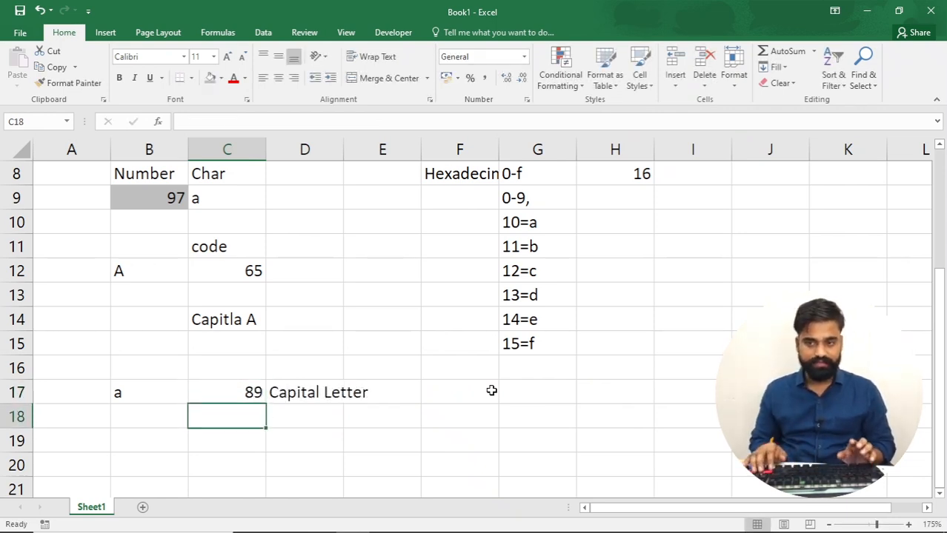
key(Up)
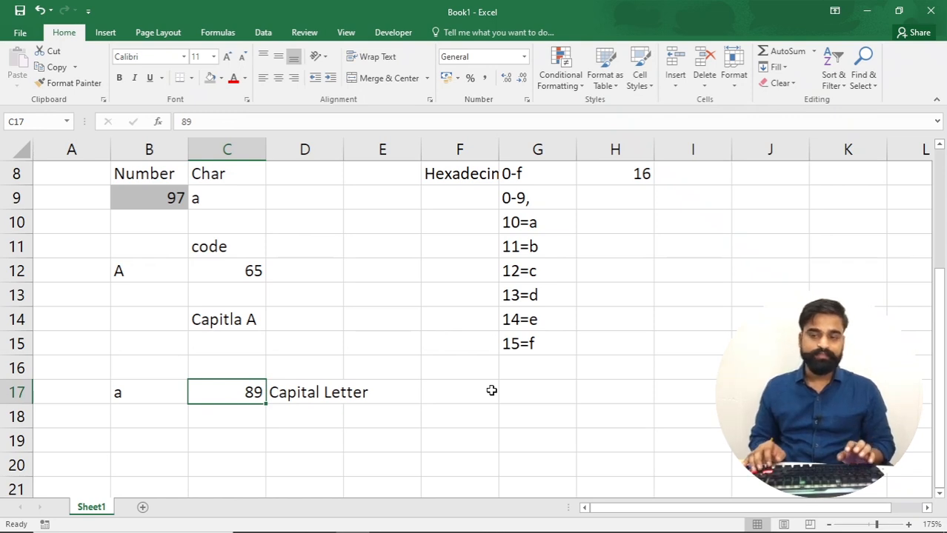
key(Left)
key(Right)
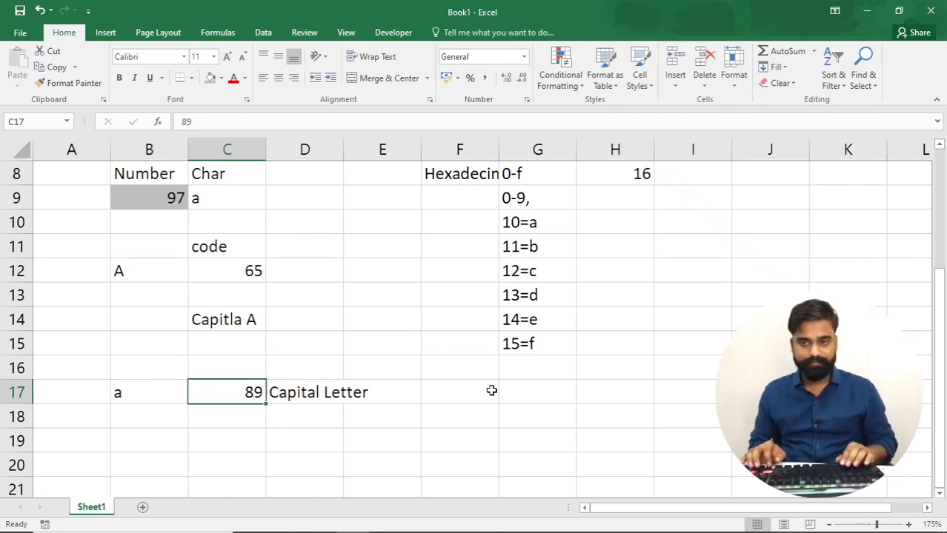
key(ctrl+z)
key(ctrl+z)
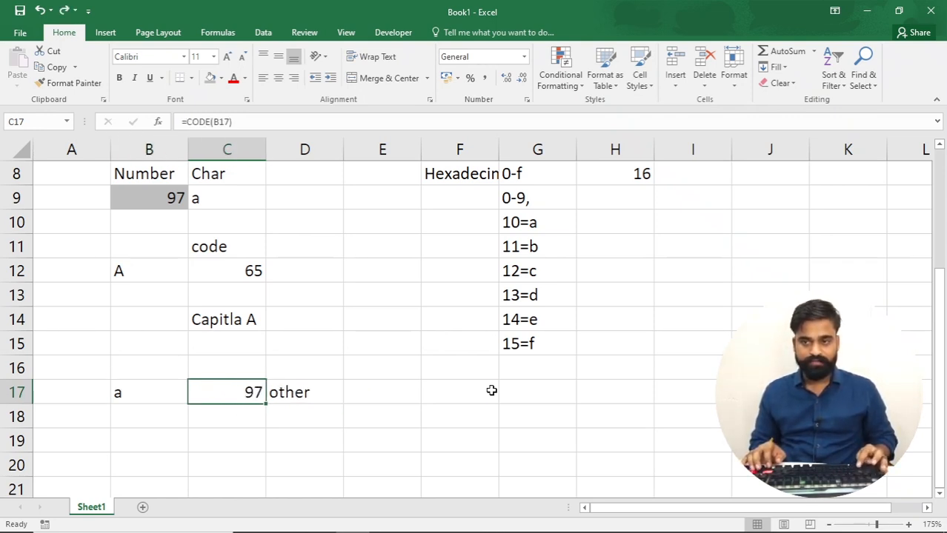
Try a capital A and an asterisk (*) in cell B17 to test the capital-letter formula
key(Up)
key(Down)
key(Left)
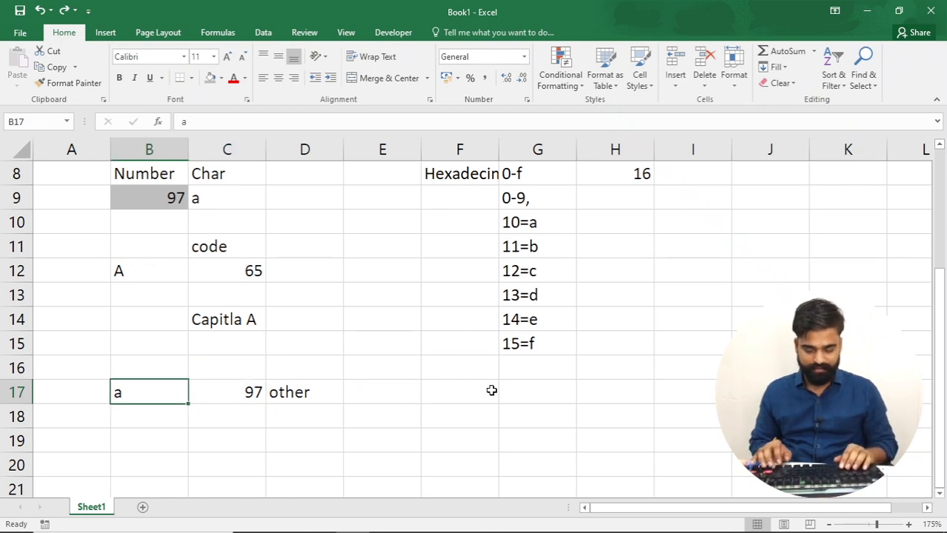
key(Down)
key(Up)
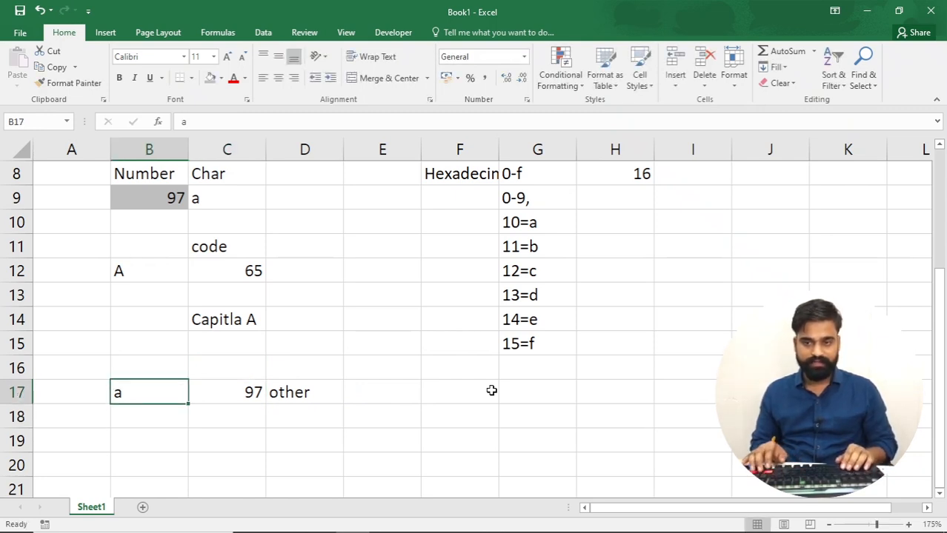
text(A)
key(Return)
key(Up)
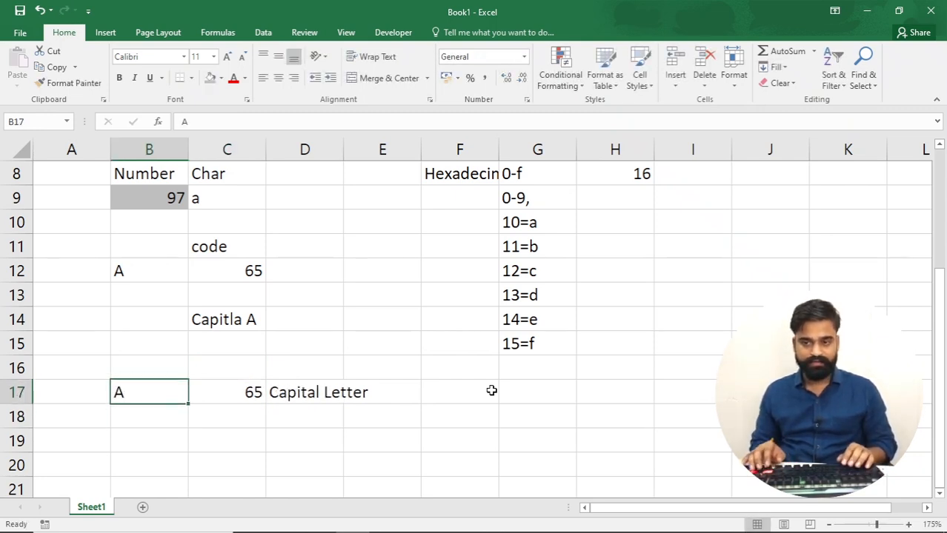
text(*)
key(Return)
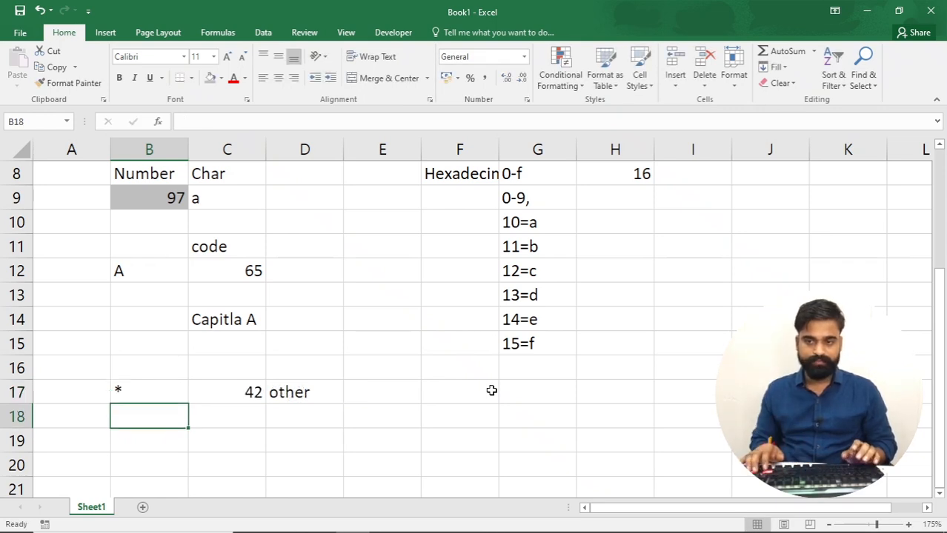
Set cell B17 to the capital letter B
key(Up)
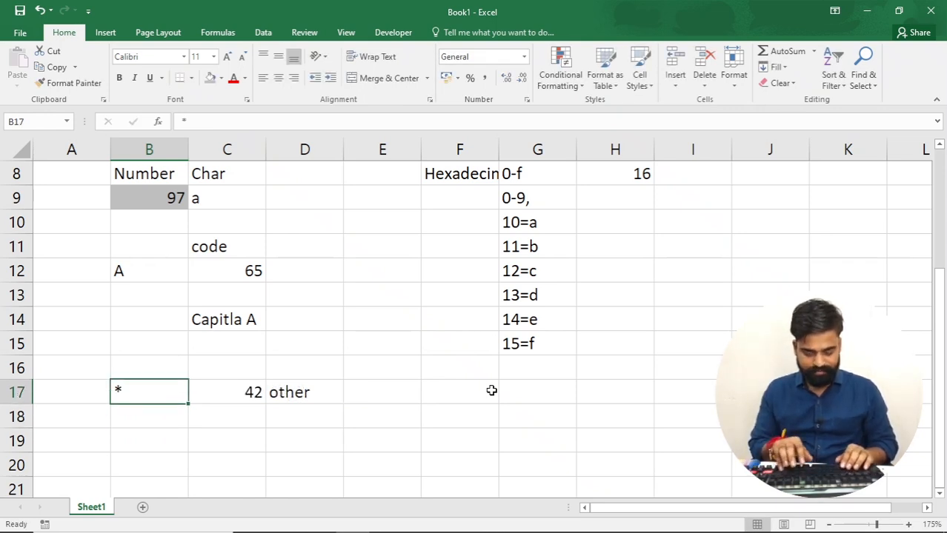
text(B)
key(Return)
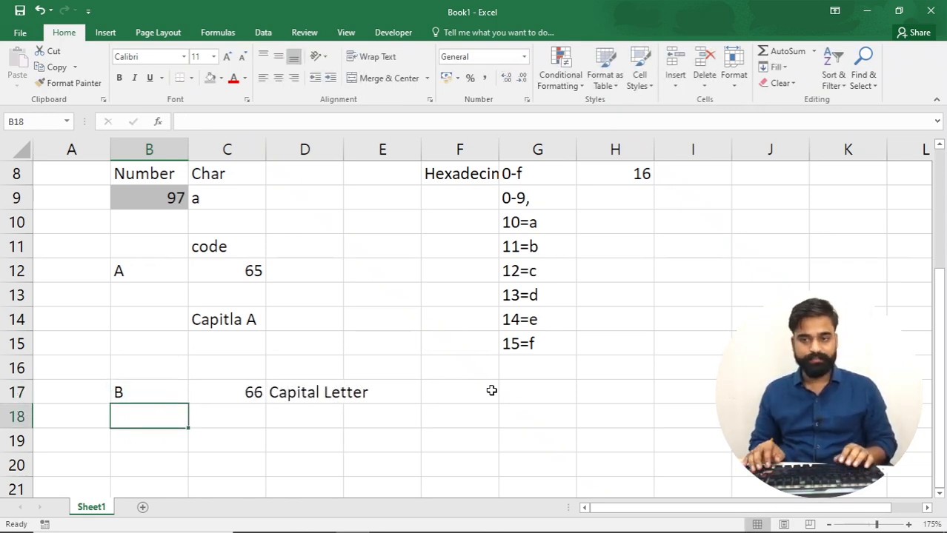
Show the sheet's formulas instead of their results and fit column D's width to the IF formula in D17
key(Up)
key(Right)
key(Right)
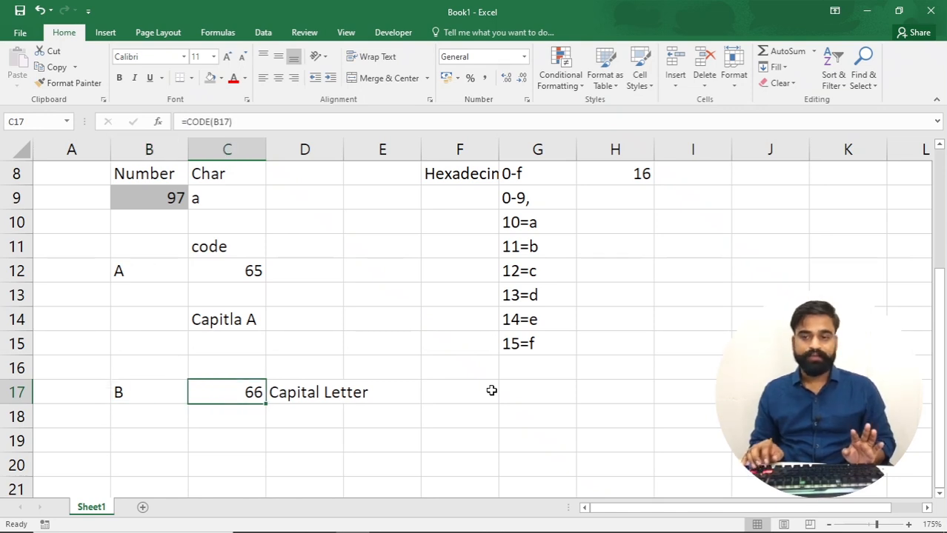
key(Left)
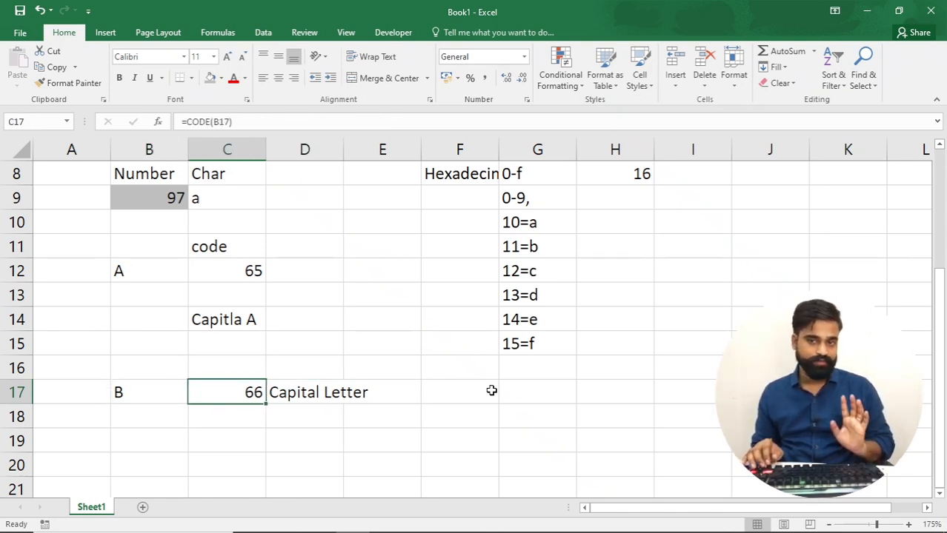
key(Right)
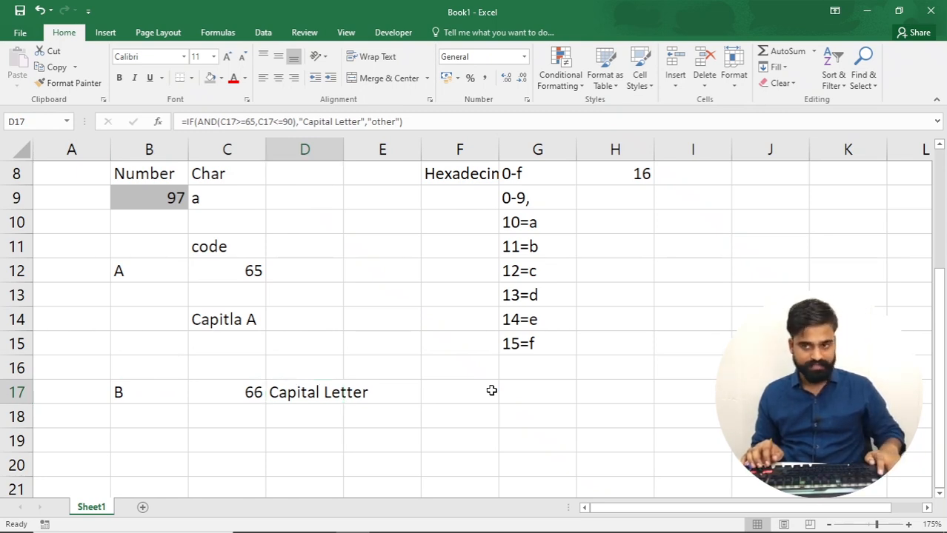
key(ctrl+grave)
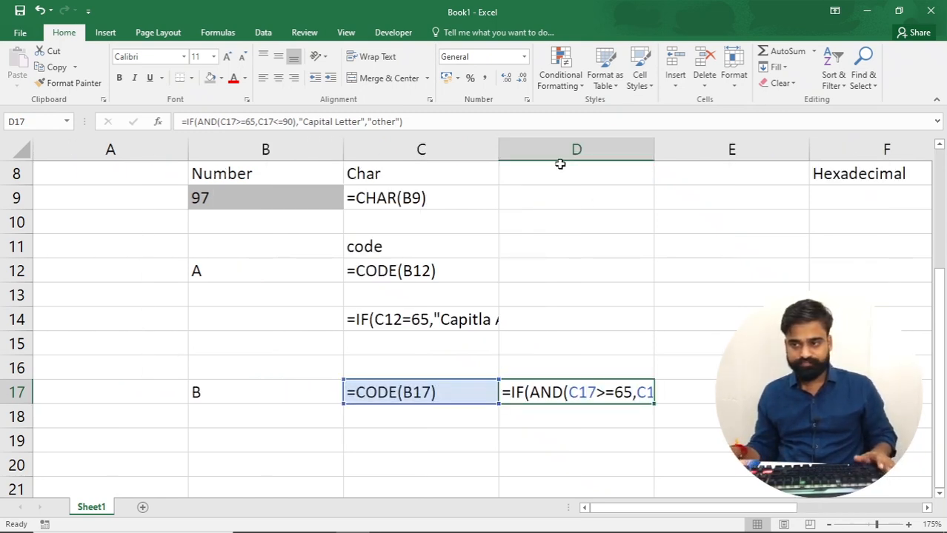
double_click(653, 147)
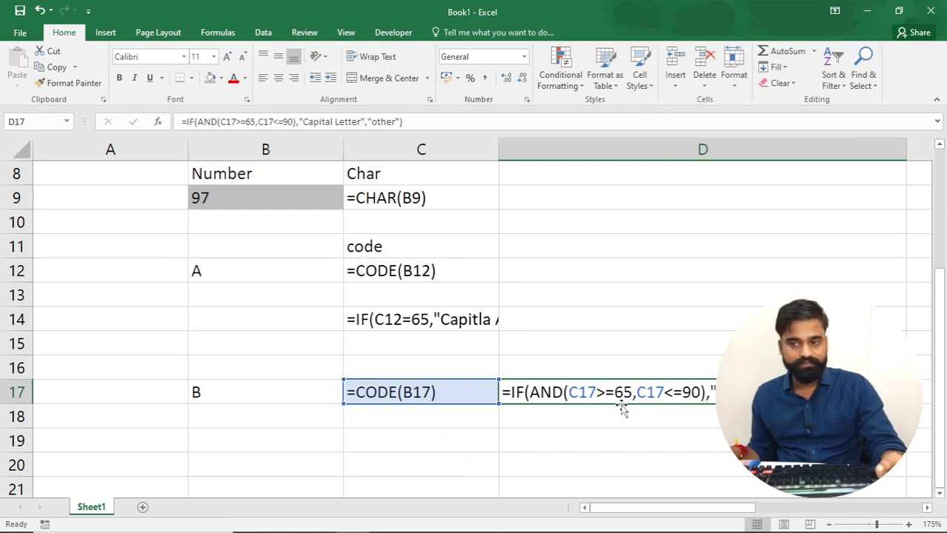
mouse_move(370, 529)
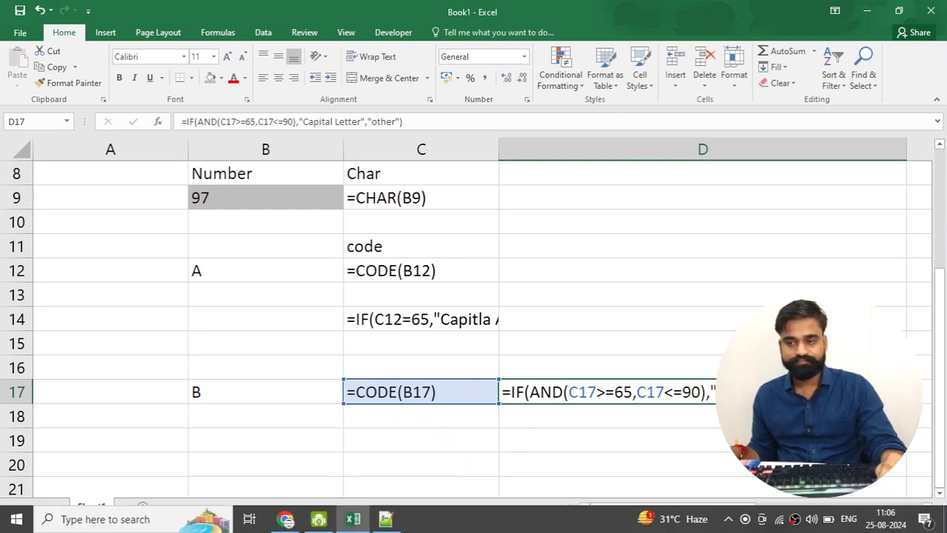
click(324, 522)
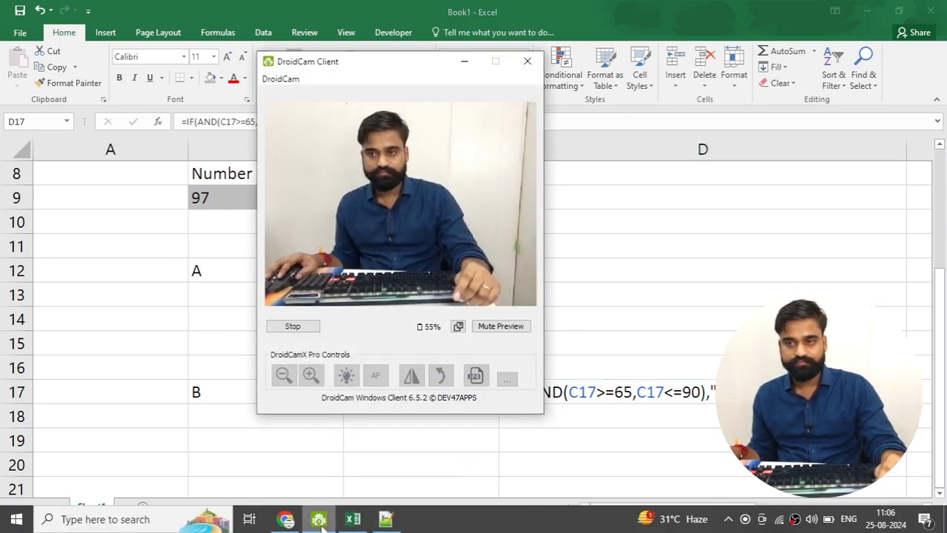
click(320, 522)
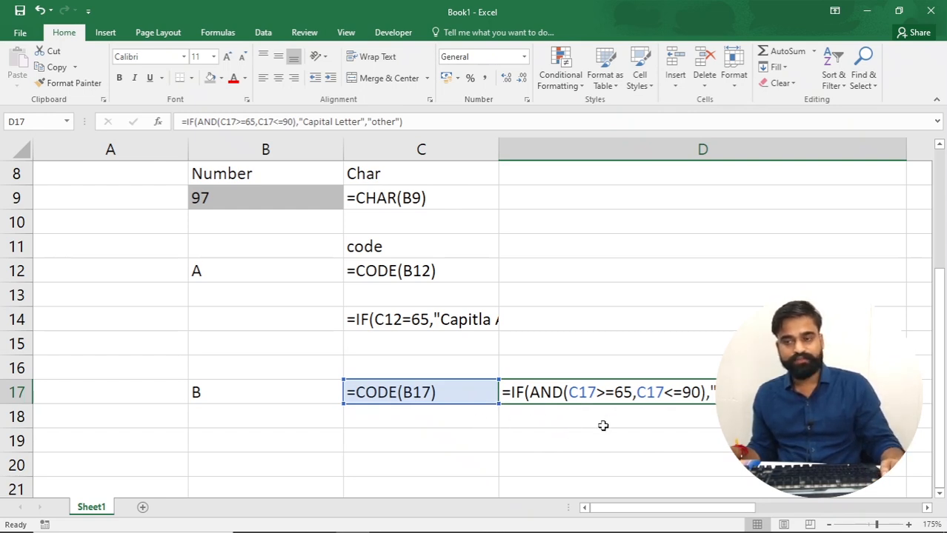
List the function names if, and, code and char in cells B20 to B23, one per row
click(513, 432)
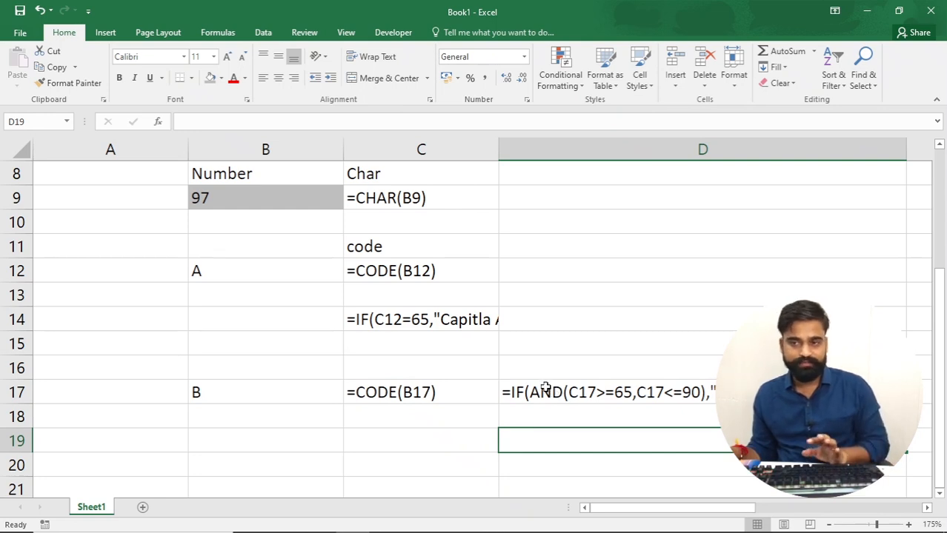
scroll(345, 397, down, 2)
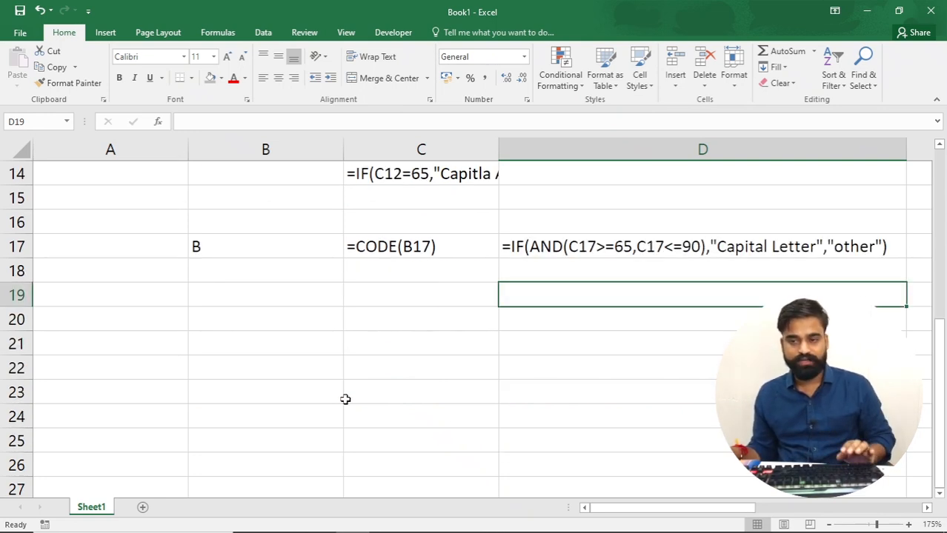
click(252, 322)
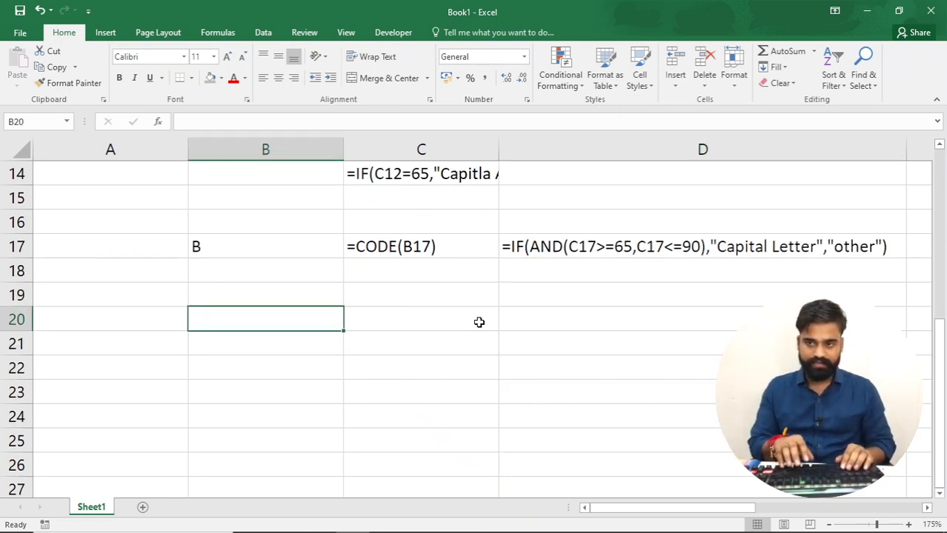
text(if)
key(Return)
text(and)
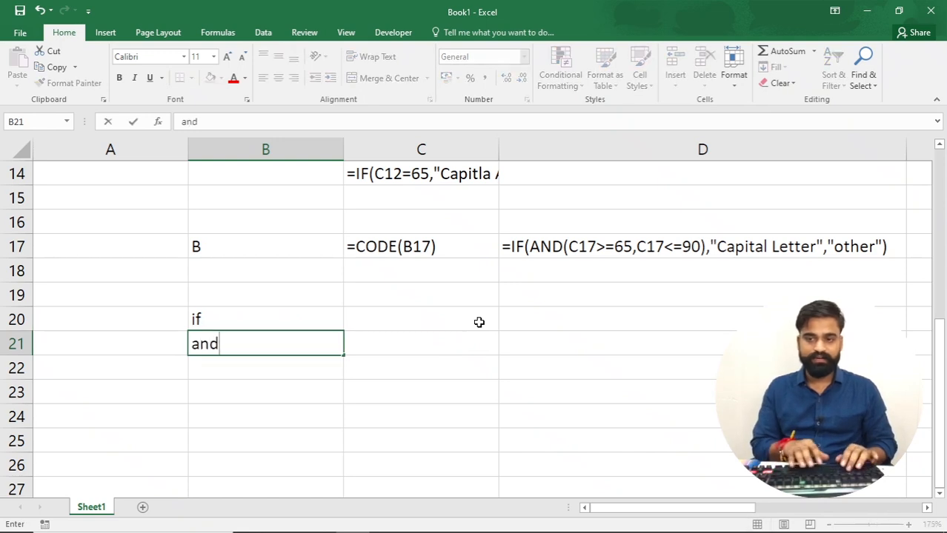
key(Return)
text(code)
key(Return)
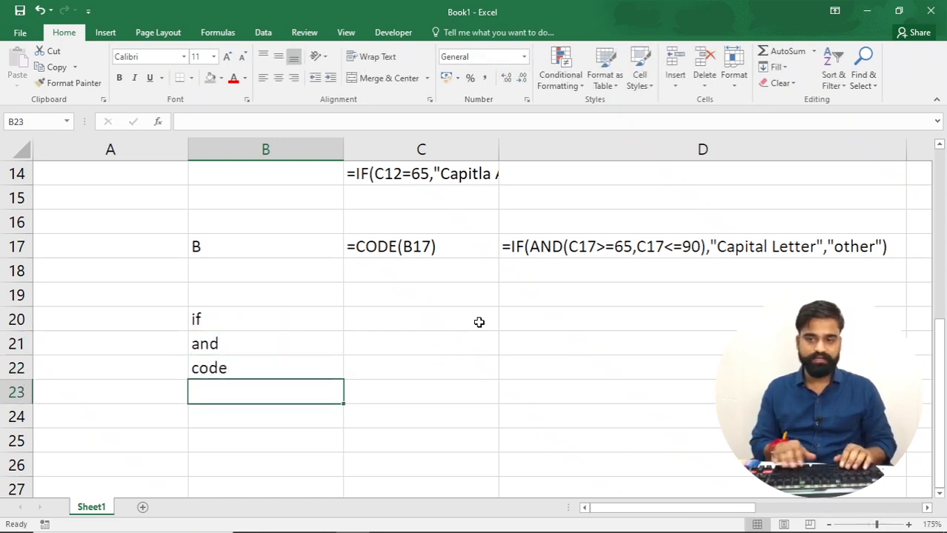
text(char)
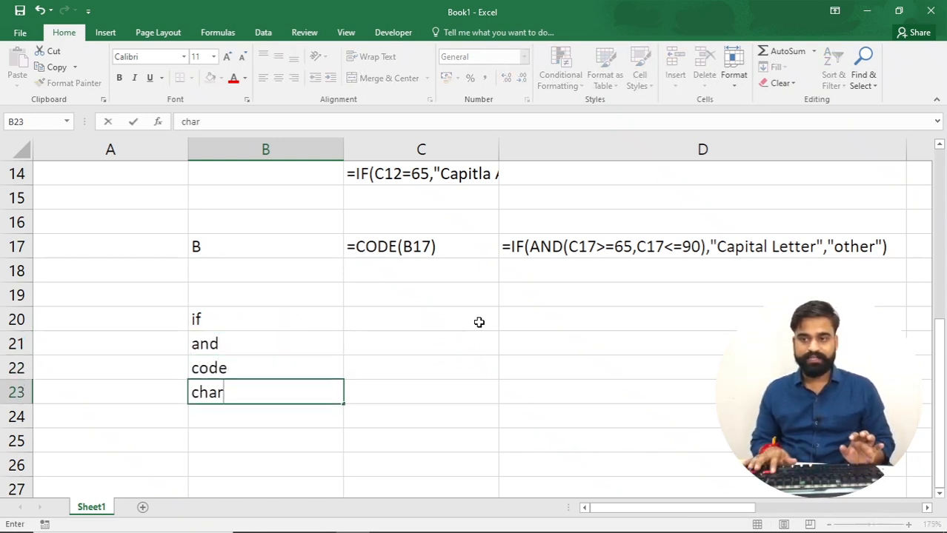
key(Return)
scroll(479, 322, up, 2)
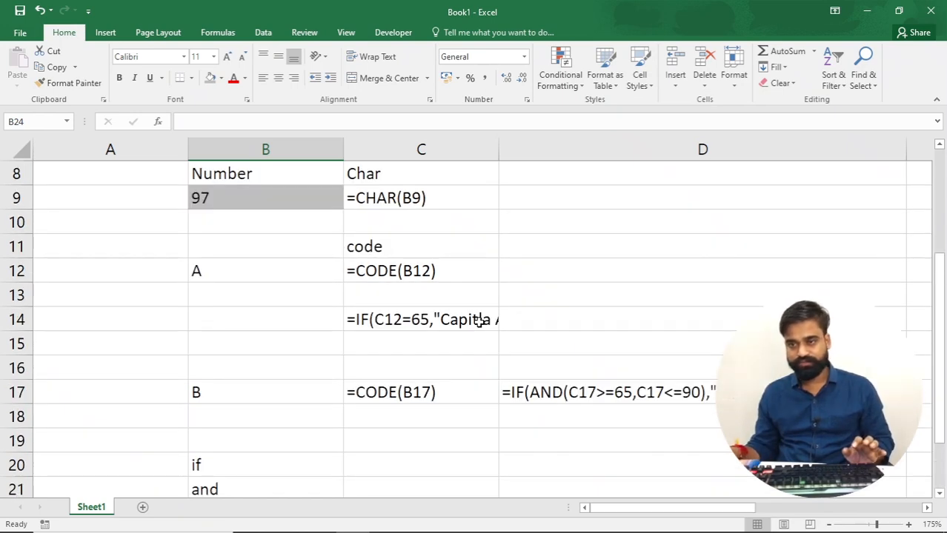
scroll(482, 320, down, 2)
scroll(479, 327, up, 1)
scroll(473, 330, down, 1)
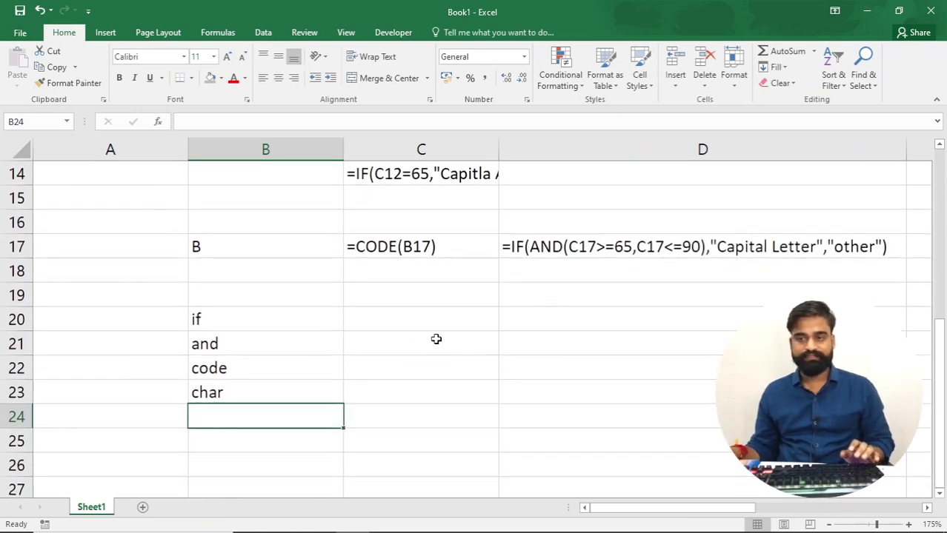